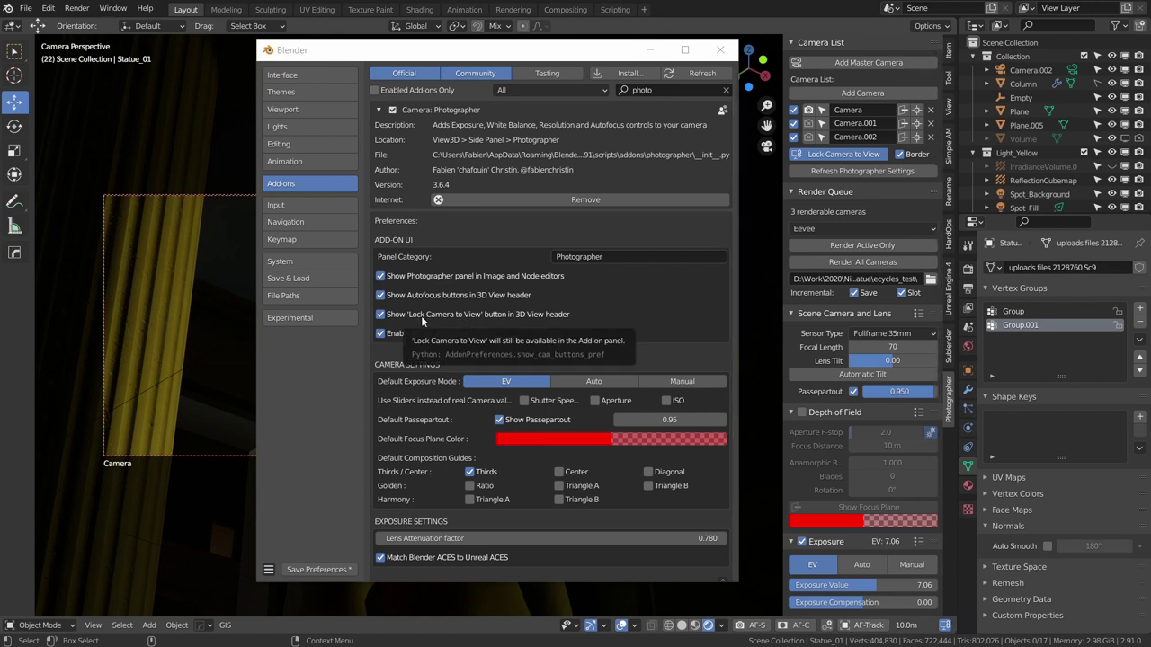
Step: Toggle the Photographer lock-camera and autofocus header options off and on to preview them
{"action": "left_click", "coordinate": [379, 315]}
{"action": "left_click", "coordinate": [379, 315]}
{"action": "left_click", "coordinate": [379, 315]}
{"action": "left_click", "coordinate": [379, 315]}
{"action": "left_click", "coordinate": [380, 315]}
{"action": "left_click", "coordinate": [379, 314]}
{"action": "left_click", "coordinate": [381, 297]}
{"action": "left_click", "coordinate": [380, 296]}
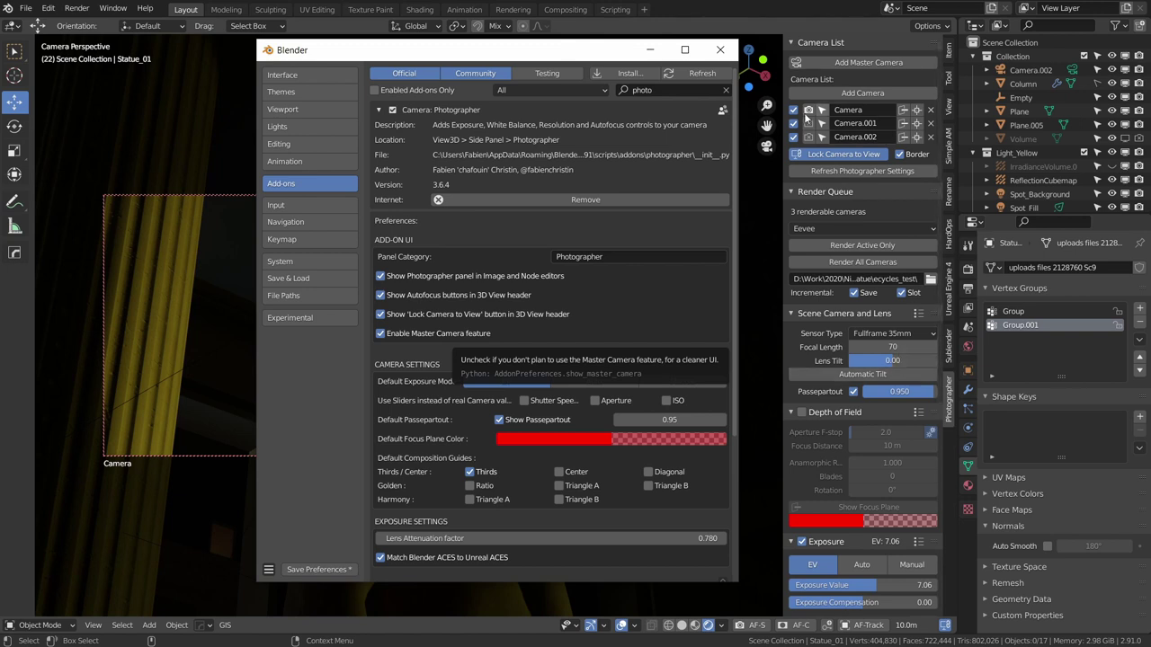
Step: Preview, then untick 'Enable Master Camera feature' in the Photographer add-on preferences
{"action": "left_click", "coordinate": [382, 336]}
{"action": "left_click", "coordinate": [382, 335]}
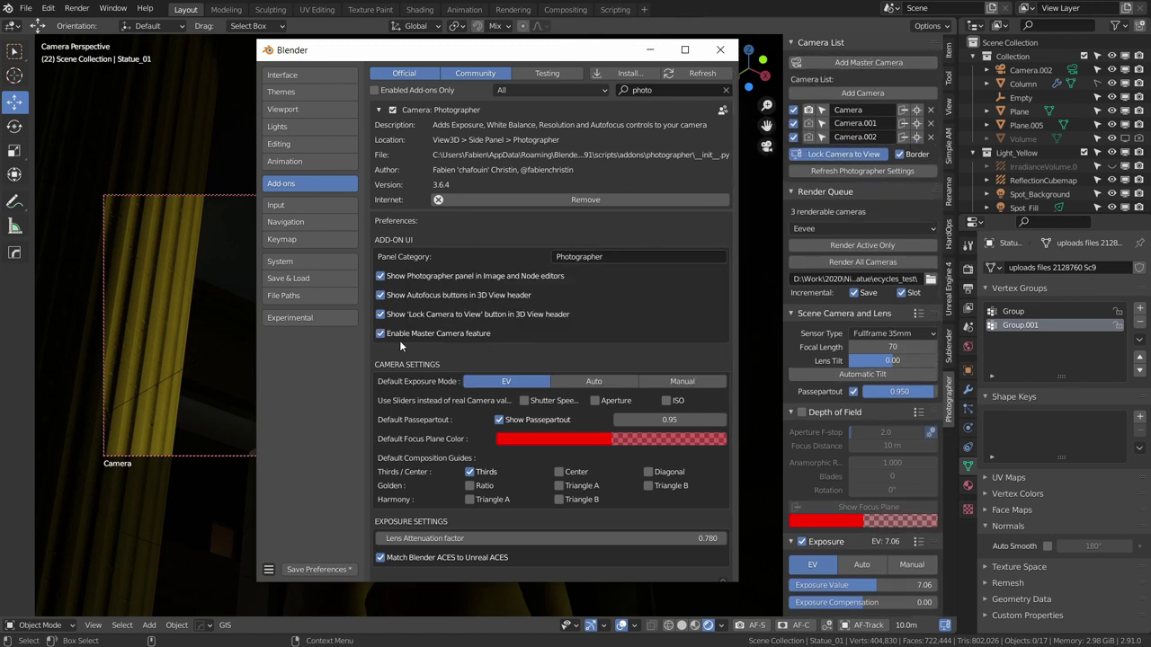
{"action": "left_click", "coordinate": [398, 339]}
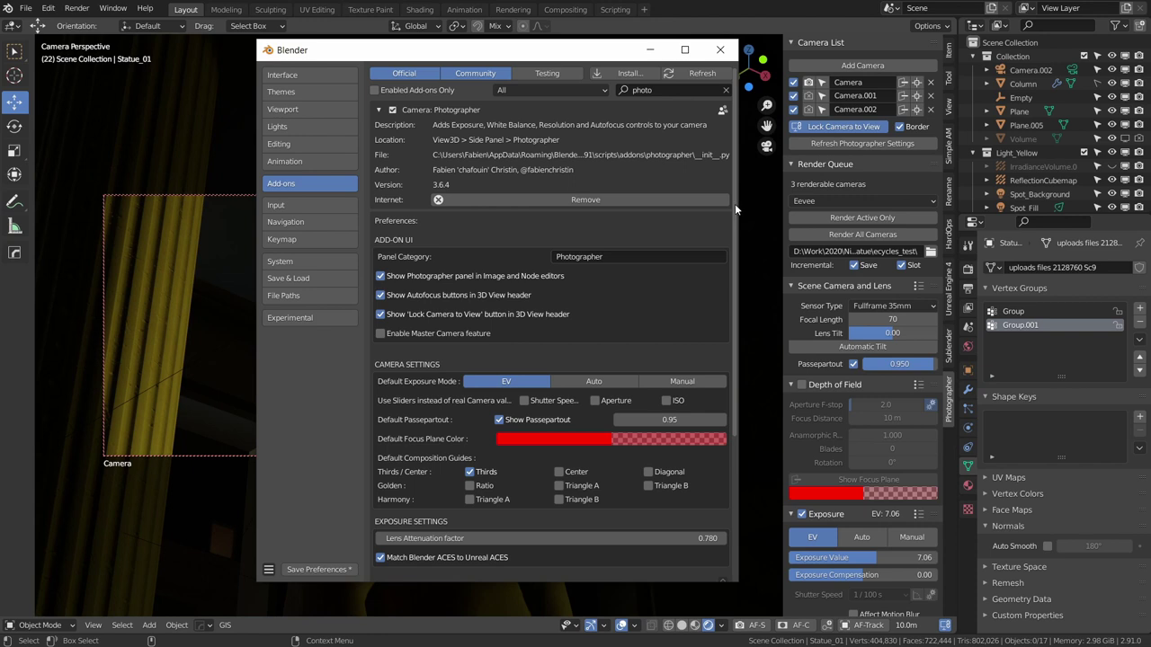
{"action": "left_click_drag", "start_coordinate": [735, 203], "coordinate": [734, 266]}
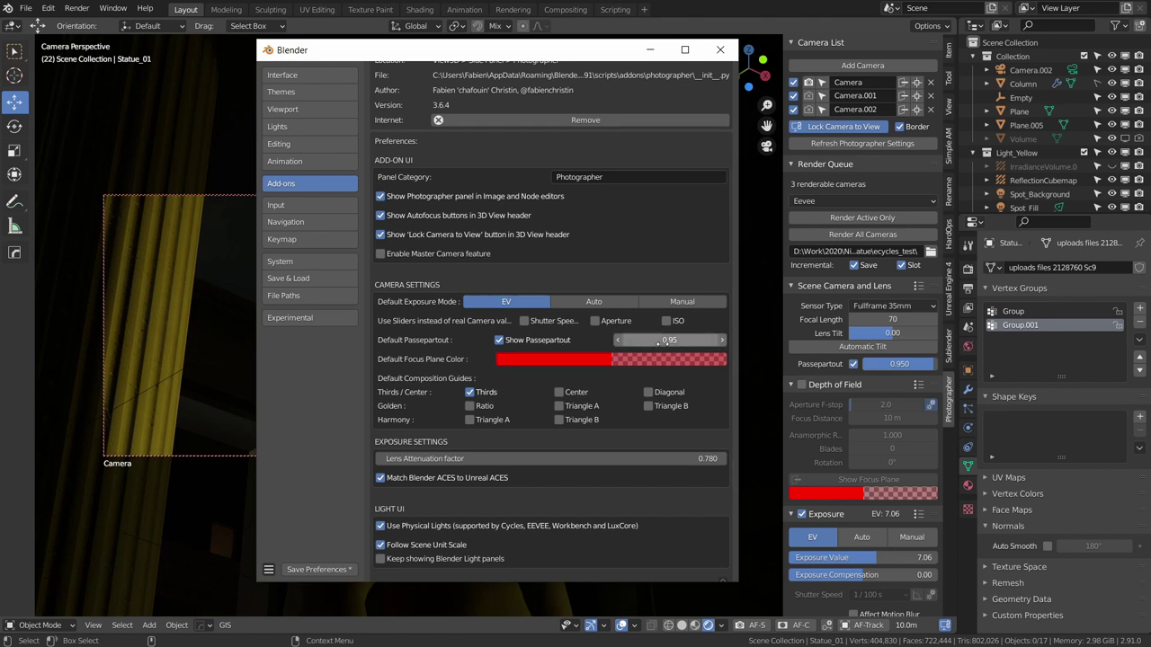
{"action": "left_click", "coordinate": [719, 49]}
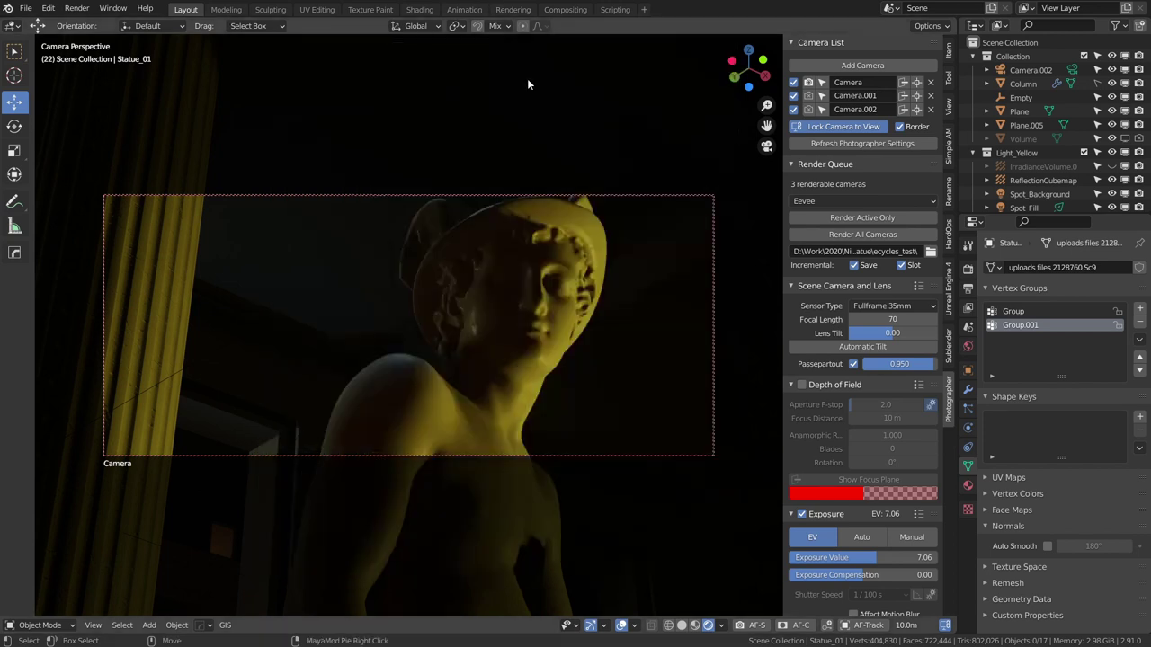
{"action": "left_click_drag", "start_coordinate": [865, 364], "coordinate": [924, 365]}
{"action": "left_click", "coordinate": [885, 364]}
{"action": "type", "text": "0.95"}
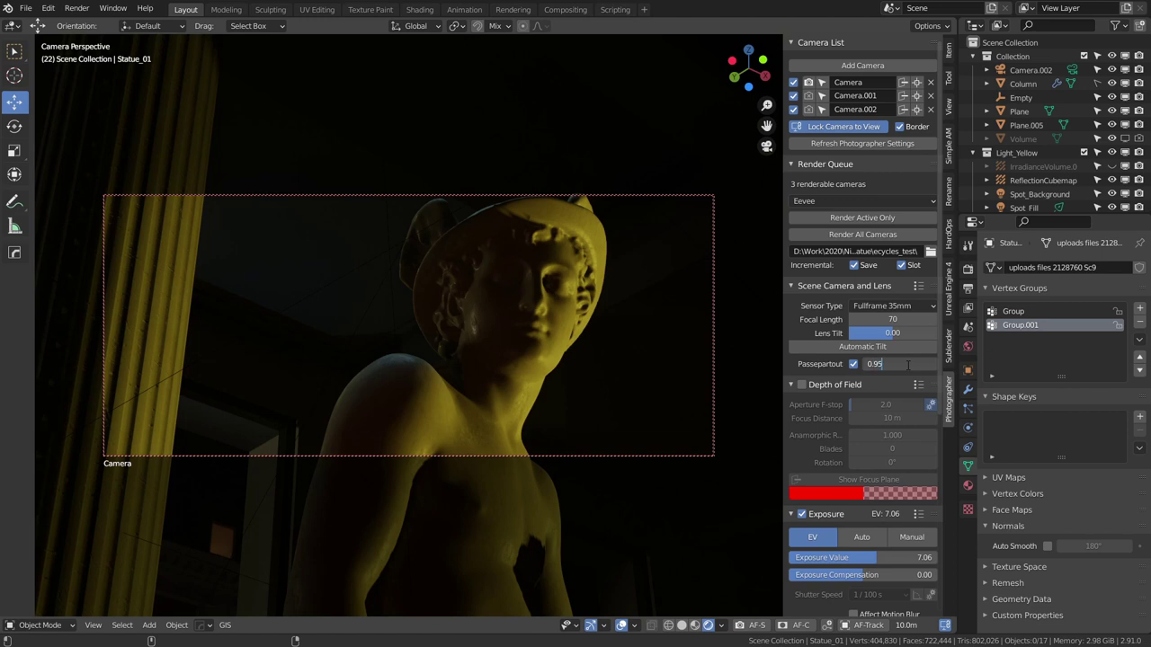
{"action": "key", "text": "Return"}
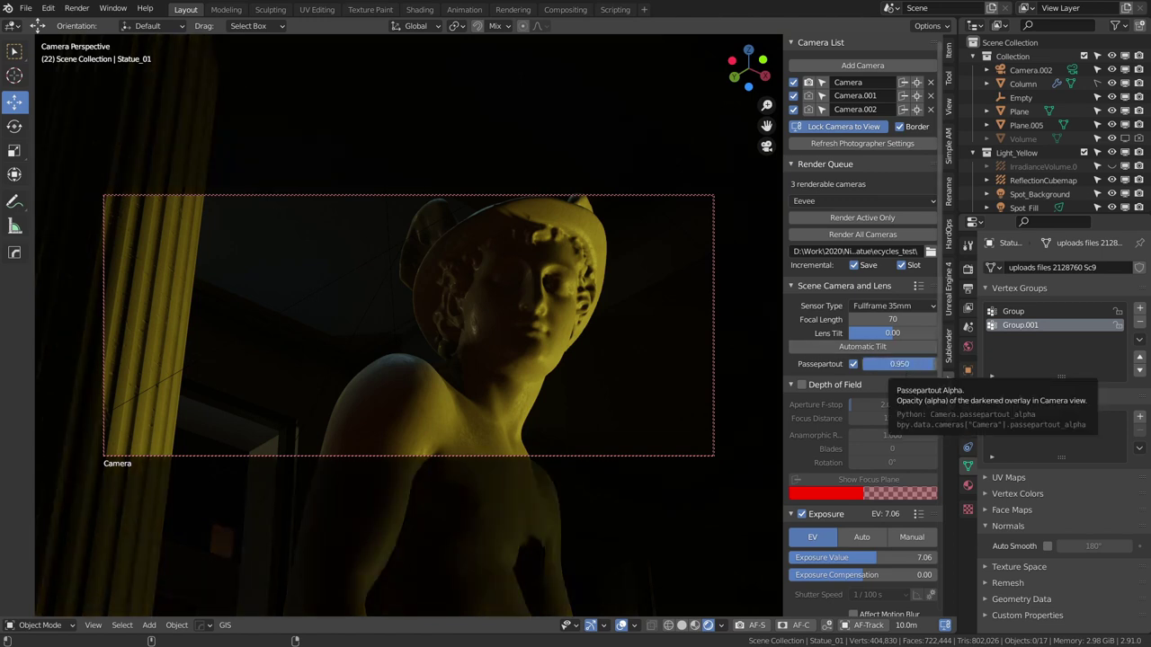
{"action": "left_click", "coordinate": [906, 364]}
{"action": "type", "text": "0.5"}
{"action": "key", "text": "Return"}
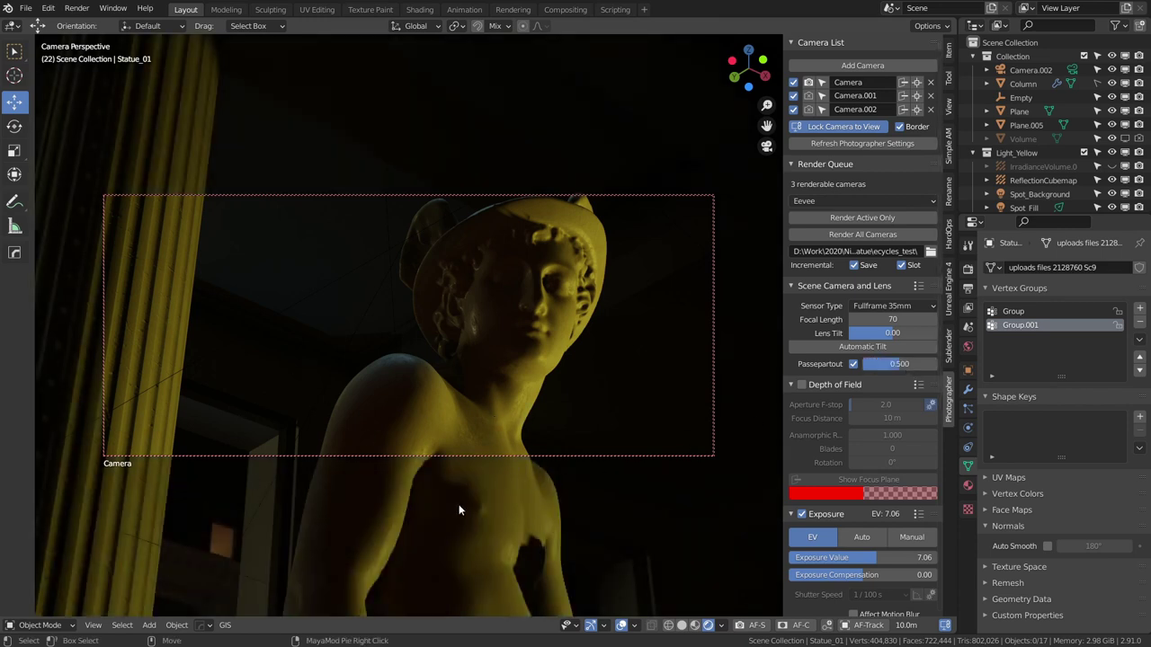
{"action": "left_click", "coordinate": [905, 365]}
{"action": "type", "text": "0.95"}
{"action": "key", "text": "Return"}
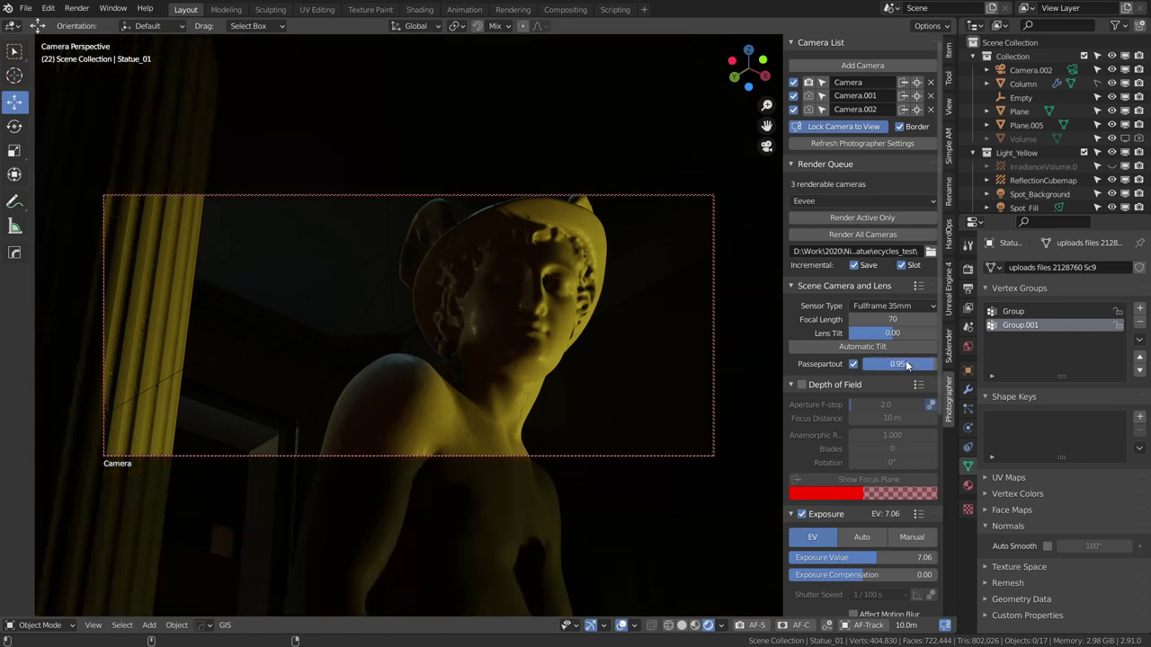
{"action": "key", "text": "ctrl+comma"}
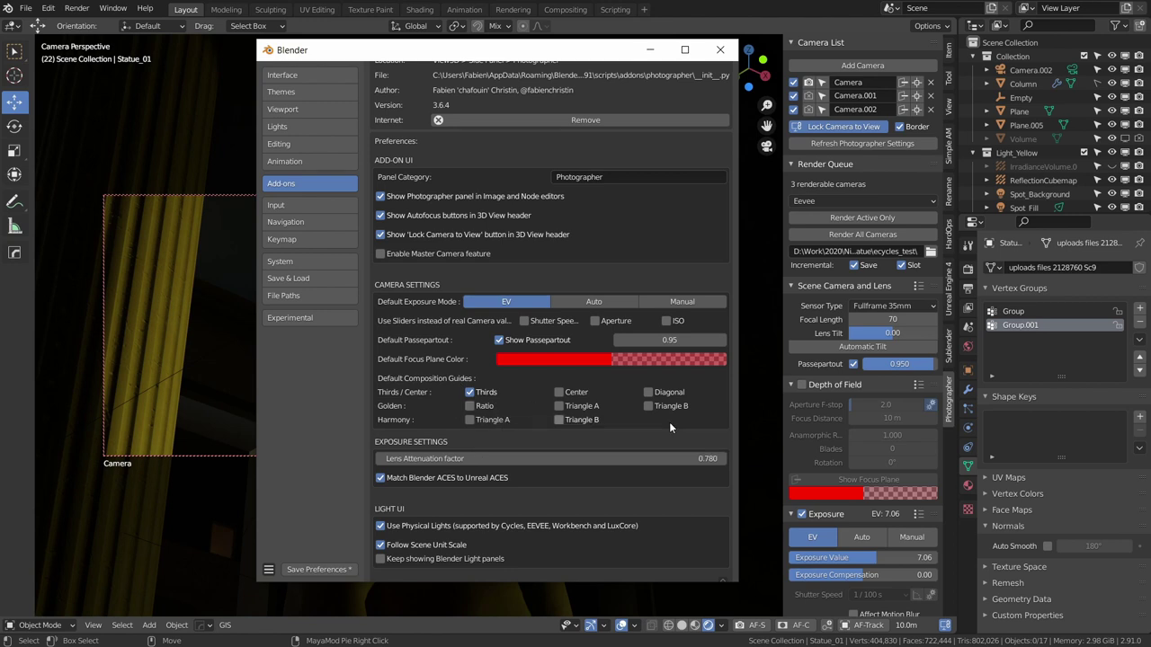
Step: Select the camera named Camera, enable its Thirds composition guide, then close Preferences
{"action": "left_click", "coordinate": [820, 86]}
{"action": "left_click", "coordinate": [821, 83]}
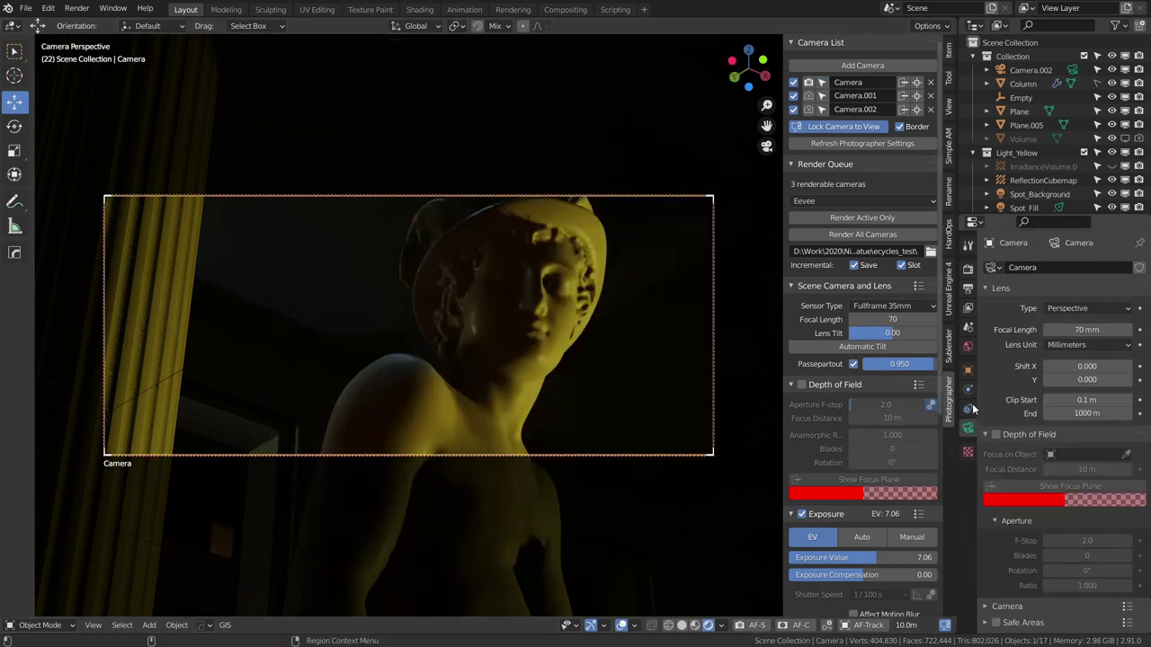
{"action": "scroll", "coordinate": [1078, 404], "scroll_direction": "down", "scroll_amount": 10}
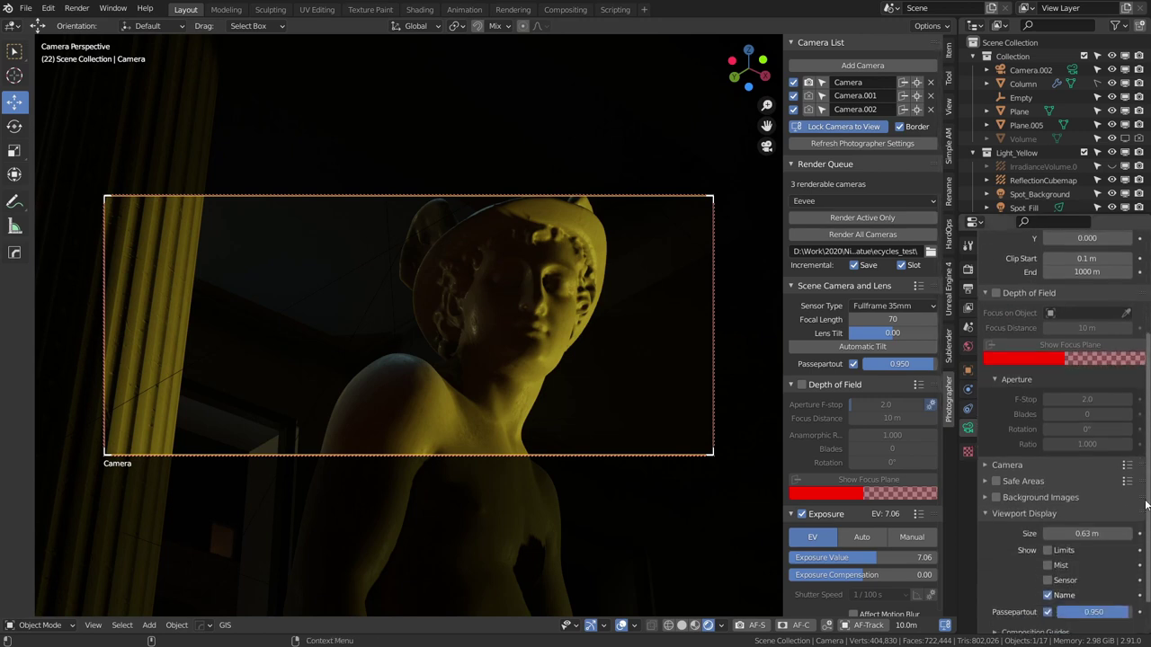
{"action": "left_click", "coordinate": [1008, 471]}
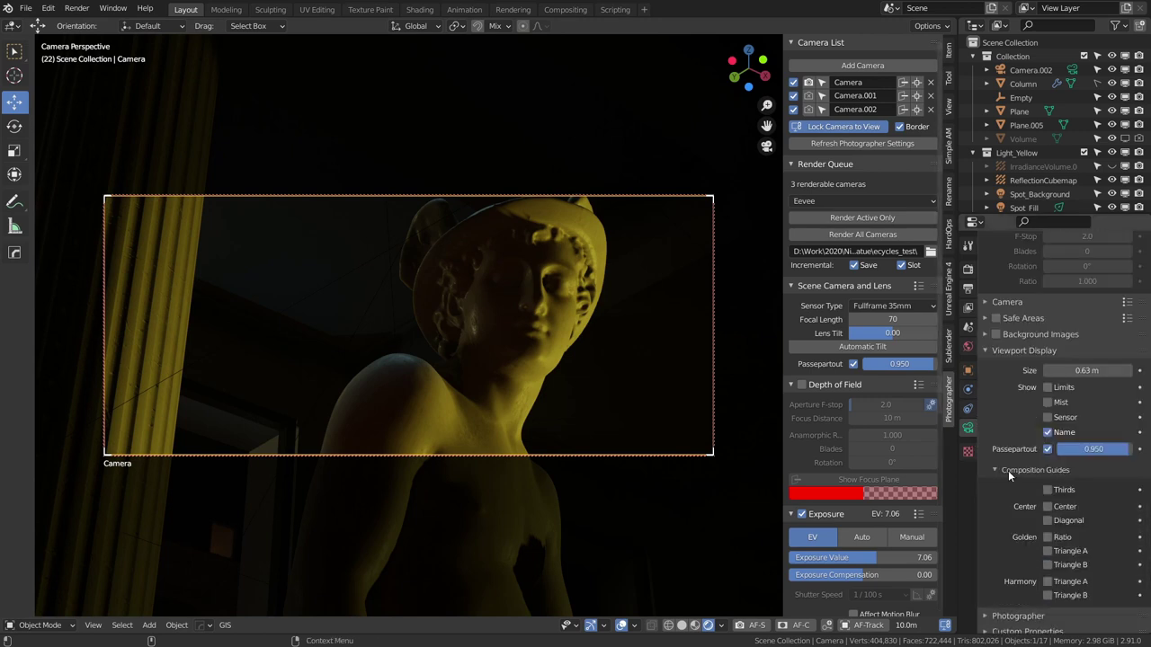
{"action": "left_click", "coordinate": [1074, 491]}
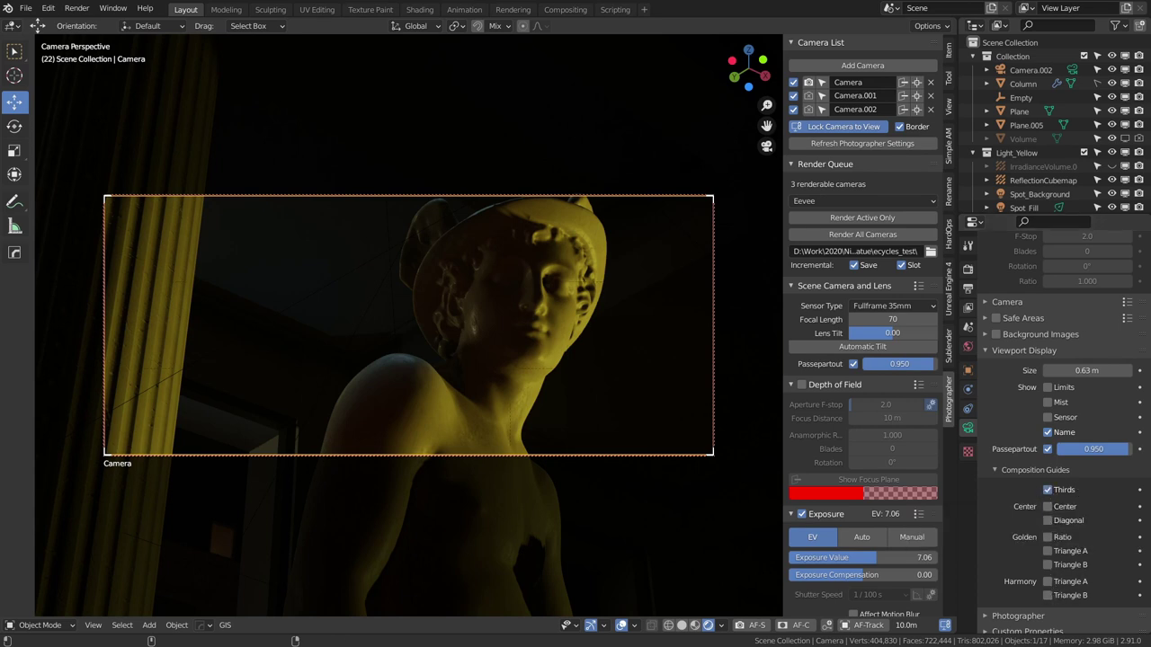
{"action": "key", "text": "ctrl+comma"}
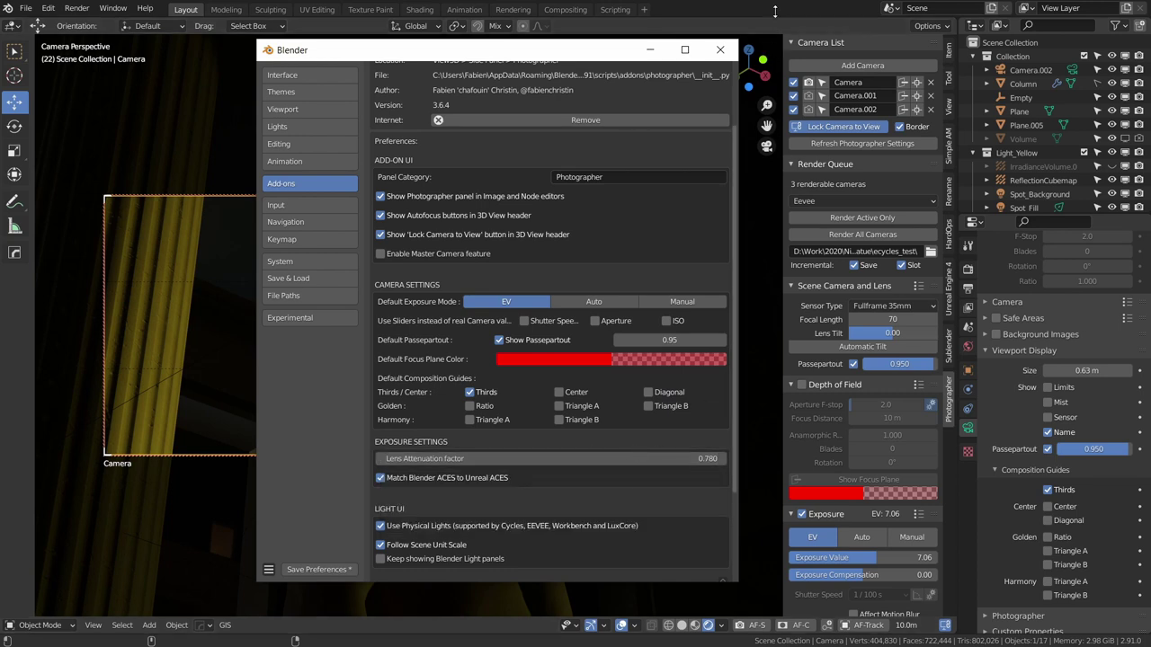
{"action": "left_click", "coordinate": [719, 49]}
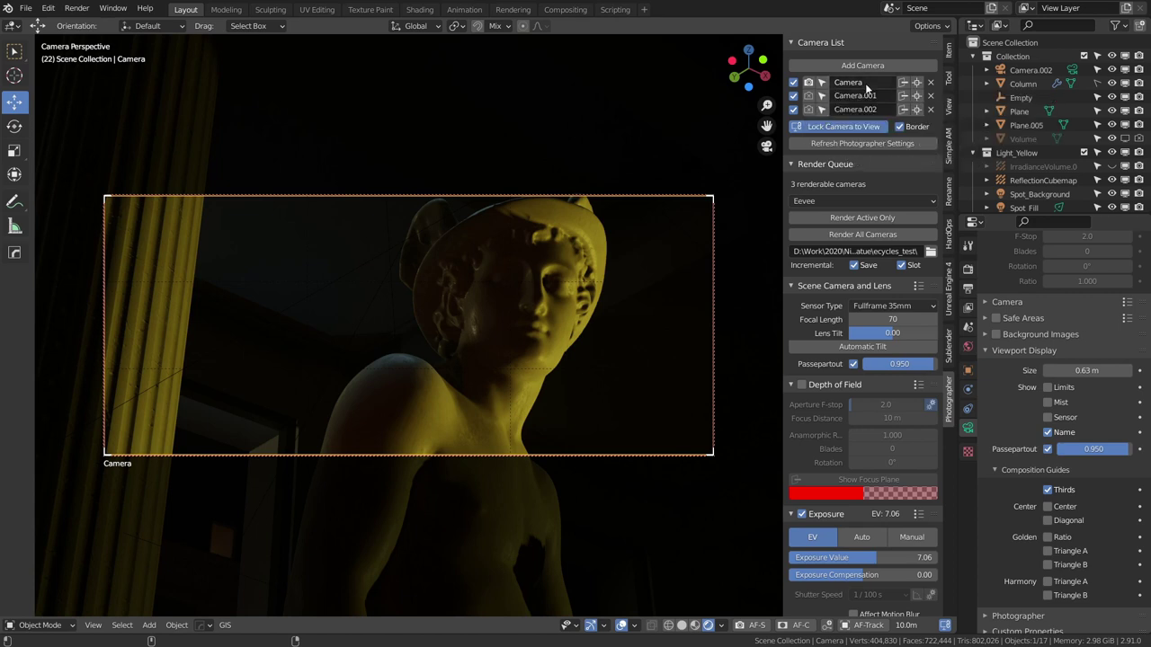
Step: Rename the first camera, Camera, to 01_CloseUp
{"action": "double_click", "coordinate": [868, 82]}
{"action": "key", "text": "Return"}
{"action": "double_click", "coordinate": [872, 81]}
{"action": "type", "text": "01_CloseUp"}
{"action": "key", "text": "Return"}
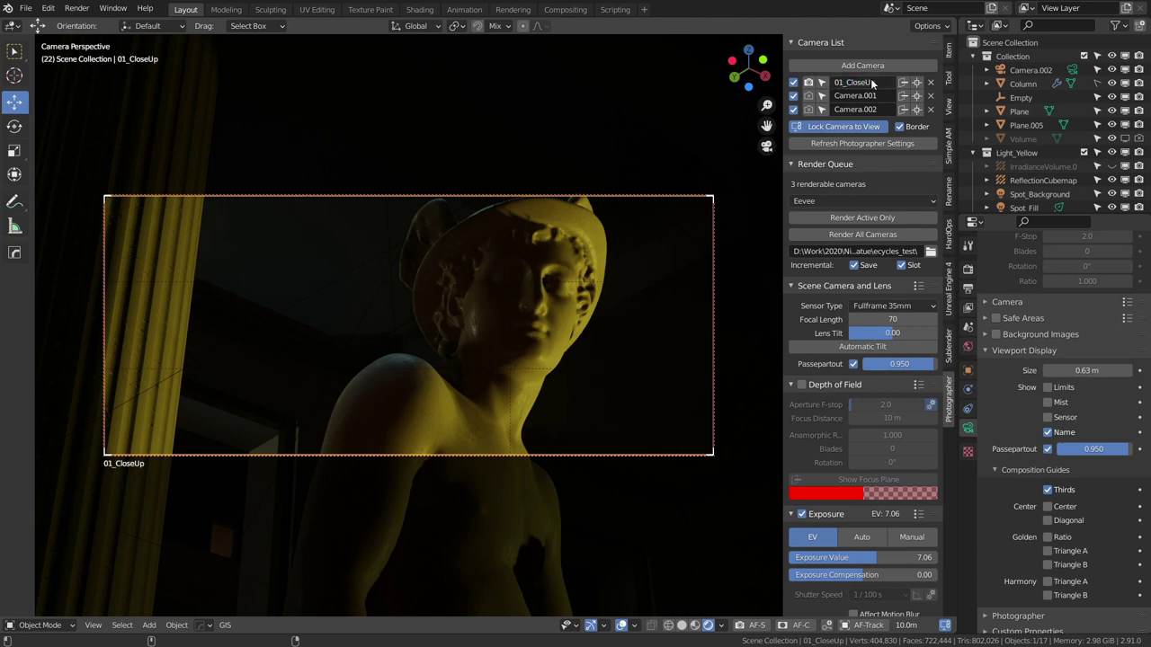
Step: Rename Camera.001 to 02_Wide, correcting a typo
{"action": "left_click", "coordinate": [808, 95]}
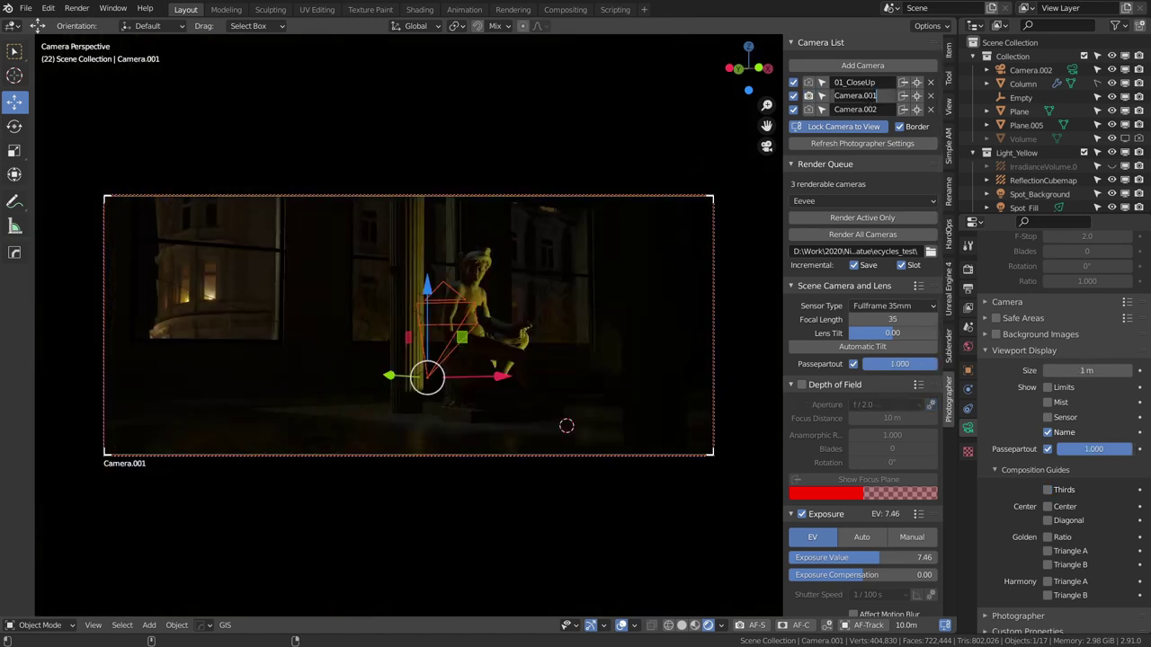
{"action": "type", "text": "0.2"}
{"action": "key", "text": "BackSpace"}
{"action": "key", "text": "BackSpace"}
{"action": "type", "text": "2_Wide"}
{"action": "key", "text": "Return"}
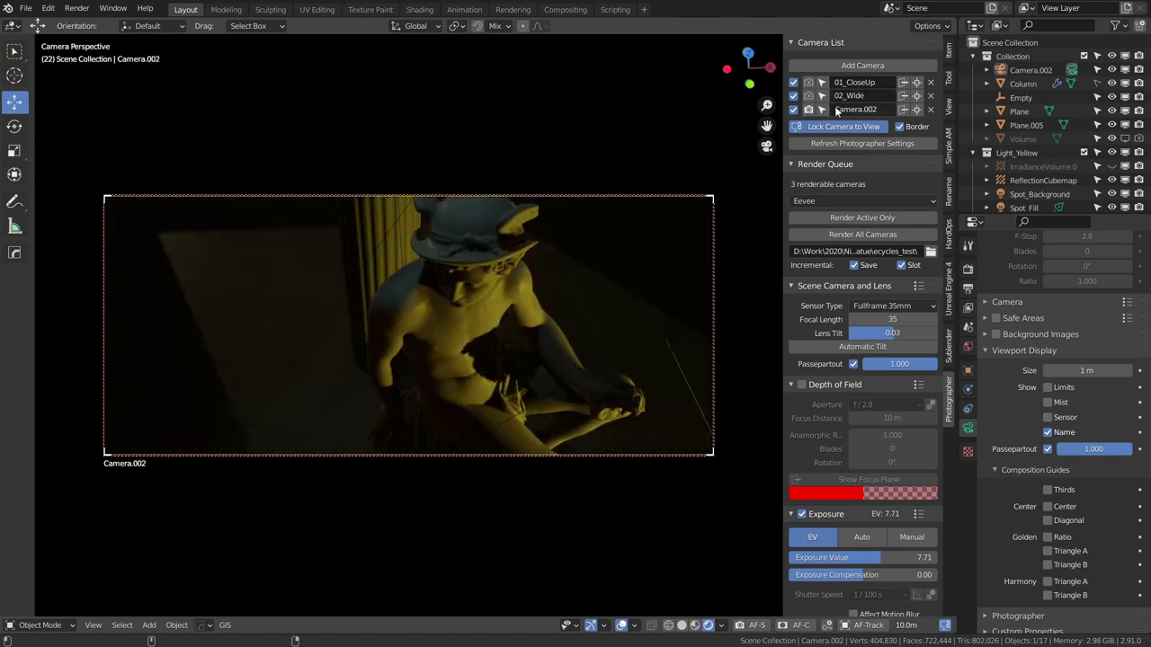
Step: Rename Camera.002 to 03_TopDown and look through 01_CloseUp
{"action": "double_click", "coordinate": [837, 109]}
{"action": "type", "text": "03"}
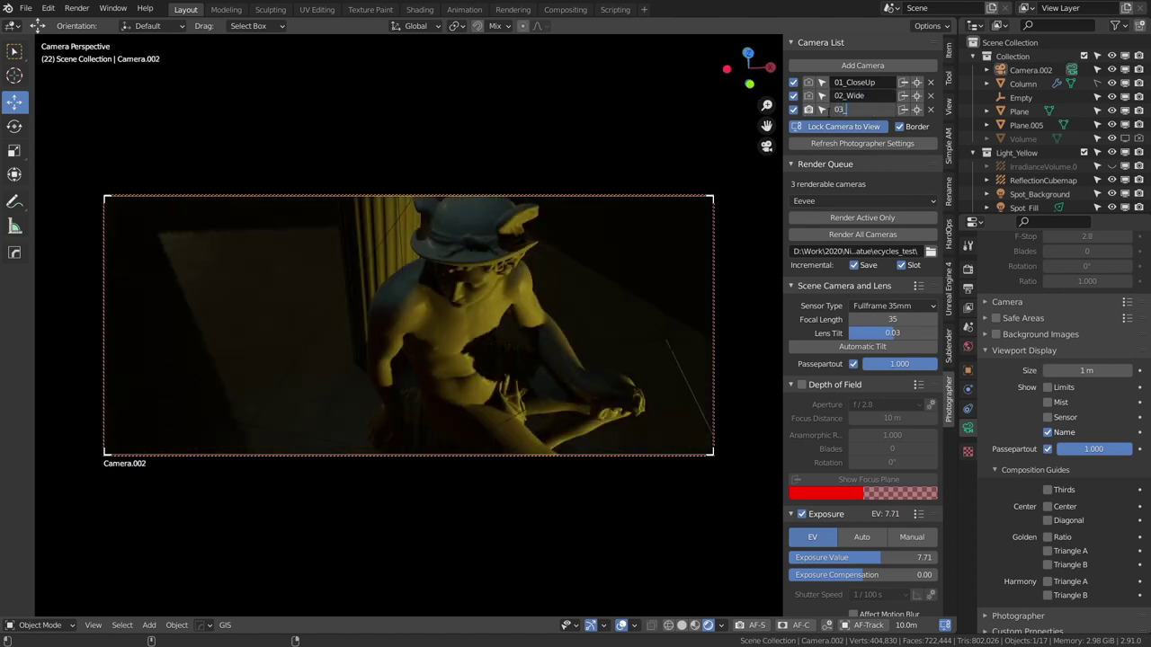
{"action": "type", "text": "_TopDown"}
{"action": "key", "text": "Return"}
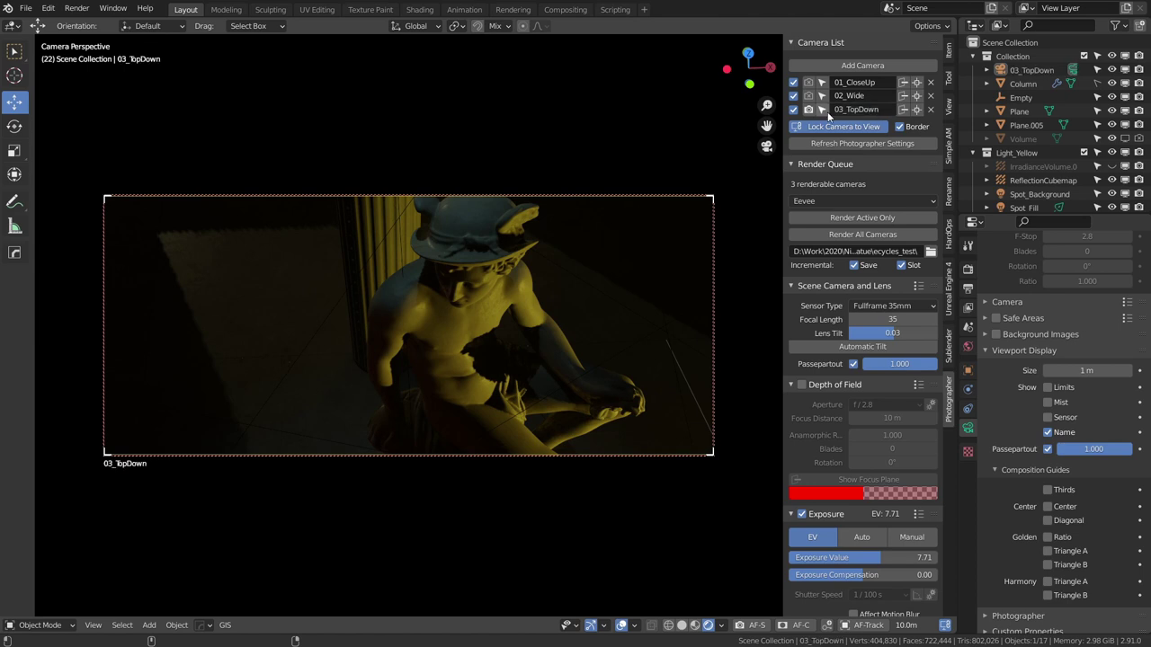
{"action": "left_click", "coordinate": [808, 81]}
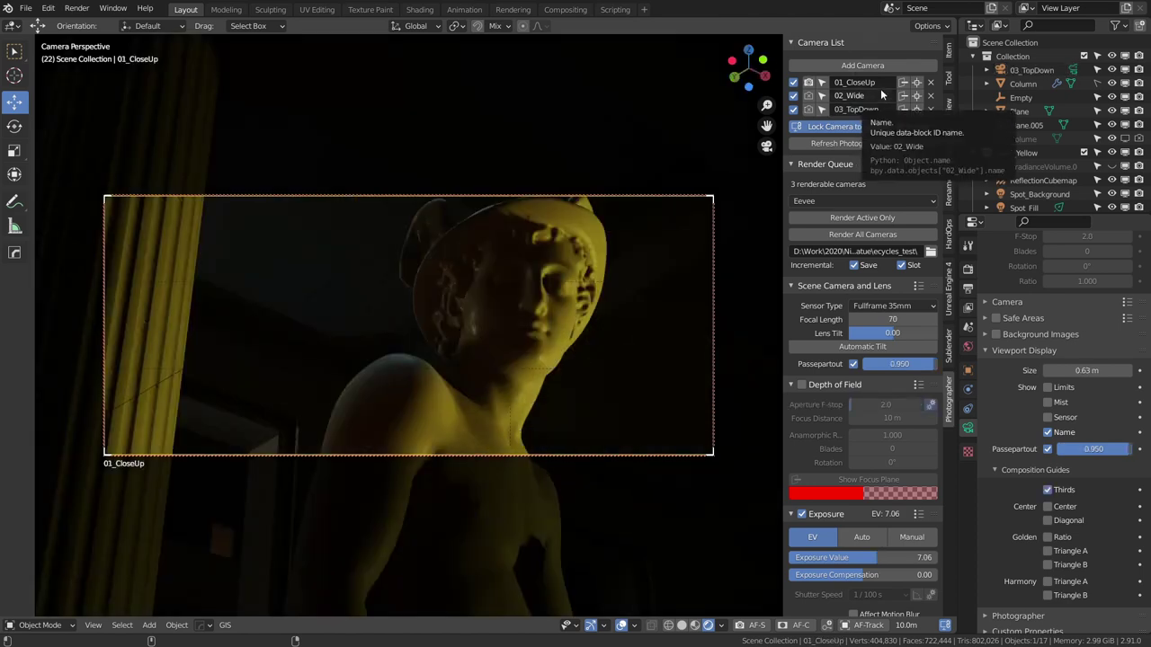
Step: Leave camera view, orbit to eye level on the statue, and add a camera from that view
{"action": "key", "text": "KP_0"}
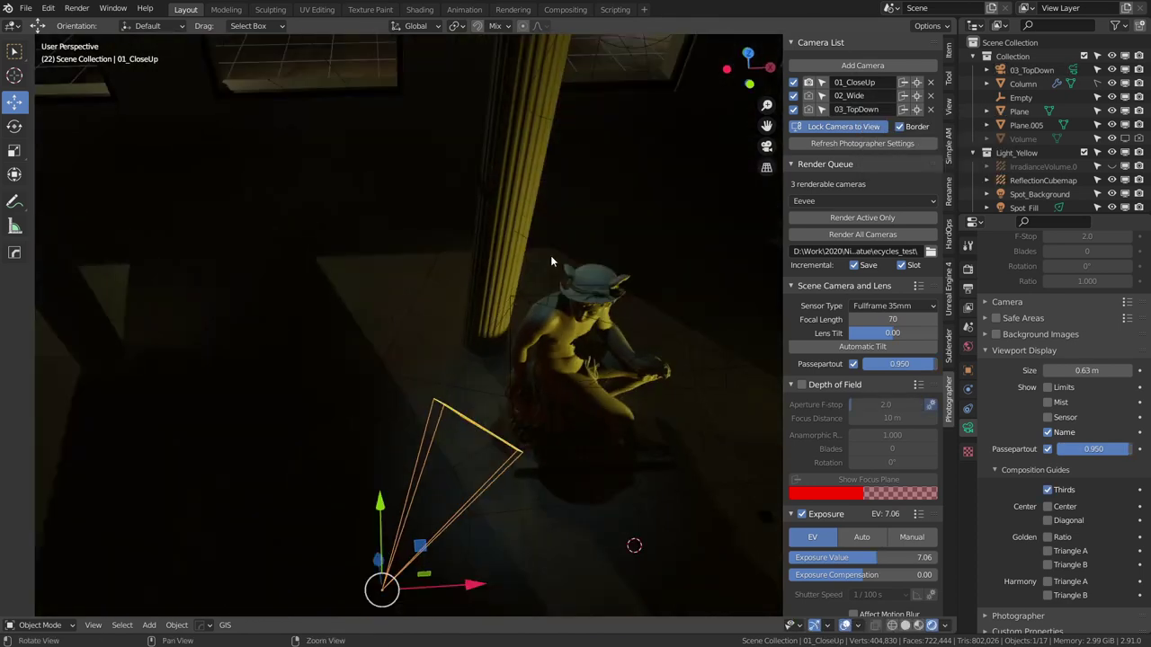
{"action": "mouse_move", "coordinate": [551, 254]}
{"action": "middle_mouse_down"}
{"action": "mouse_move", "coordinate": [457, 244]}
{"action": "mouse_move", "coordinate": [419, 217]}
{"action": "mouse_move", "coordinate": [416, 190]}
{"action": "mouse_move", "coordinate": [470, 235]}
{"action": "mouse_move", "coordinate": [450, 235]}
{"action": "mouse_move", "coordinate": [547, 251]}
{"action": "middle_mouse_up"}
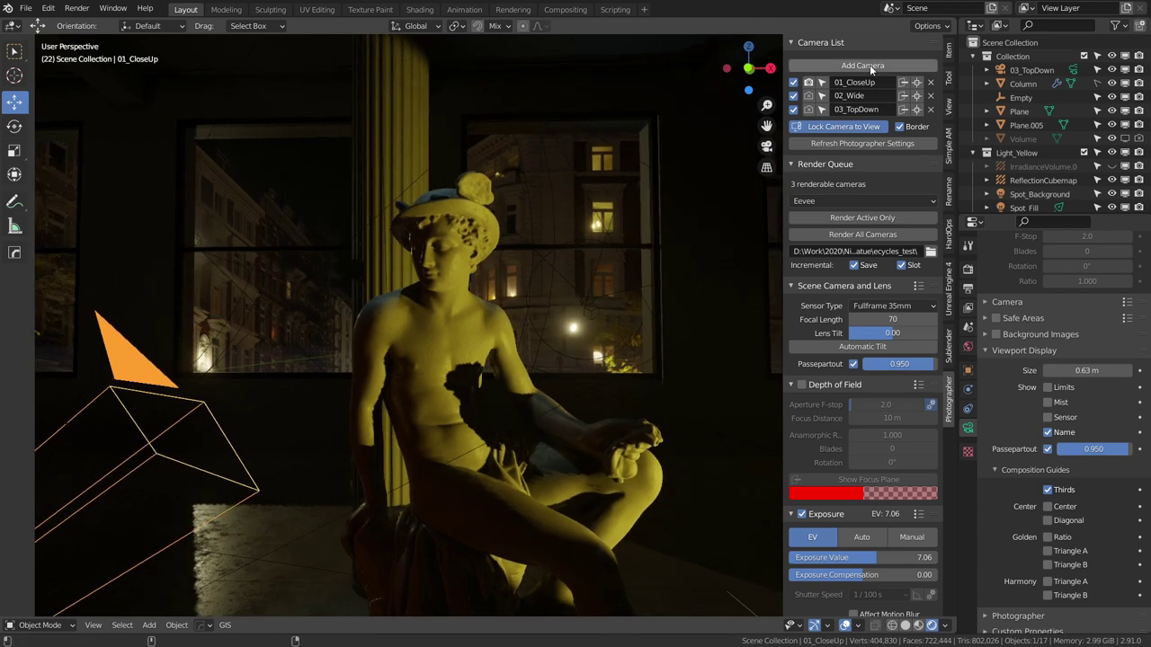
{"action": "left_click", "coordinate": [869, 64]}
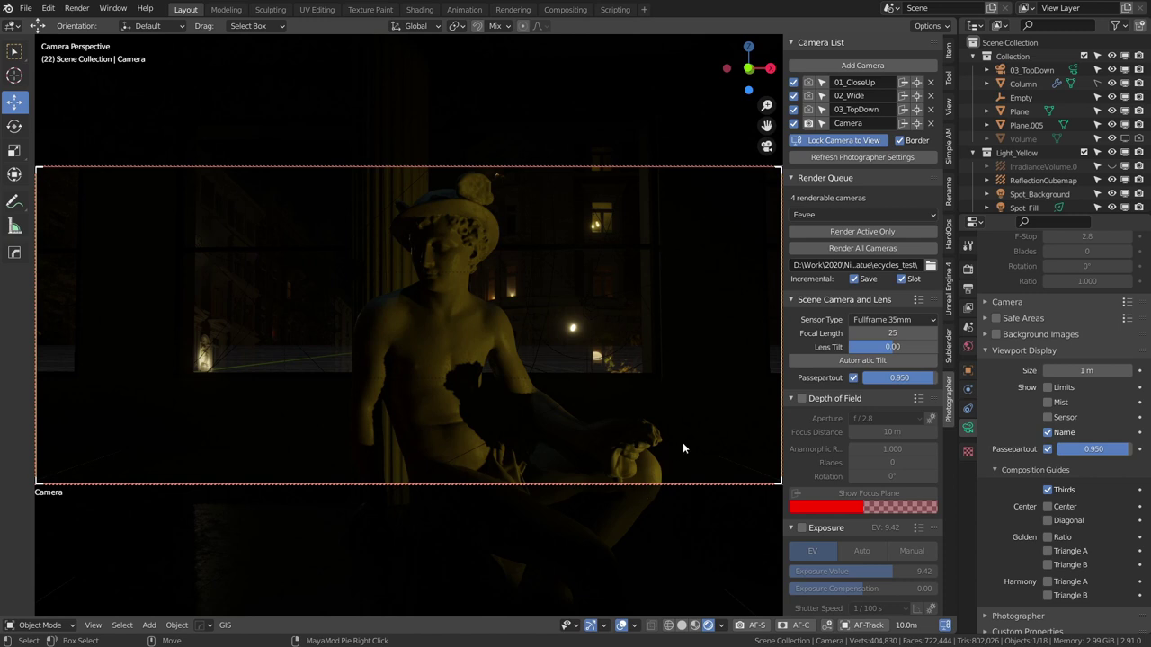
Step: Enable exposure on the new camera at EV 6.69 and rotate it to reframe the statue
{"action": "scroll", "coordinate": [872, 422], "scroll_direction": "down", "scroll_amount": 4}
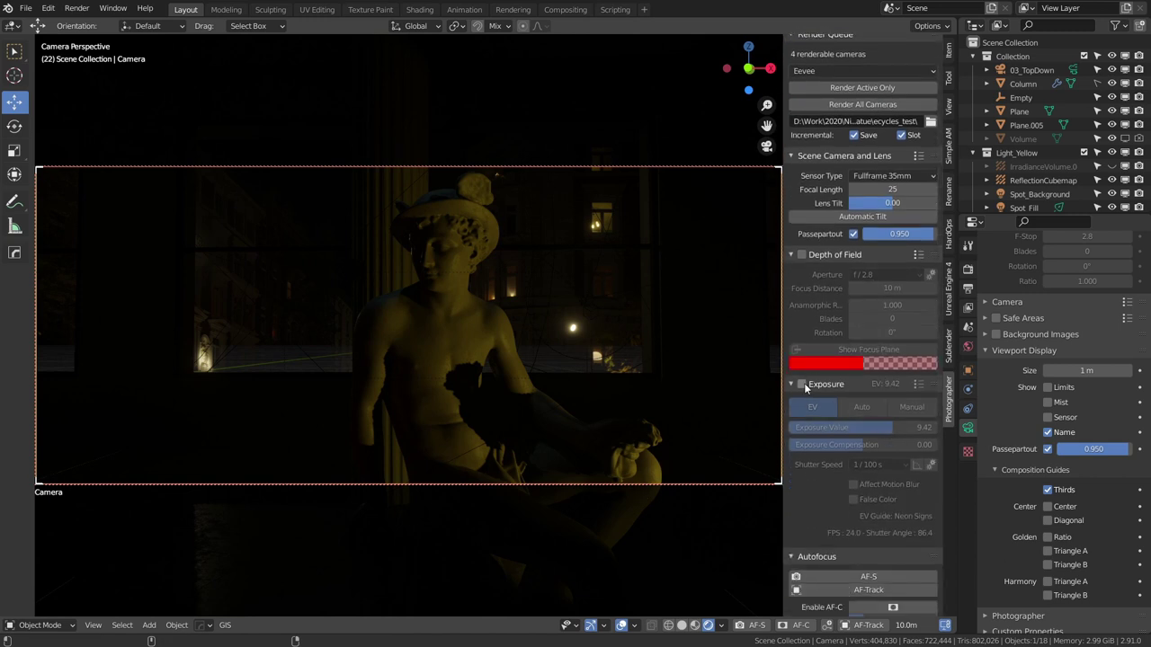
{"action": "left_click", "coordinate": [801, 384]}
{"action": "left_click_drag", "start_coordinate": [903, 428], "coordinate": [863, 428]}
{"action": "middle_click_drag", "start_coordinate": [585, 340], "coordinate": [593, 342]}
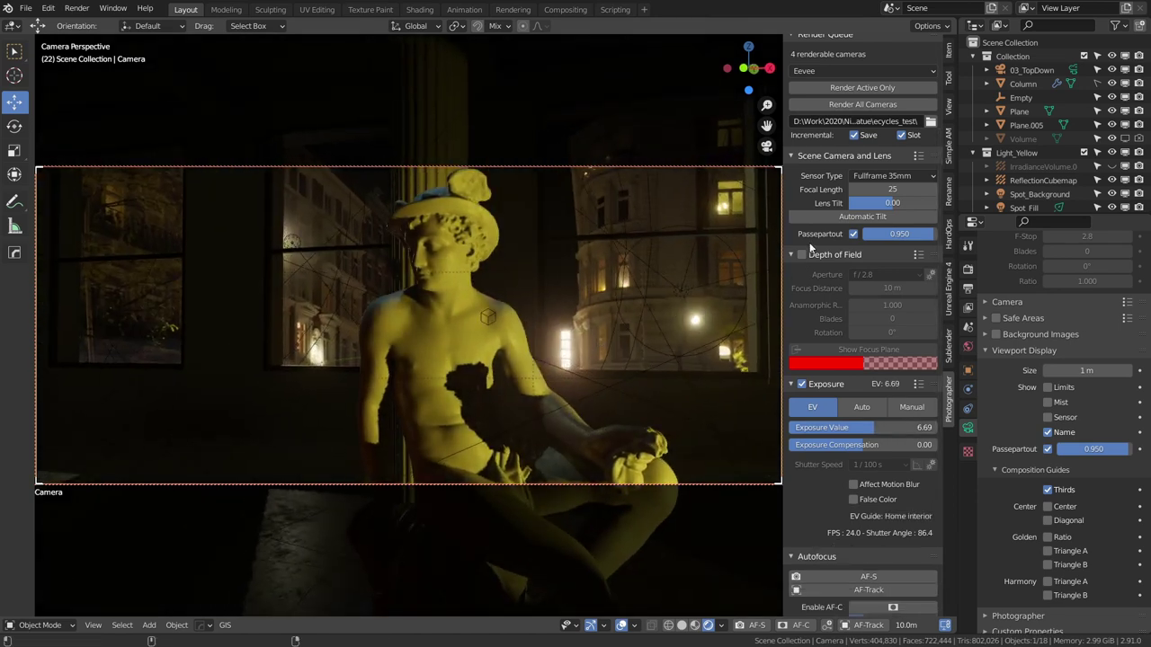
{"action": "scroll", "coordinate": [882, 155], "scroll_direction": "up", "scroll_amount": 4}
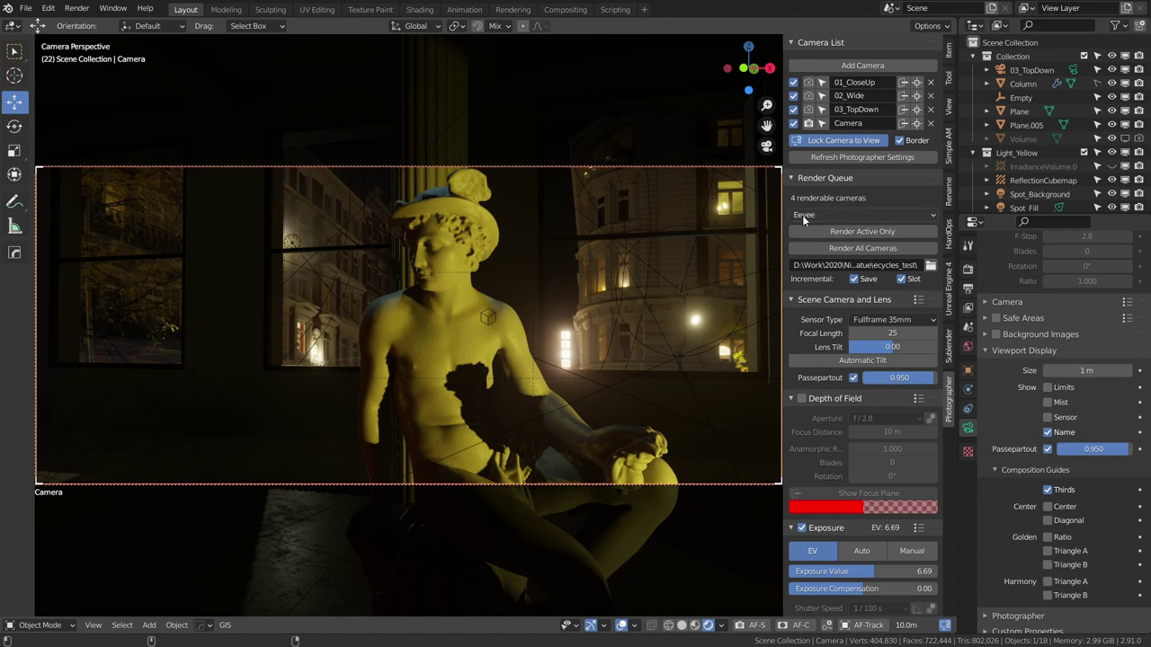
{"action": "left_click", "coordinate": [860, 215]}
{"action": "left_click", "coordinate": [860, 213]}
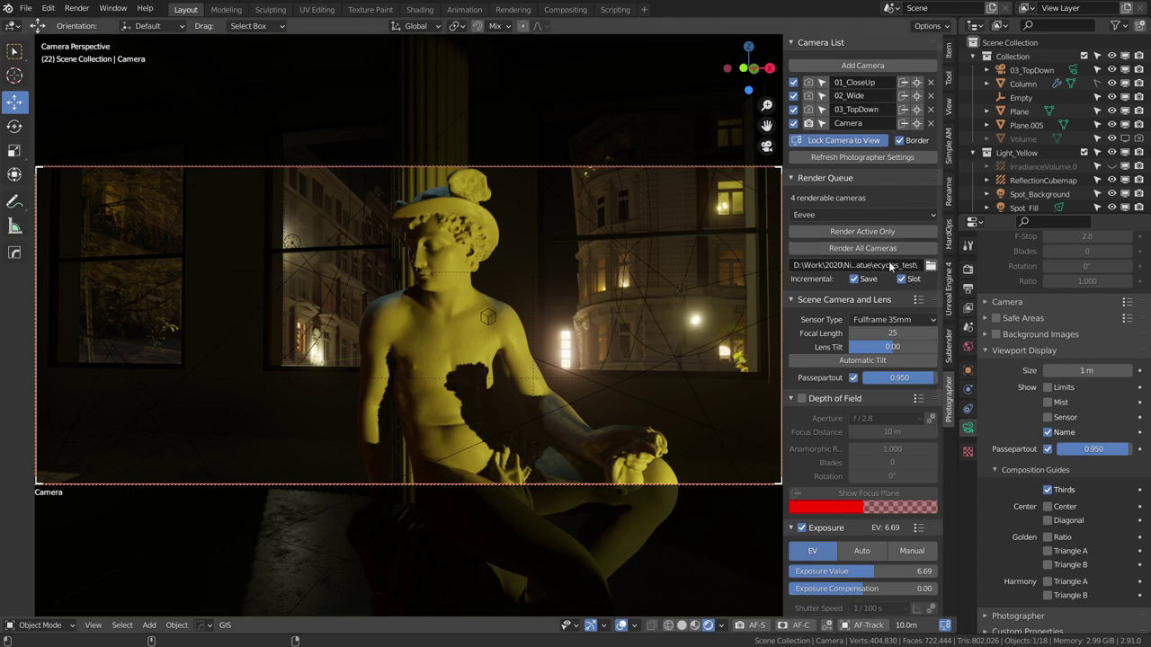
{"action": "left_click", "coordinate": [967, 268]}
{"action": "scroll", "coordinate": [1113, 357], "scroll_direction": "down", "scroll_amount": 6}
{"action": "scroll", "coordinate": [1113, 357], "scroll_direction": "up", "scroll_amount": 6}
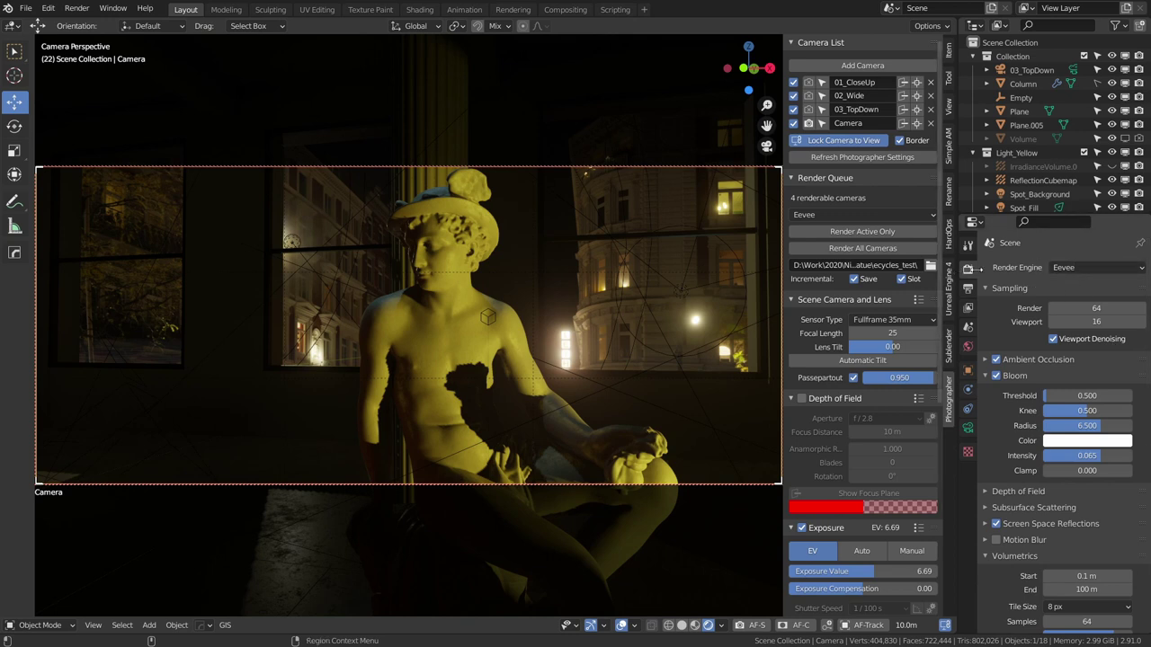
{"action": "left_click", "coordinate": [840, 213]}
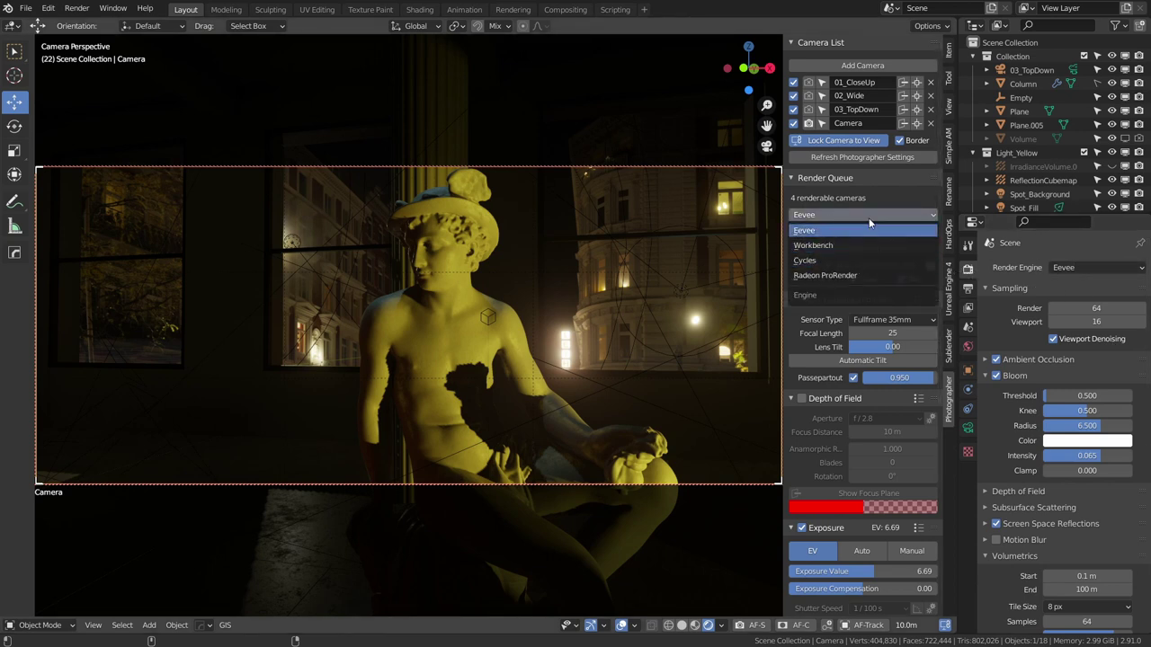
{"action": "left_click", "coordinate": [837, 231]}
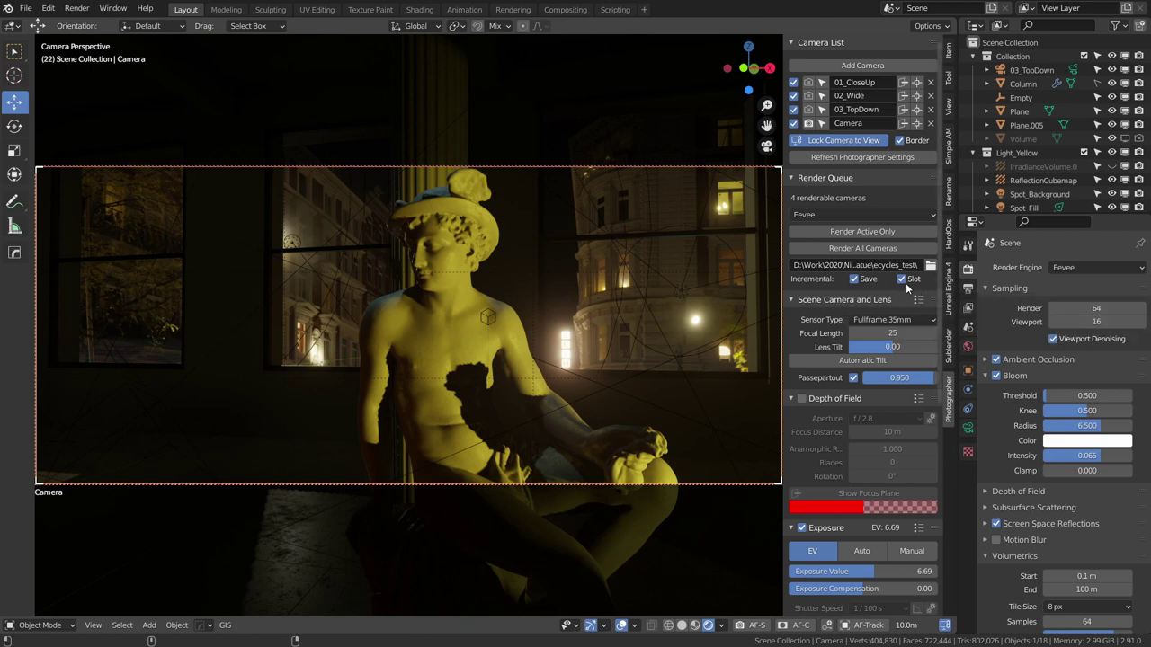
{"action": "left_click_drag", "start_coordinate": [939, 292], "coordinate": [930, 360]}
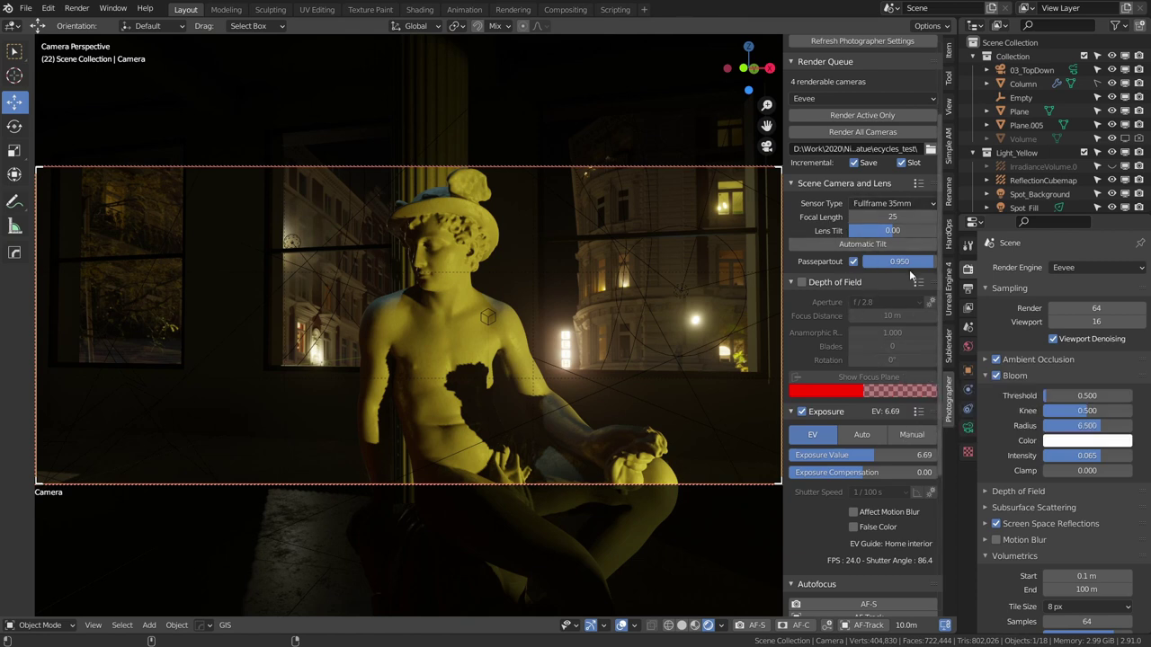
Step: Delete the extra camera named Camera and look through 01_CloseUp
{"action": "left_click", "coordinate": [968, 430]}
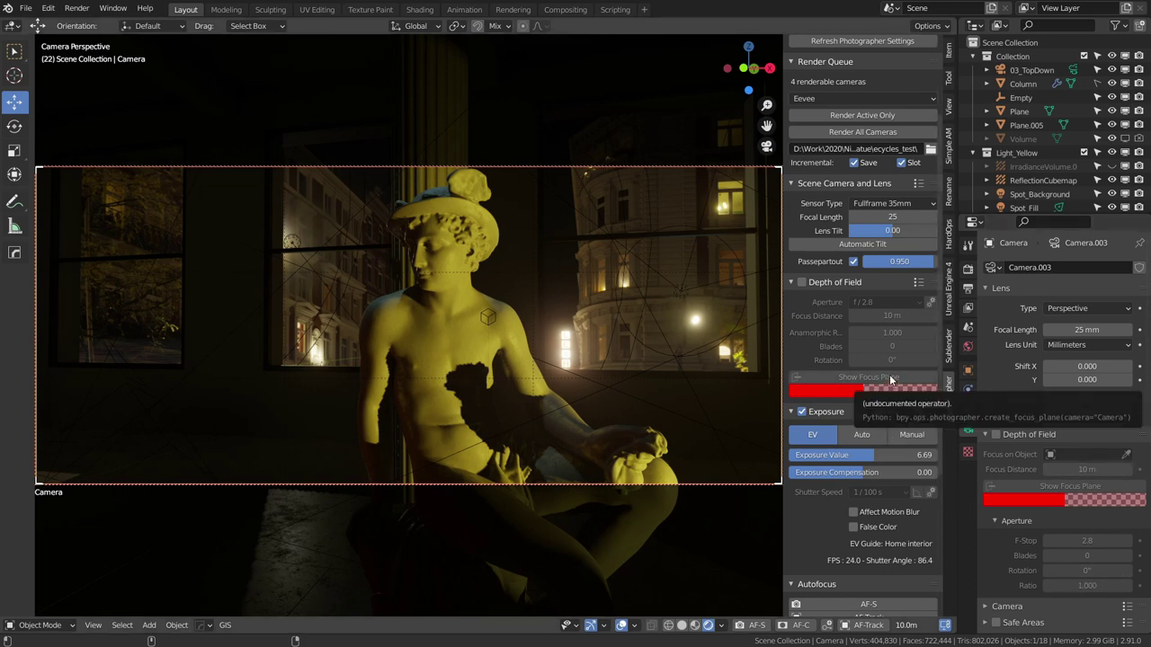
{"action": "scroll", "coordinate": [883, 90], "scroll_direction": "up", "scroll_amount": 5}
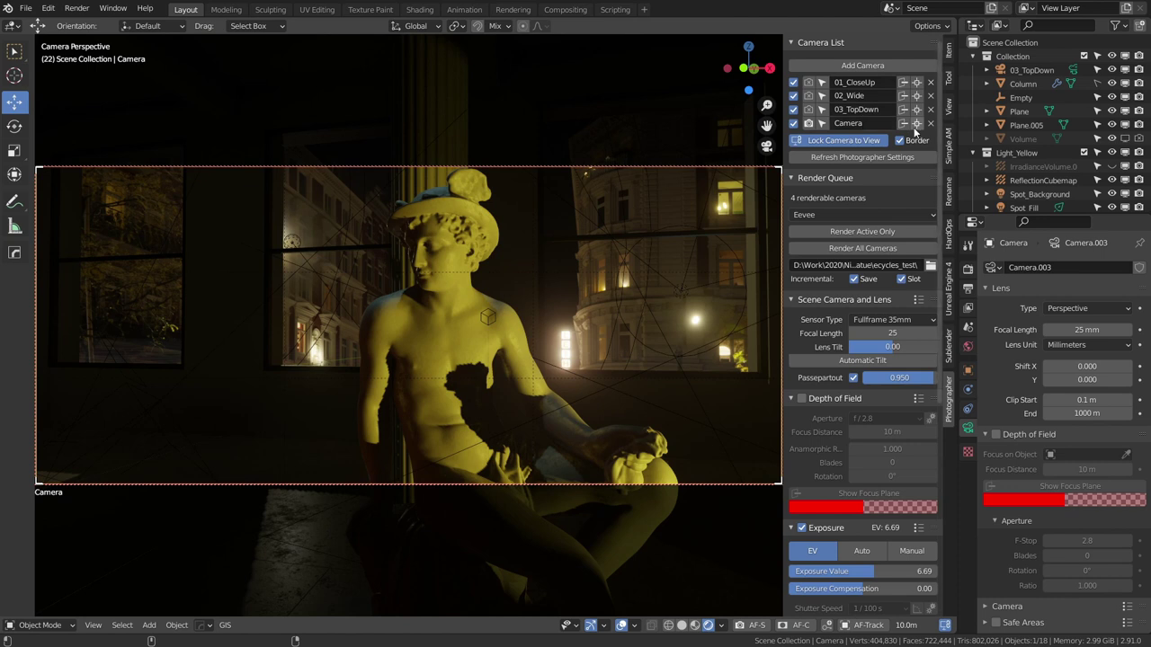
{"action": "left_click", "coordinate": [929, 123]}
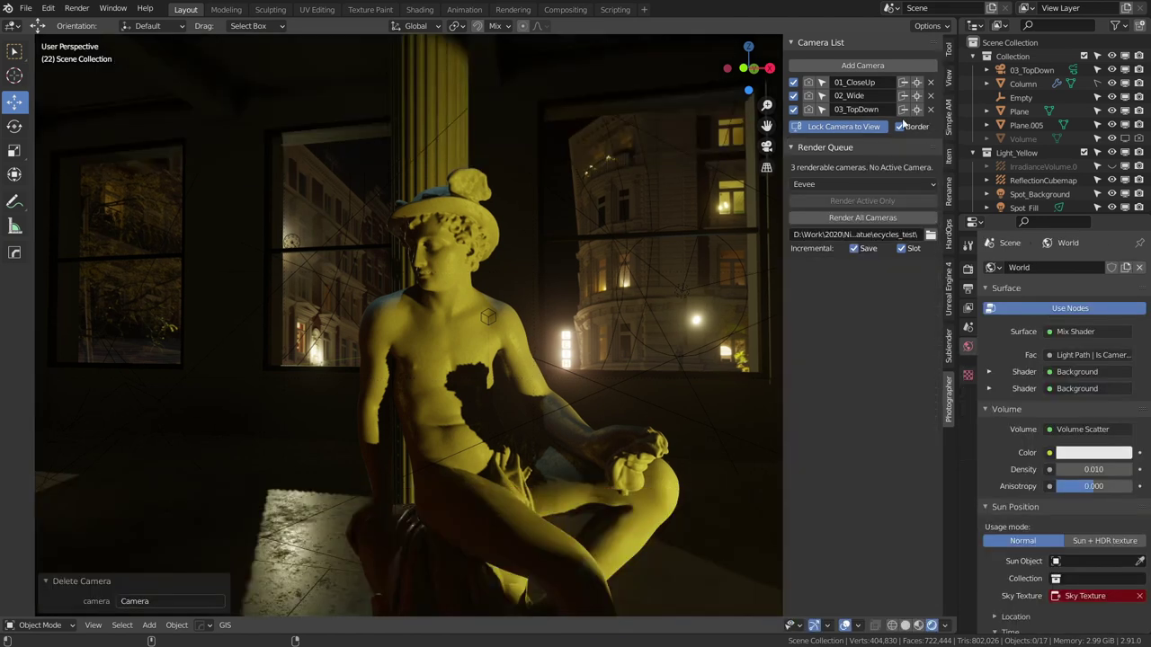
{"action": "left_click", "coordinate": [808, 82]}
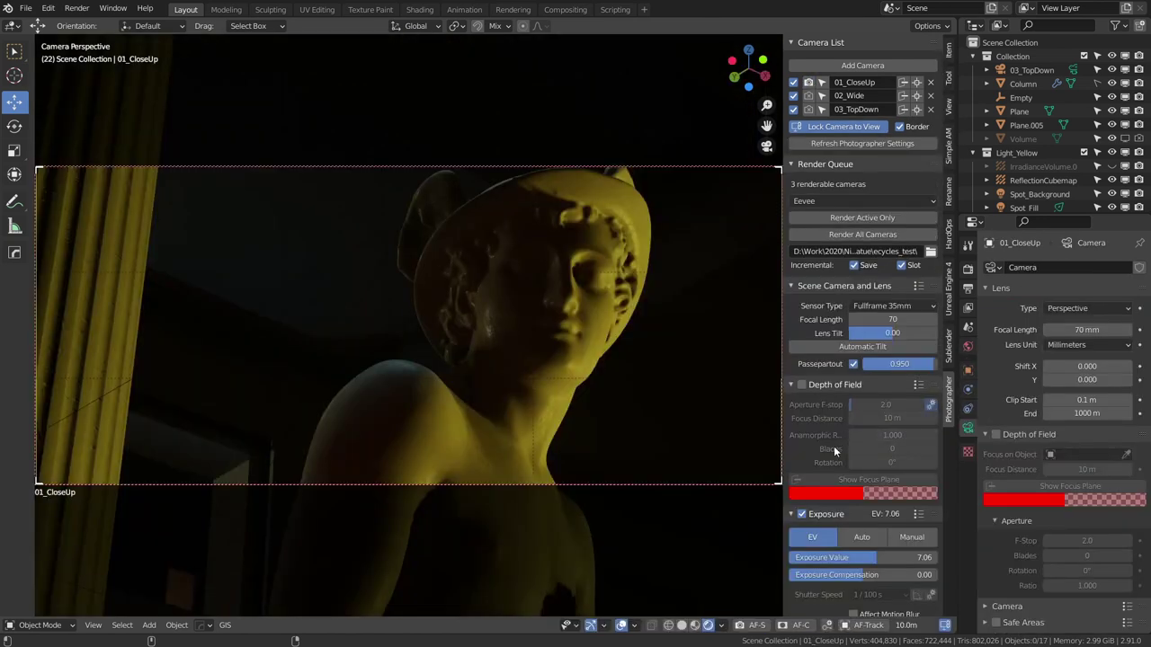
Step: Turn on depth of field for 01_CloseUp and show its focus plane at 2.2 m
{"action": "left_click", "coordinate": [802, 384]}
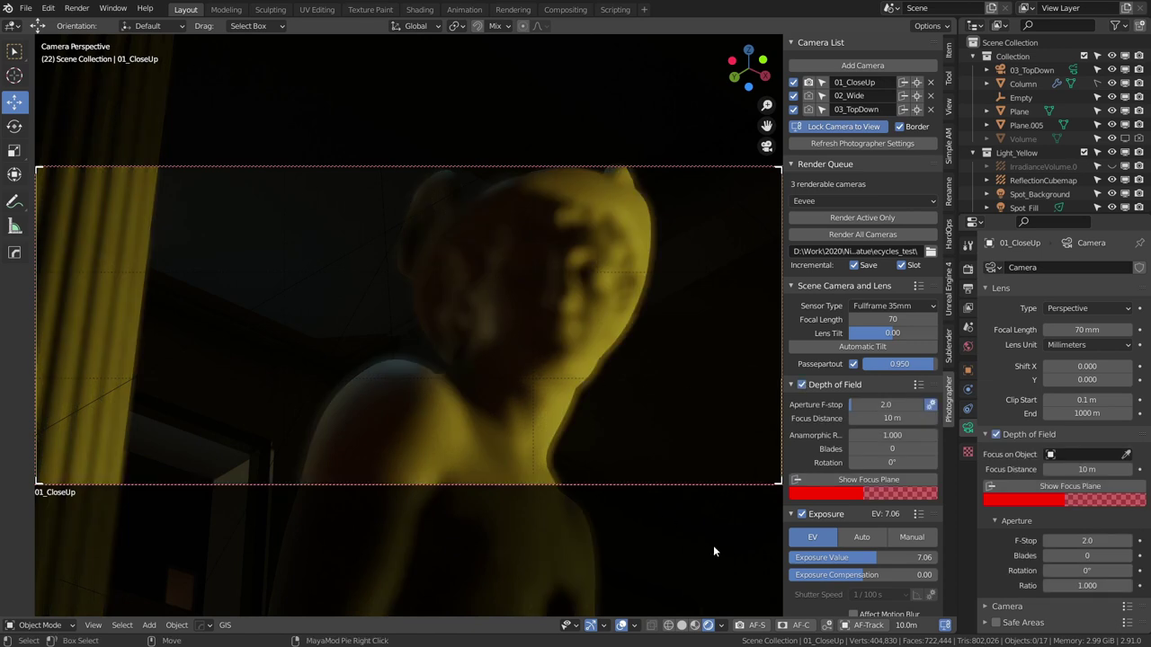
{"action": "left_click", "coordinate": [850, 481]}
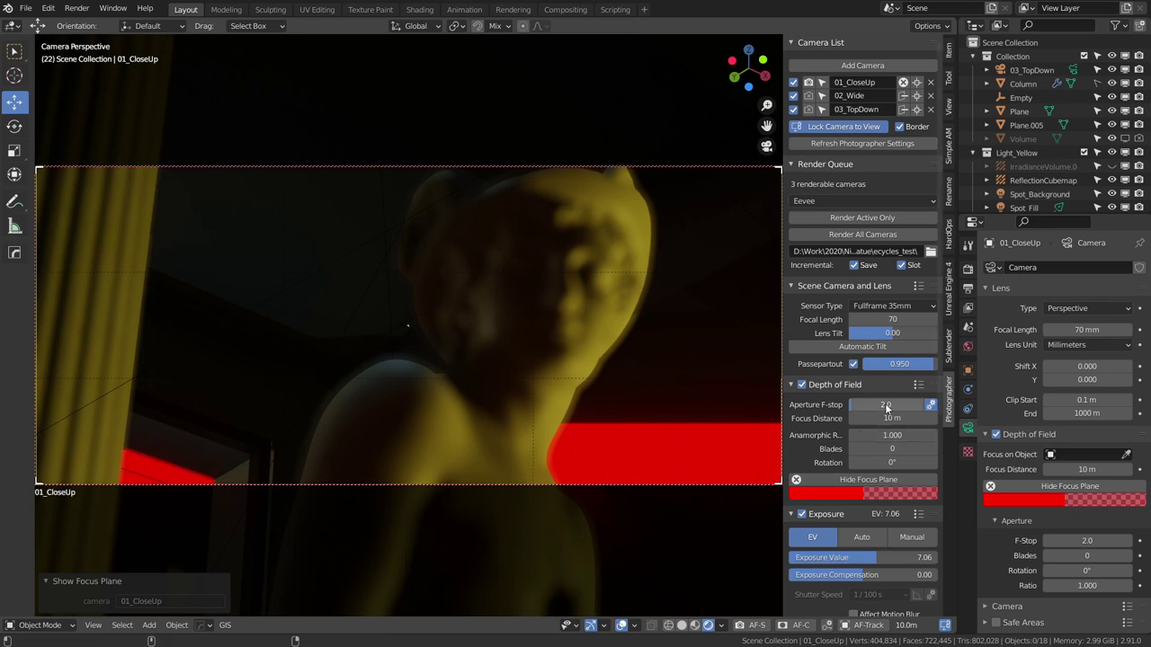
{"action": "mouse_move", "coordinate": [892, 419]}
{"action": "left_mouse_down"}
{"action": "mouse_move", "coordinate": [760, 419]}
{"action": "mouse_move", "coordinate": [783, 418]}
{"action": "left_mouse_up"}
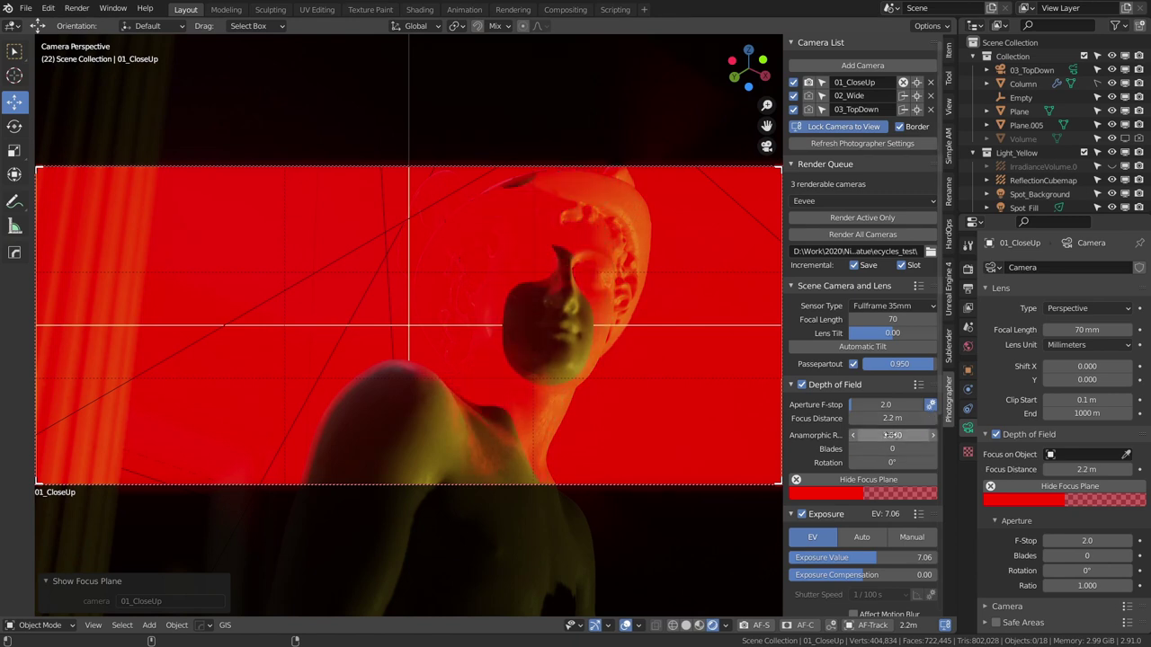
Step: Lower the focus plane colour's alpha to about 0.33
{"action": "left_click", "coordinate": [829, 494]}
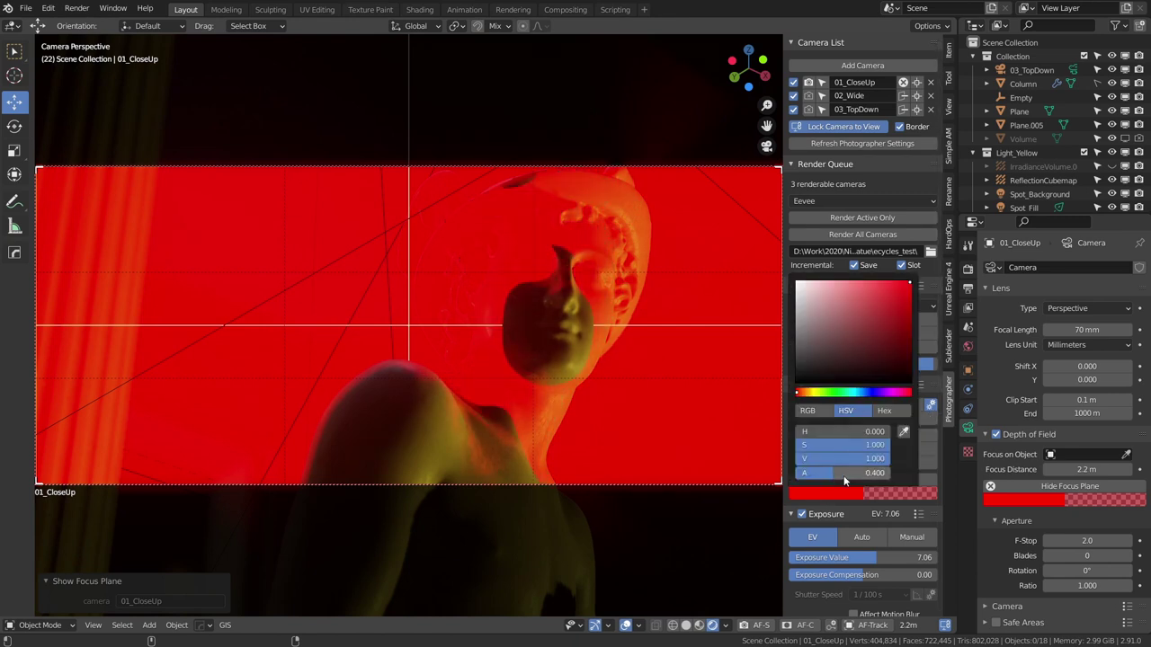
{"action": "mouse_move", "coordinate": [833, 473]}
{"action": "left_mouse_down"}
{"action": "mouse_move", "coordinate": [812, 473]}
{"action": "mouse_move", "coordinate": [831, 478]}
{"action": "left_mouse_up"}
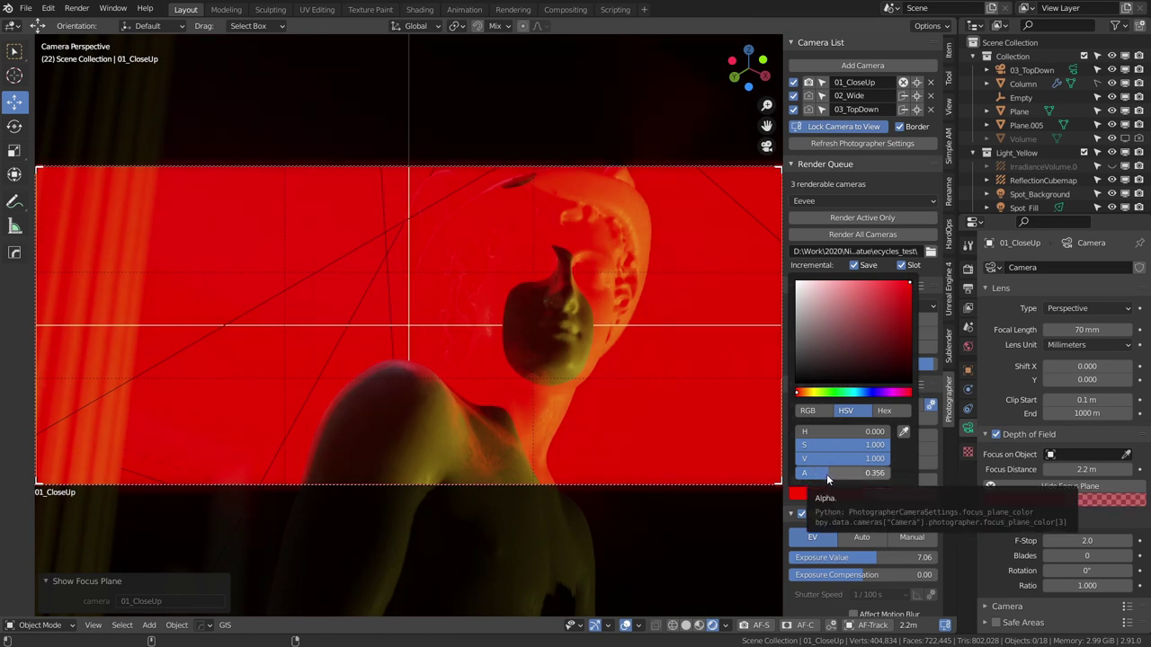
{"action": "mouse_move", "coordinate": [827, 474]}
{"action": "left_mouse_down"}
{"action": "mouse_move", "coordinate": [800, 473]}
{"action": "mouse_move", "coordinate": [835, 474]}
{"action": "left_mouse_up"}
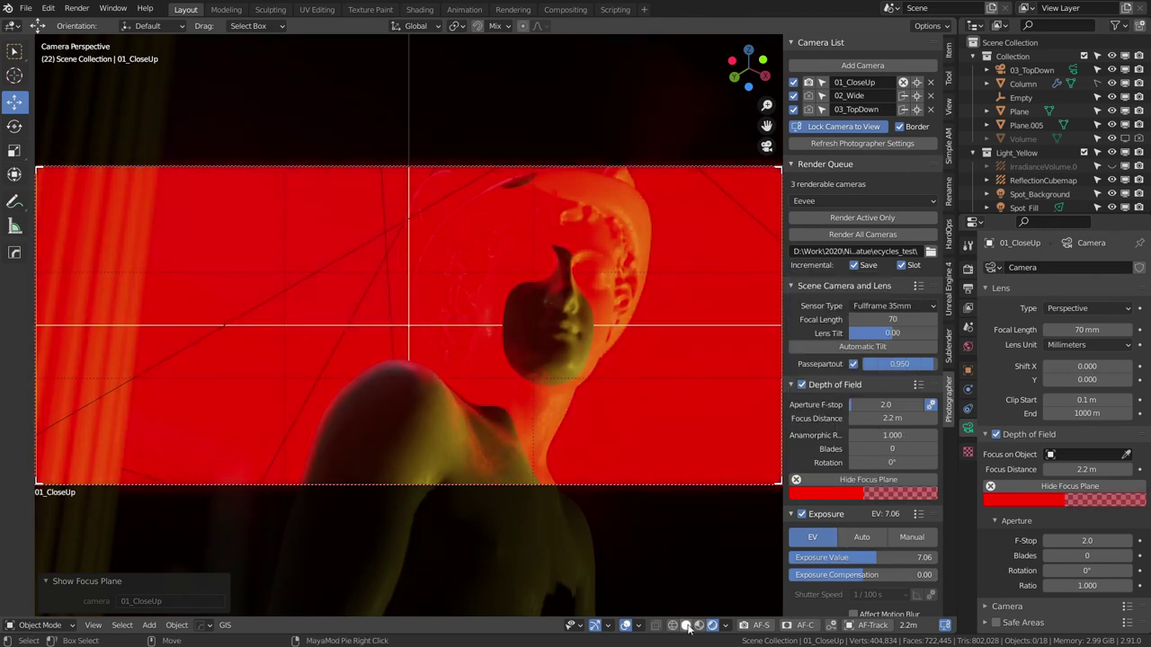
Step: Check the focus plane in Solid, Material Preview and Rendered shading
{"action": "left_click", "coordinate": [686, 625]}
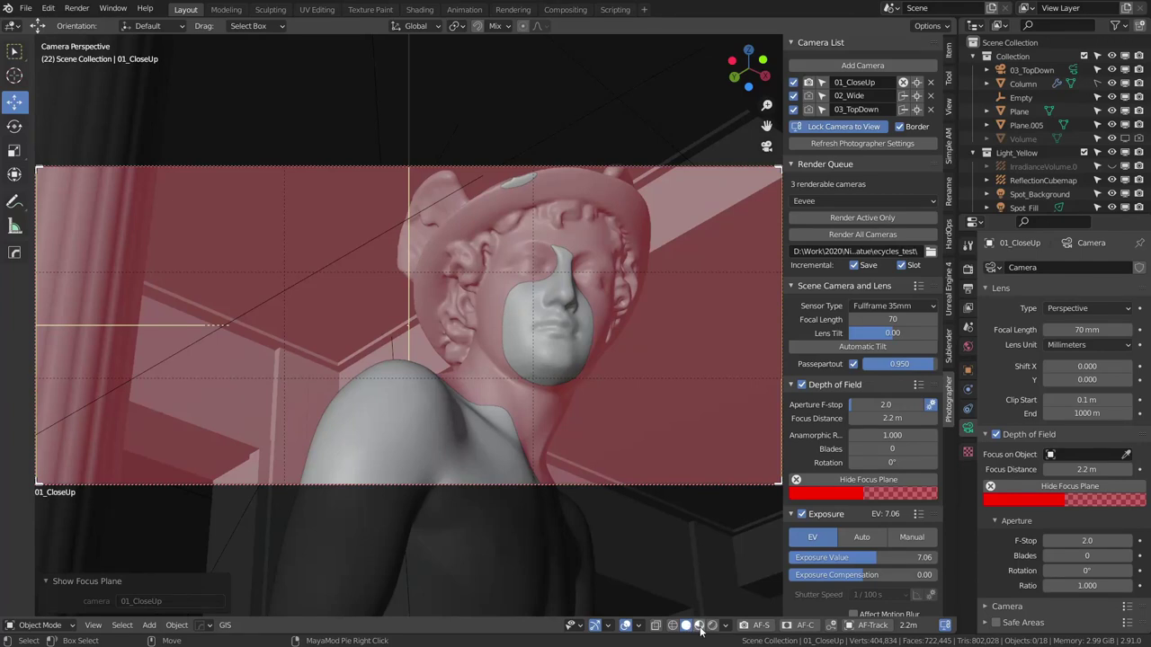
{"action": "left_click", "coordinate": [699, 626]}
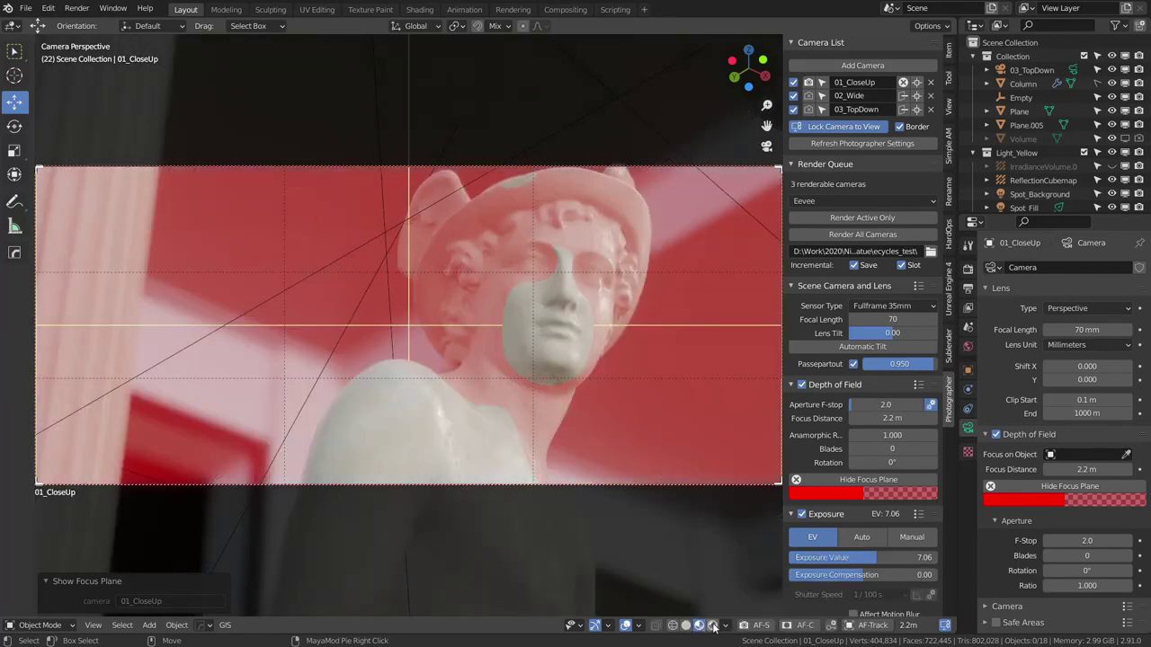
{"action": "left_click", "coordinate": [712, 626]}
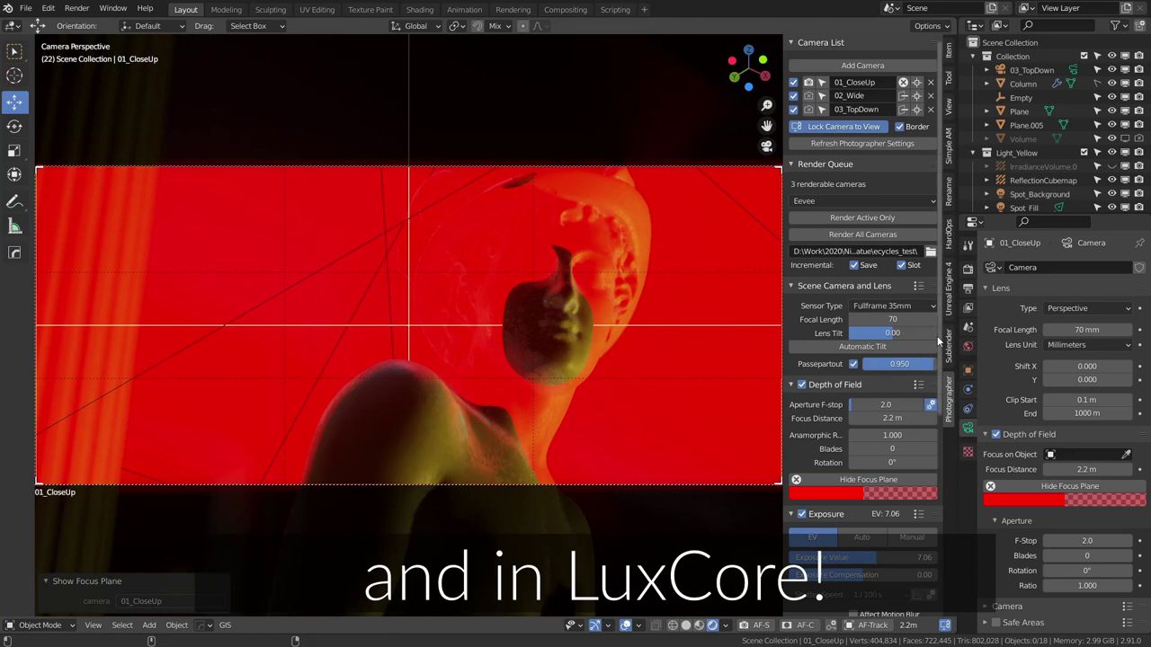
{"action": "scroll", "coordinate": [937, 334], "scroll_direction": "down", "scroll_amount": 2}
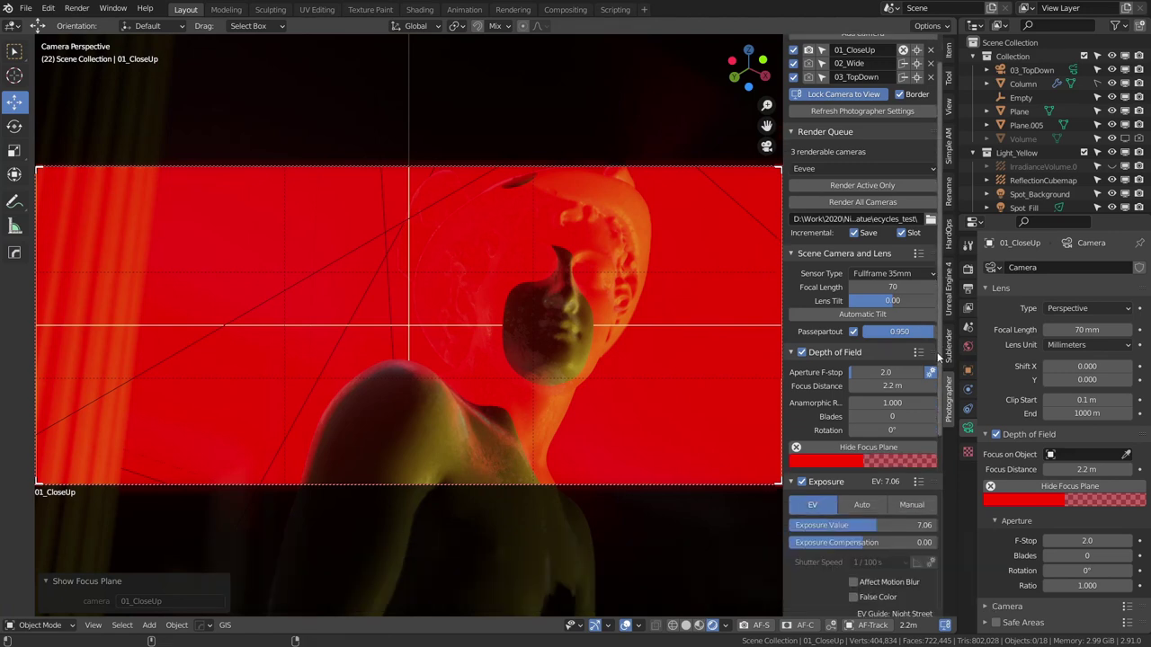
{"action": "scroll", "coordinate": [938, 360], "scroll_direction": "down", "scroll_amount": 1}
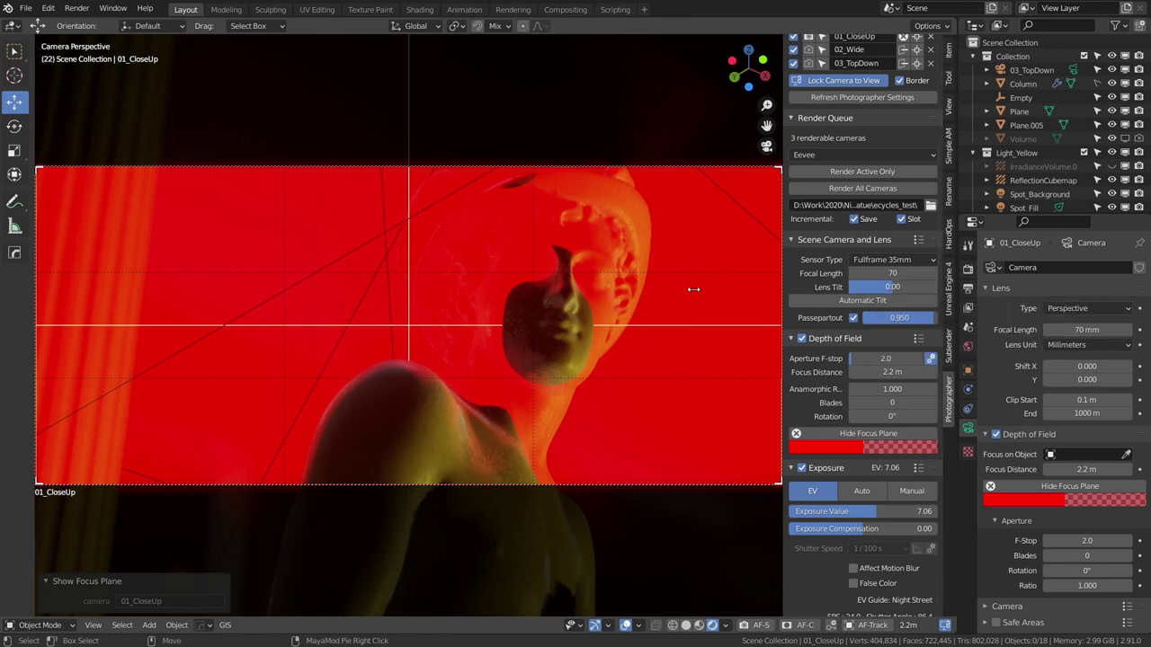
Step: Orbit out to a side-on view and drag the focus plane gizmo farther from the camera
{"action": "middle_click_drag", "start_coordinate": [693, 289], "coordinate": [720, 275]}
{"action": "scroll", "coordinate": [611, 260], "scroll_direction": "down", "scroll_amount": 6}
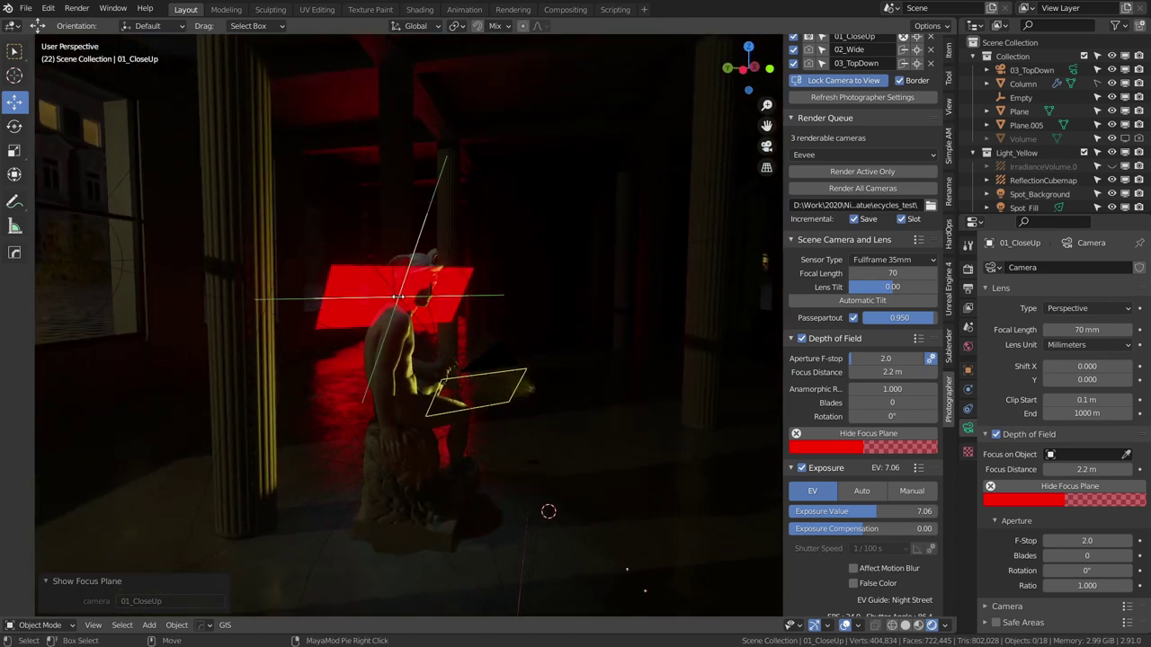
{"action": "mouse_move", "coordinate": [398, 296]}
{"action": "left_mouse_down"}
{"action": "mouse_move", "coordinate": [427, 291]}
{"action": "mouse_move", "coordinate": [403, 289]}
{"action": "mouse_move", "coordinate": [411, 360]}
{"action": "mouse_move", "coordinate": [300, 224]}
{"action": "mouse_move", "coordinate": [411, 329]}
{"action": "mouse_move", "coordinate": [251, 211]}
{"action": "mouse_move", "coordinate": [364, 315]}
{"action": "mouse_move", "coordinate": [360, 302]}
{"action": "mouse_move", "coordinate": [387, 306]}
{"action": "left_mouse_up"}
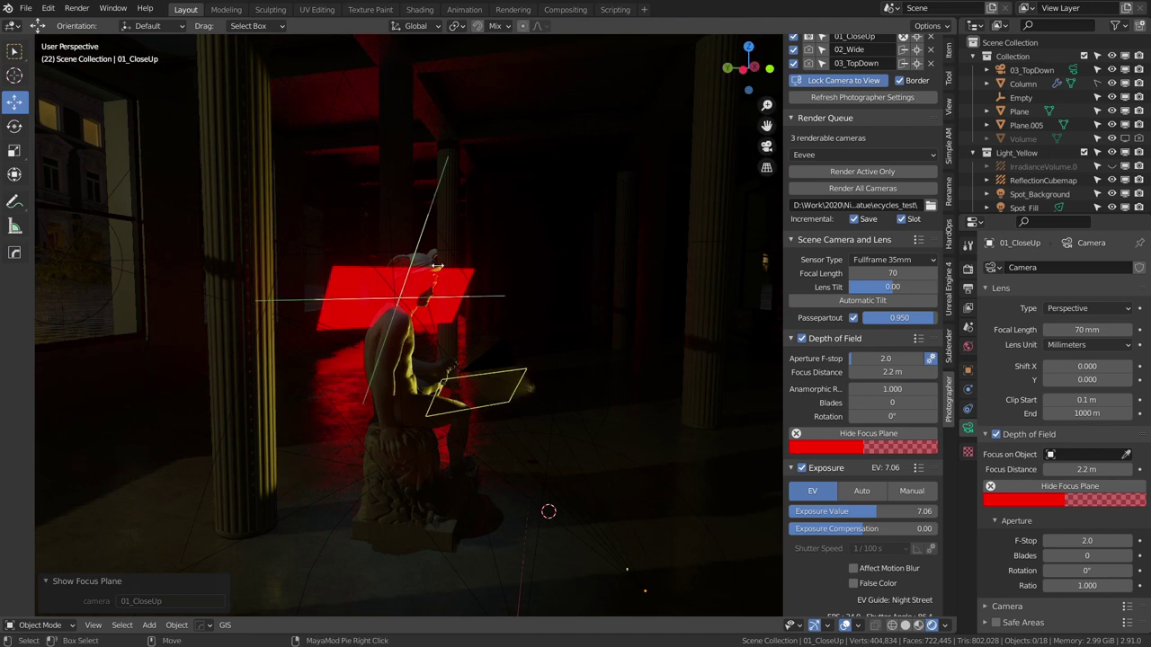
{"action": "left_click_drag", "start_coordinate": [458, 292], "coordinate": [683, 476]}
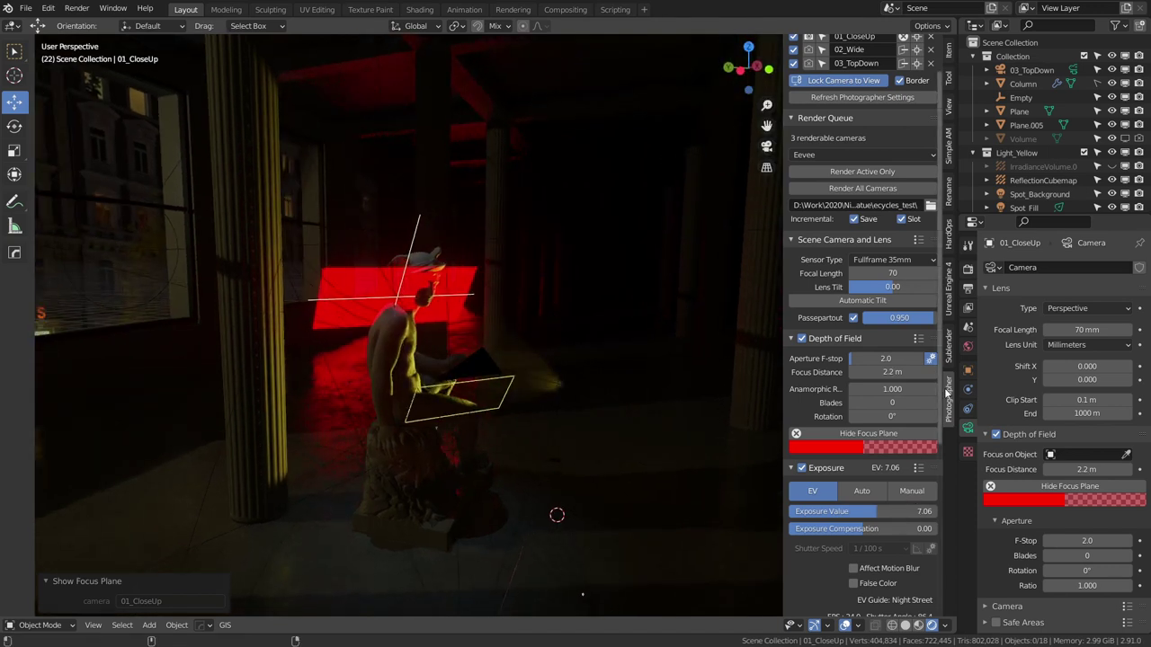
Step: Set 01_CloseUp to a 6:7 frame (1920 × 1645) with a 54 mm focal length
{"action": "left_click", "coordinate": [471, 414]}
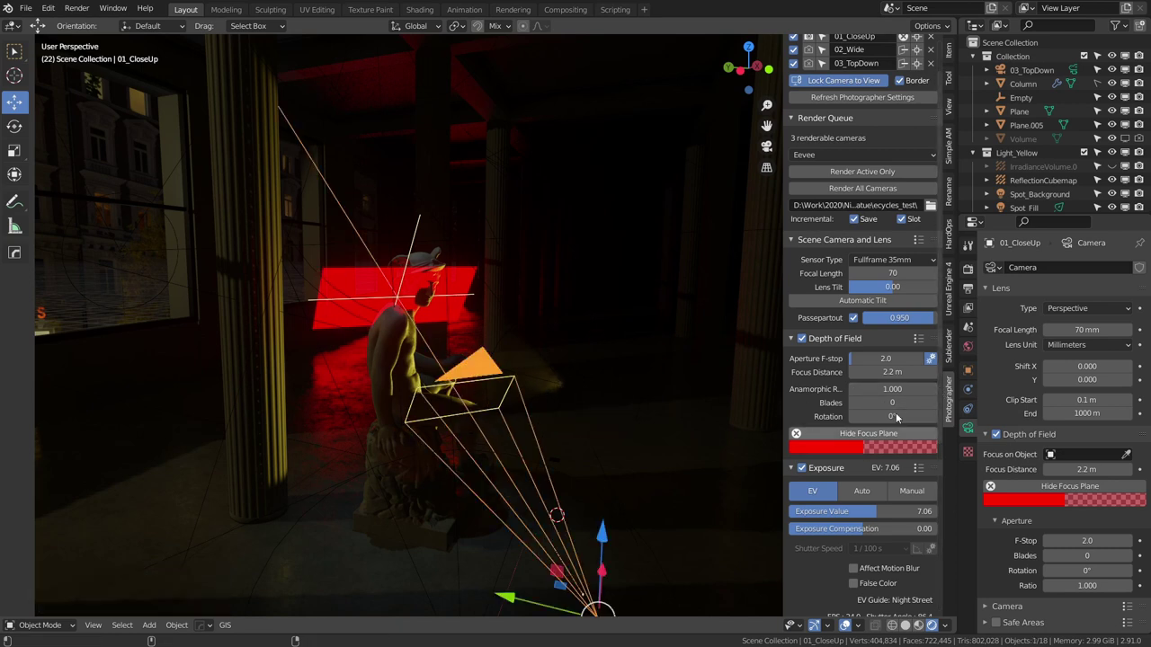
{"action": "scroll", "coordinate": [936, 407], "scroll_direction": "down", "scroll_amount": 2}
{"action": "scroll", "coordinate": [937, 407], "scroll_direction": "down", "scroll_amount": 5}
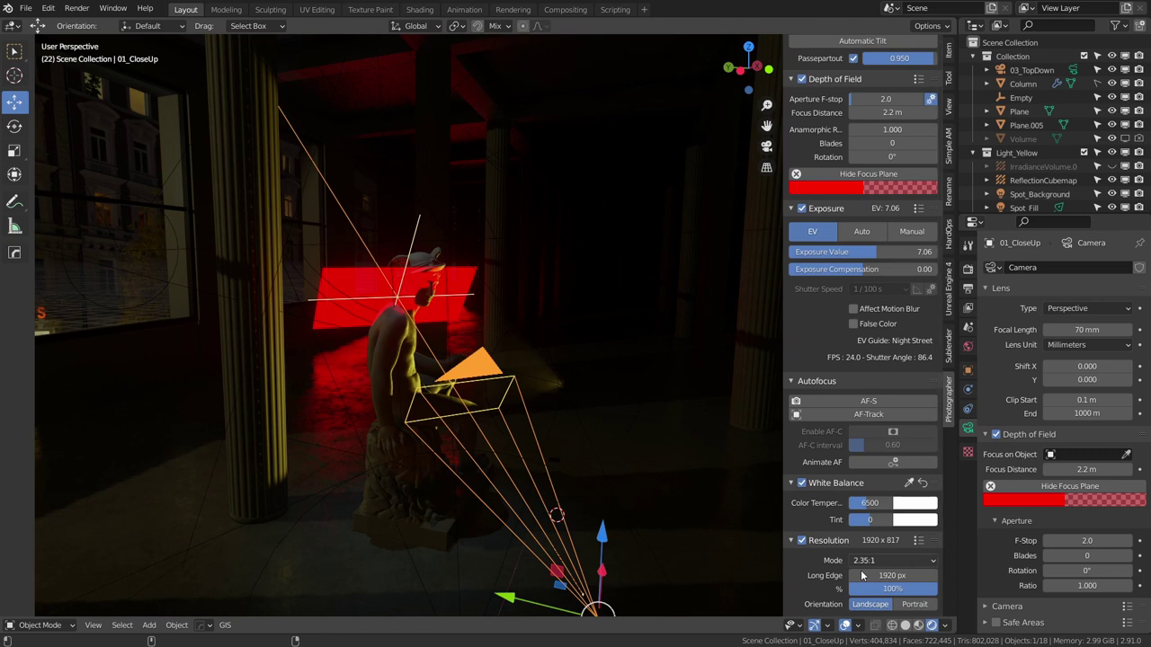
{"action": "left_click", "coordinate": [892, 560]}
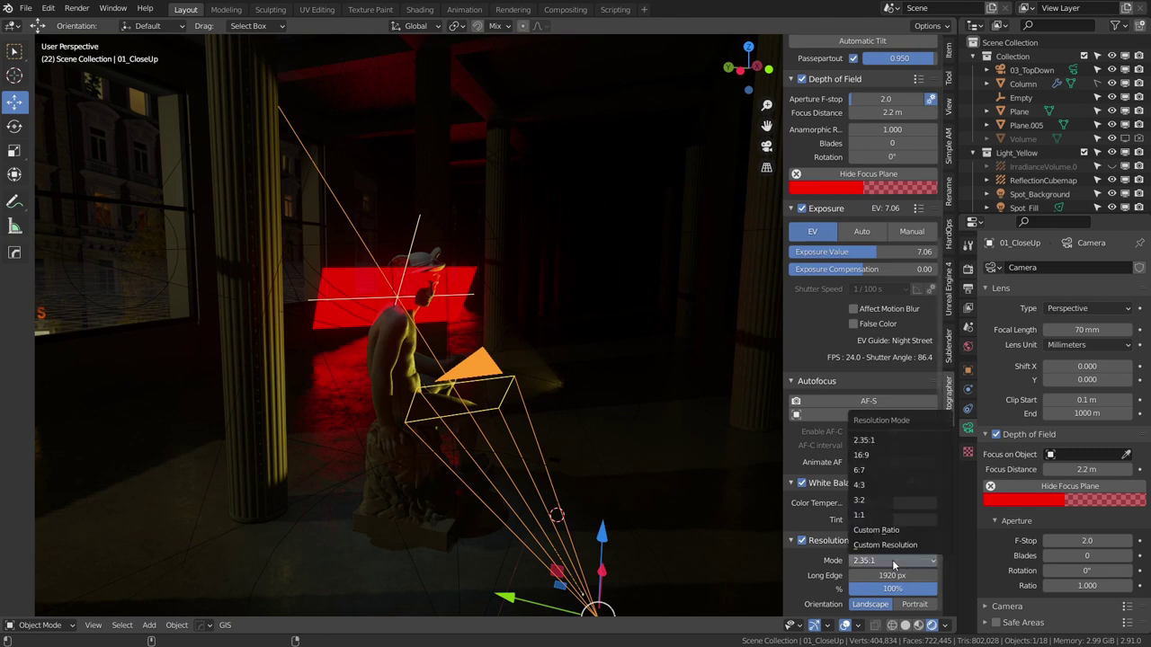
{"action": "left_click", "coordinate": [870, 470]}
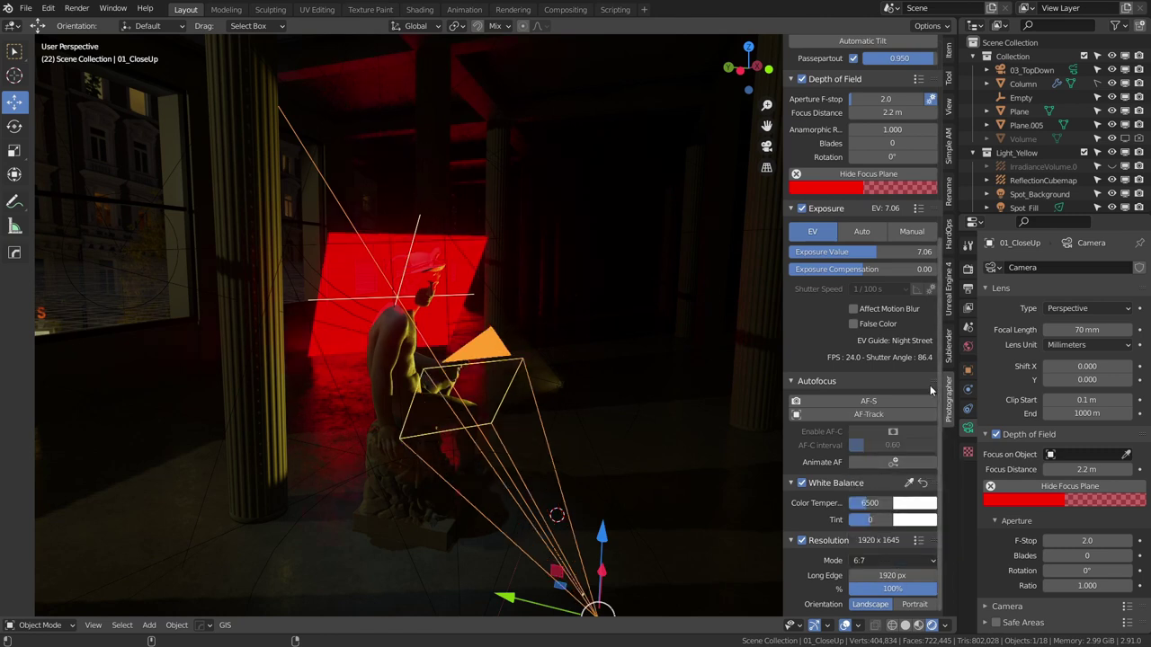
{"action": "scroll", "coordinate": [942, 345], "scroll_direction": "up", "scroll_amount": 1}
{"action": "scroll", "coordinate": [943, 345], "scroll_direction": "up", "scroll_amount": 8}
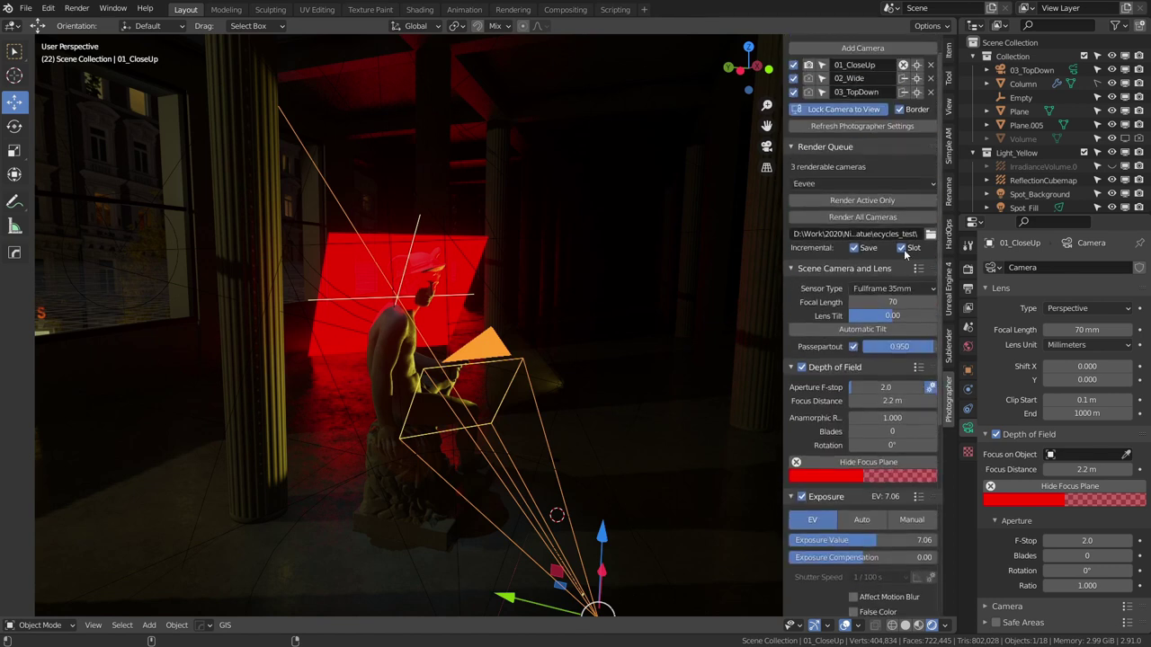
{"action": "mouse_move", "coordinate": [892, 302]}
{"action": "left_mouse_down"}
{"action": "mouse_move", "coordinate": [863, 302]}
{"action": "mouse_move", "coordinate": [885, 302]}
{"action": "left_mouse_up"}
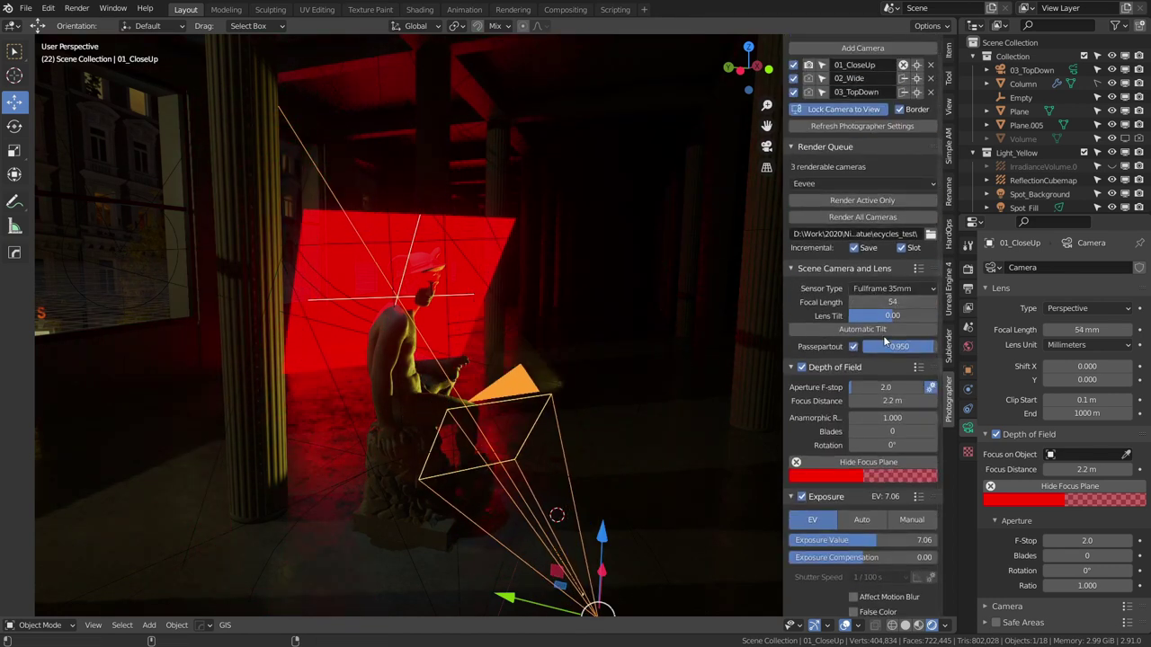
Step: Look through 01_CloseUp, revert its focal length to 70 mm, and hide the focus plane
{"action": "key", "text": "KP_0"}
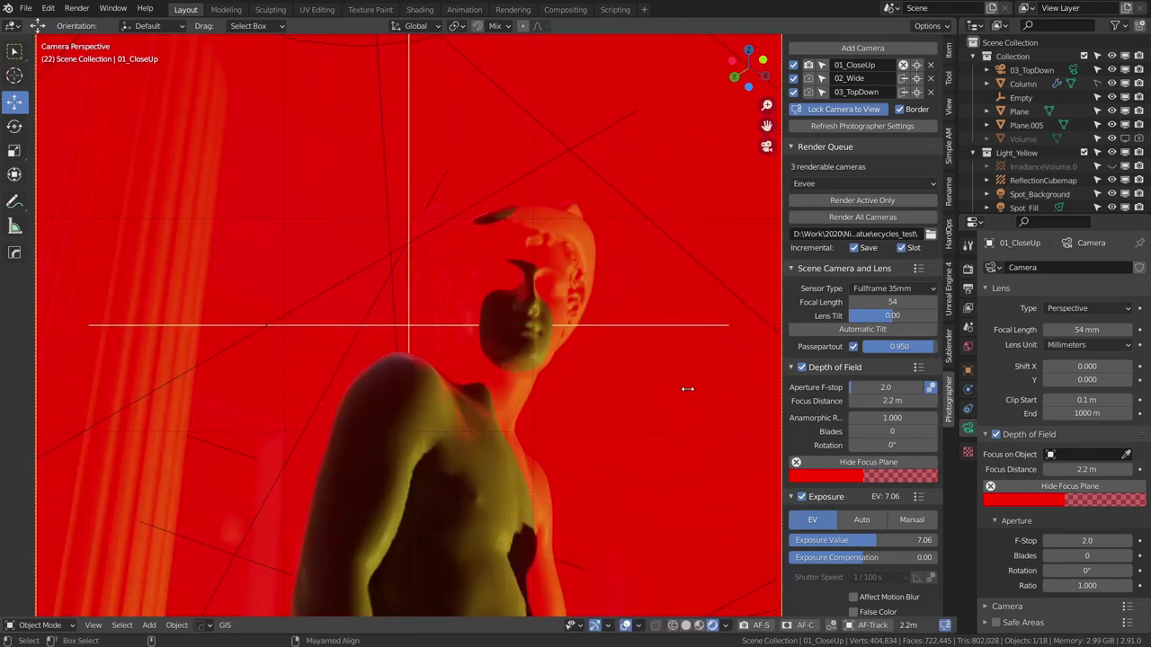
{"action": "scroll", "coordinate": [686, 388], "scroll_direction": "up", "scroll_amount": 3}
{"action": "key", "text": "Home"}
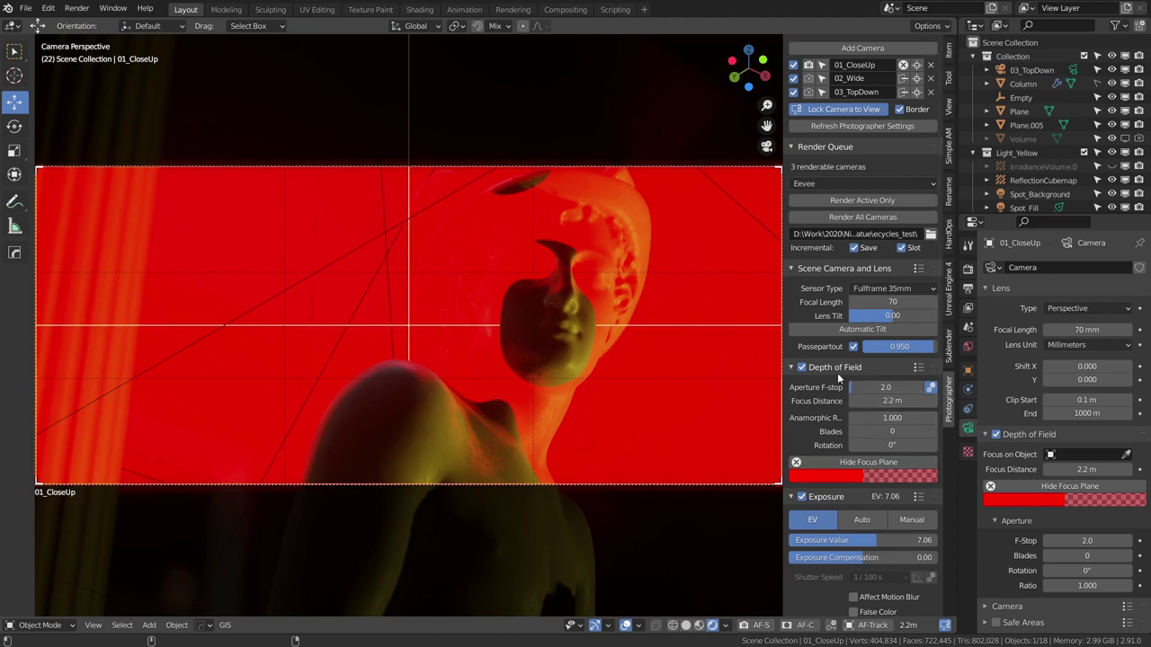
{"action": "left_click", "coordinate": [832, 465]}
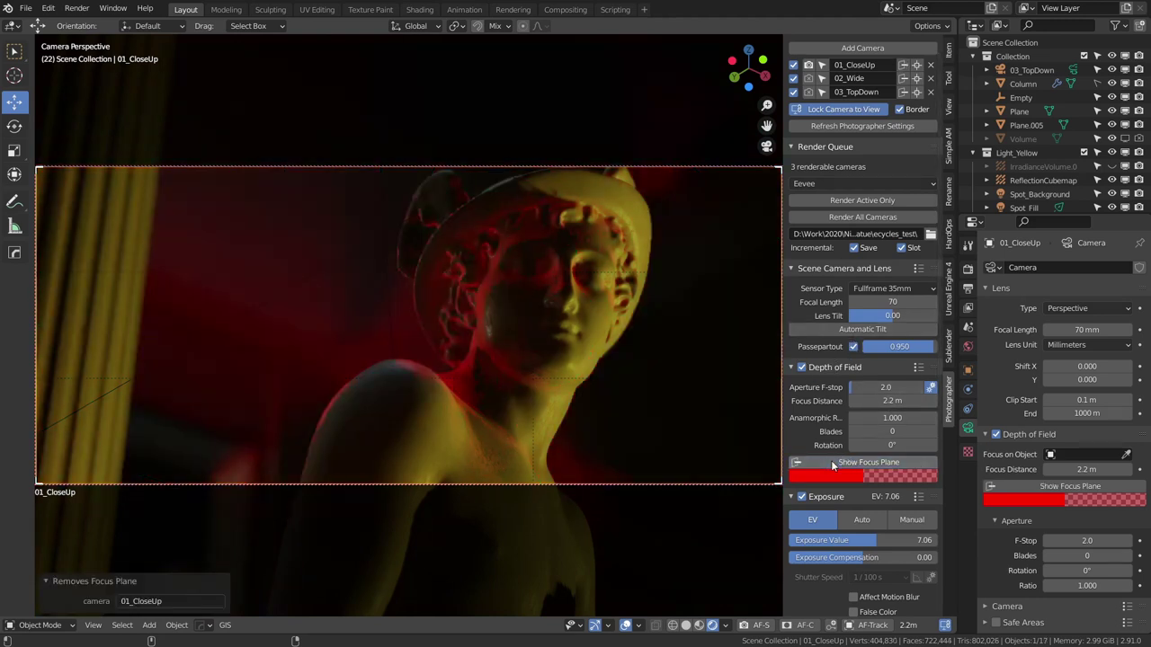
Step: Try lens tilt values of -0.69 and -1.00, then tilt the lens the other way
{"action": "left_click", "coordinate": [892, 315]}
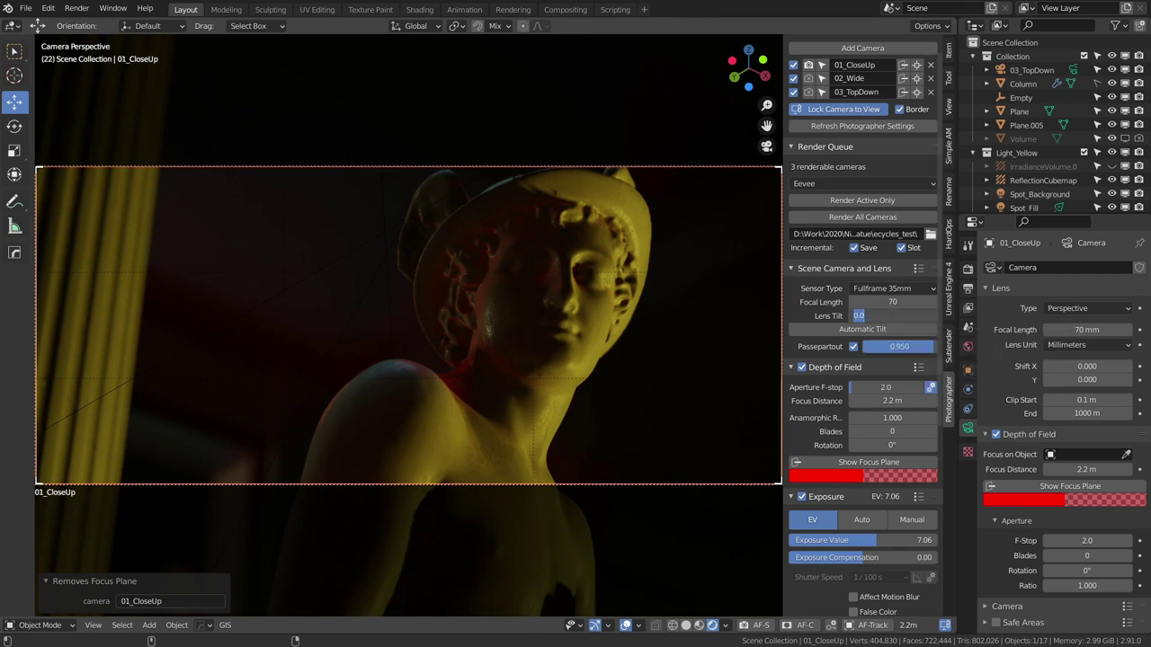
{"action": "type", "text": "-0.69"}
{"action": "key", "text": "Return"}
{"action": "left_click_drag", "start_coordinate": [886, 315], "coordinate": [811, 315]}
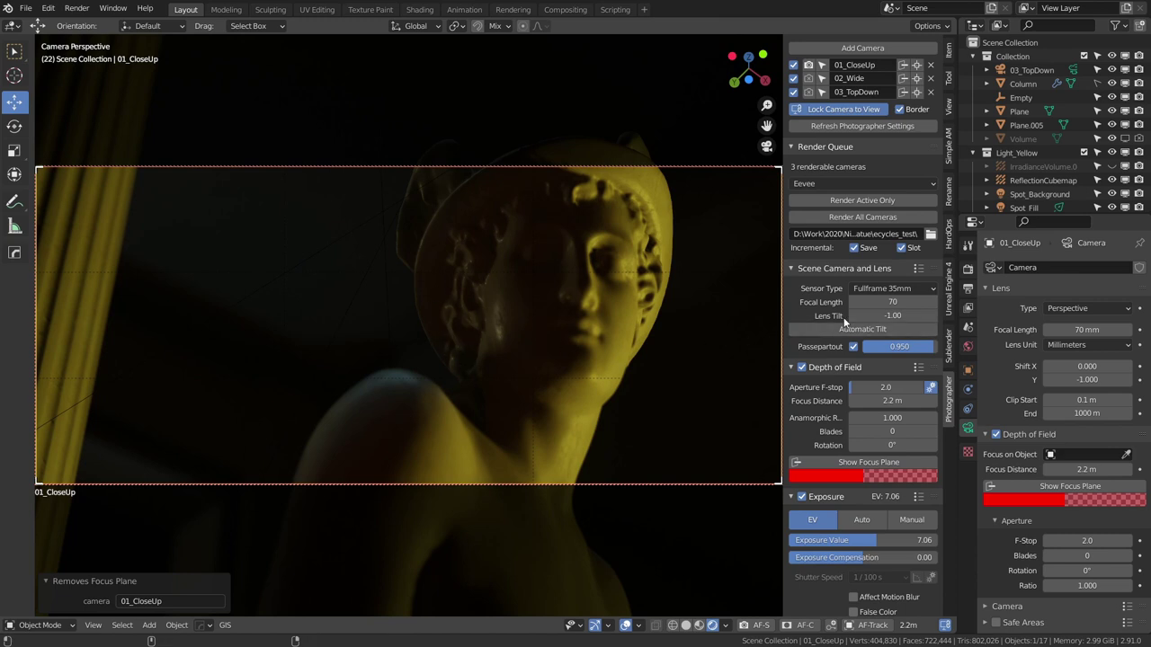
{"action": "left_click_drag", "start_coordinate": [892, 315], "coordinate": [1061, 316]}
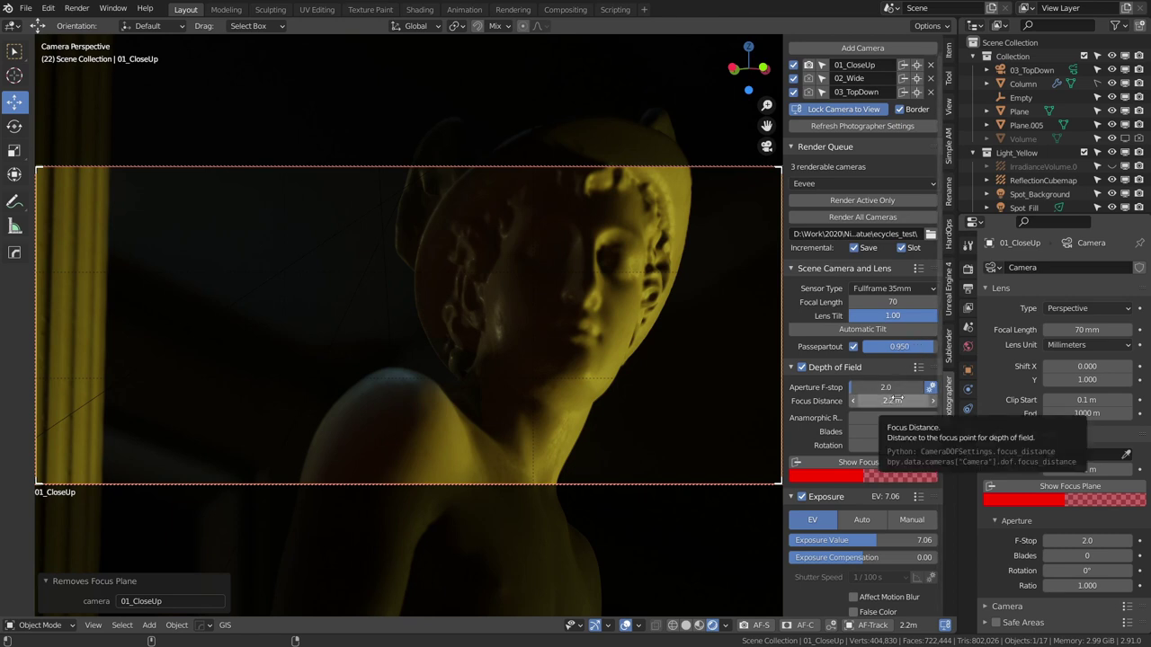
Step: Show the focus plane while tilting the lens, then undo and reset the tilt to 0.00
{"action": "left_click", "coordinate": [854, 465]}
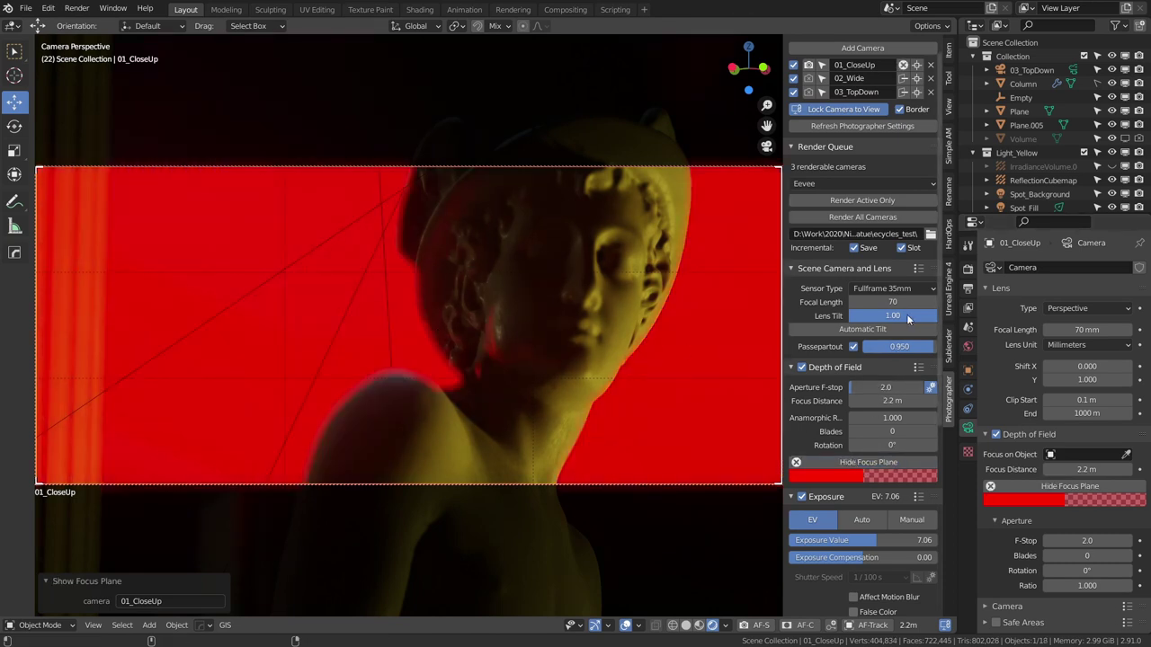
{"action": "left_click_drag", "start_coordinate": [913, 316], "coordinate": [877, 316]}
{"action": "key", "text": "ctrl+z"}
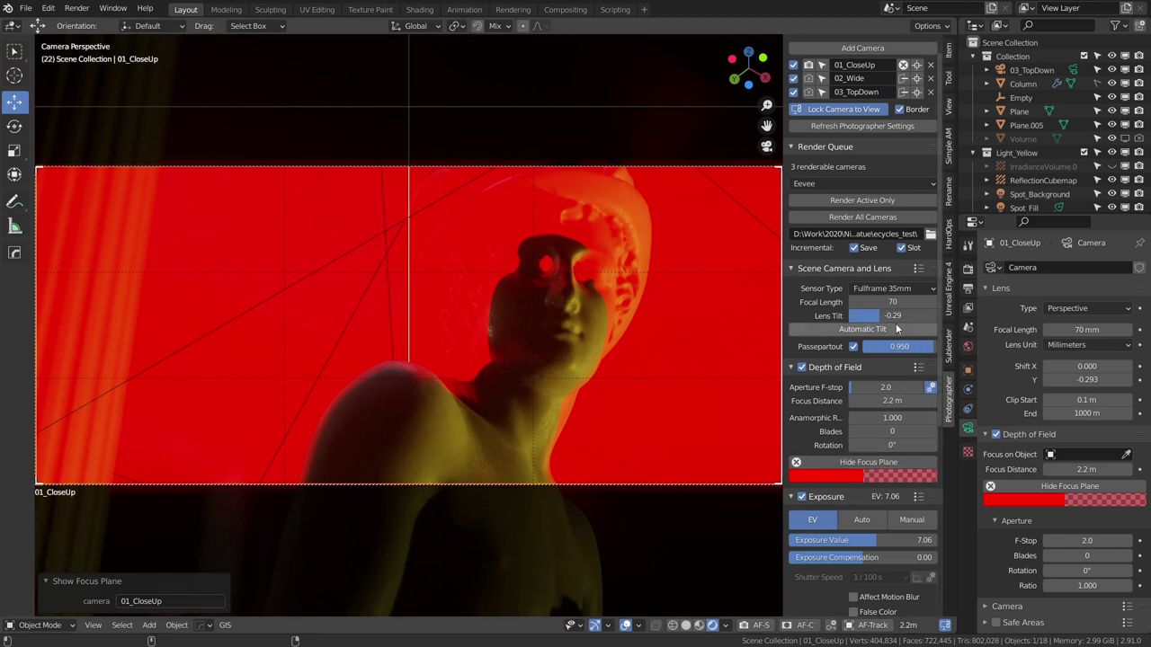
{"action": "key", "text": "BackSpace"}
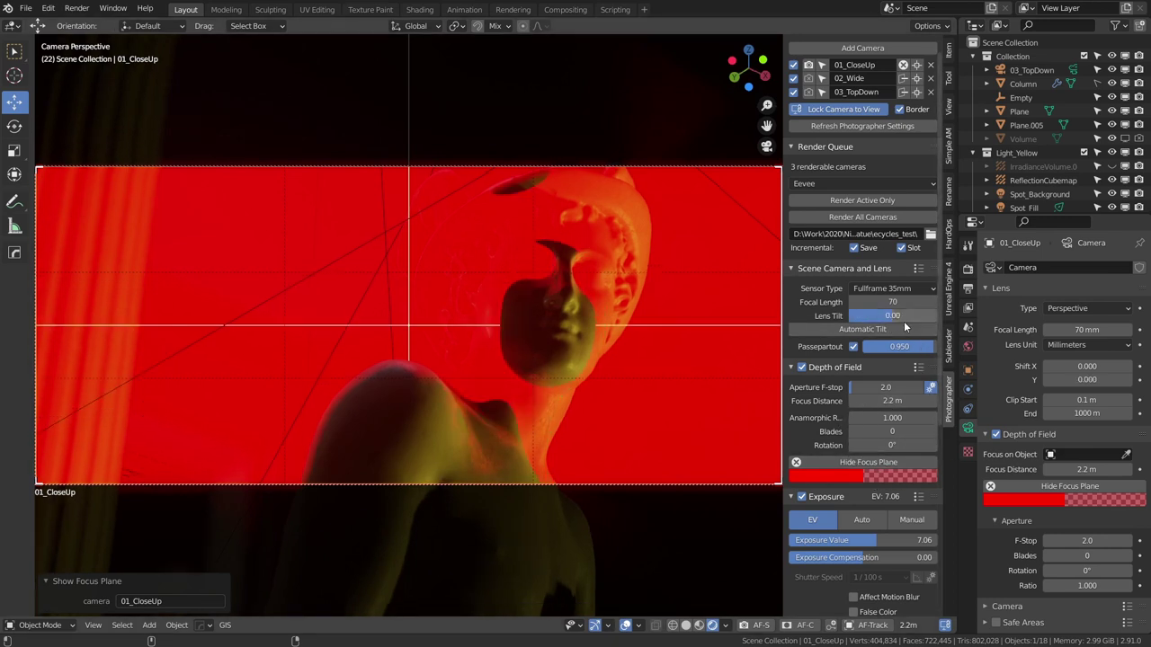
Step: Pick focus on the statue's head at 2.3 m, then back at 2.2 m, and orbit outside the camera
{"action": "scroll", "coordinate": [935, 329], "scroll_direction": "down", "scroll_amount": 5}
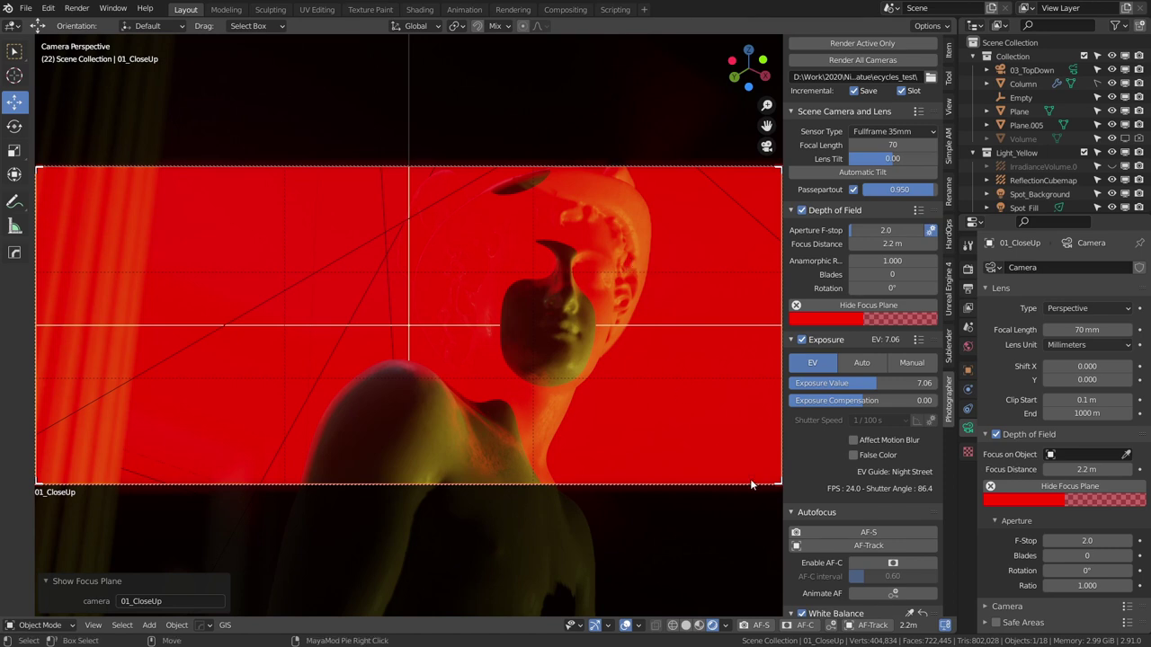
{"action": "left_click", "coordinate": [865, 534]}
{"action": "left_click", "coordinate": [865, 533]}
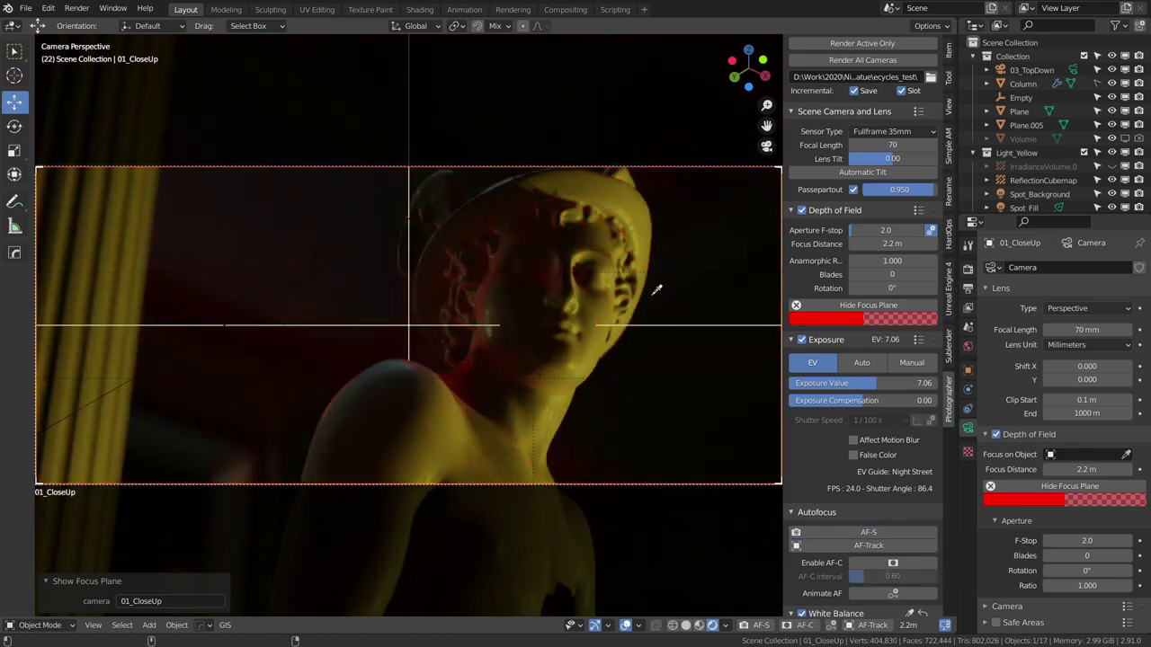
{"action": "left_click", "coordinate": [634, 259]}
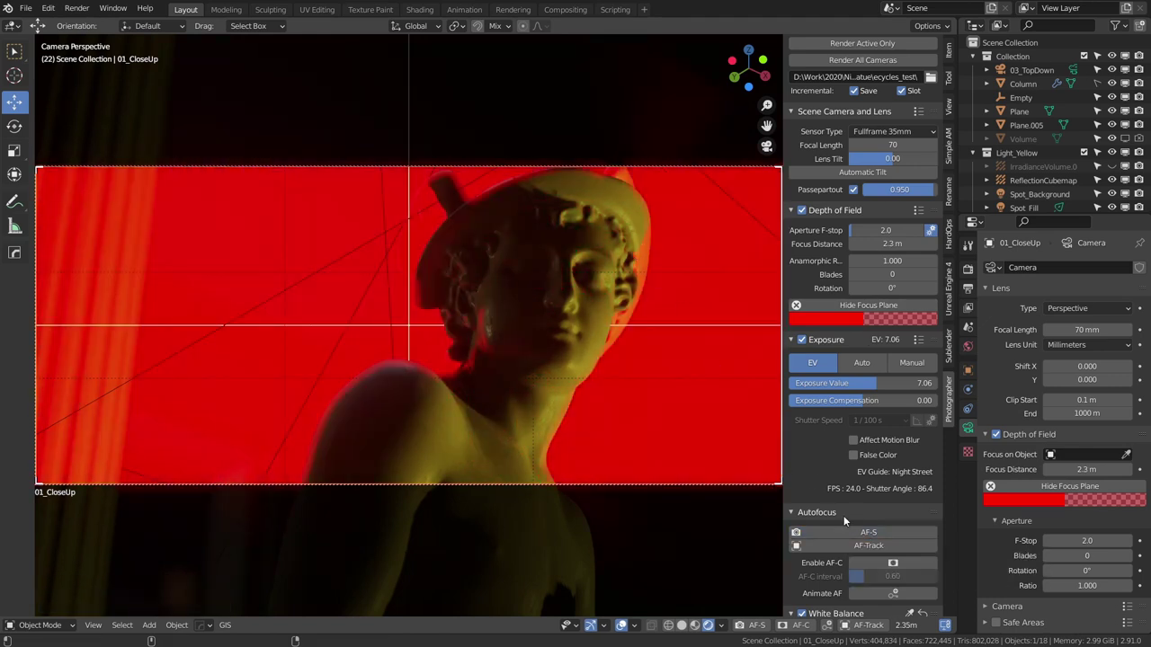
{"action": "left_click", "coordinate": [865, 533]}
{"action": "left_click", "coordinate": [561, 285]}
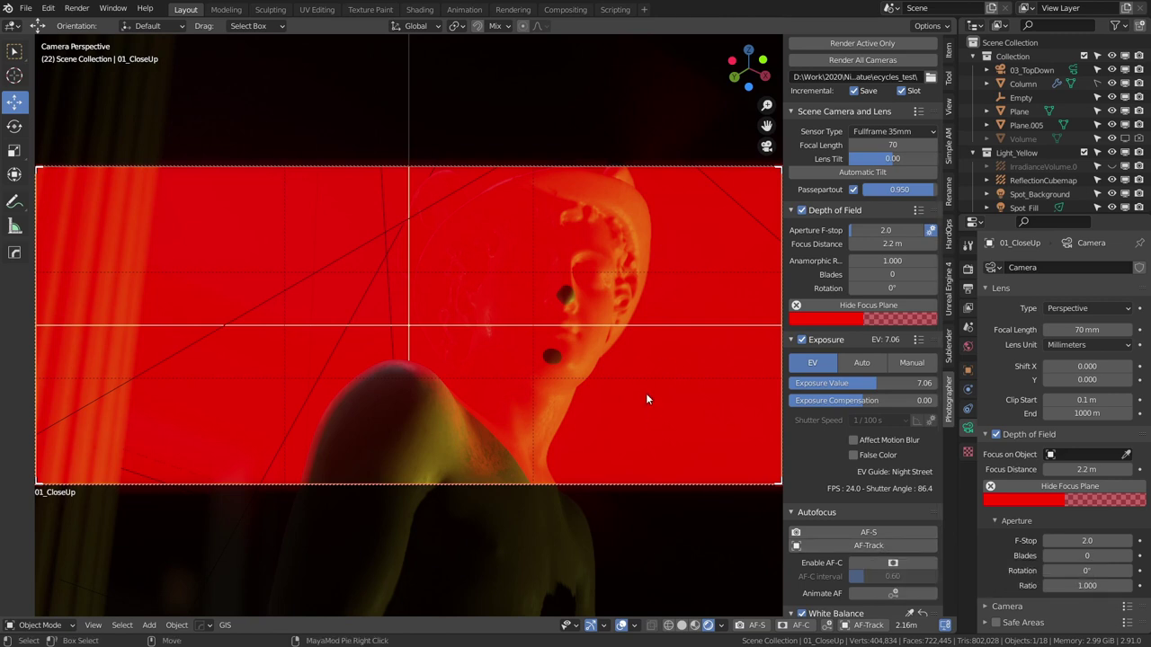
{"action": "key", "text": "KP_0"}
{"action": "middle_click_drag", "start_coordinate": [545, 301], "coordinate": [589, 311]}
Step: Focus 01_CloseUp on the statue at 2.1 m and turn on AF tracking
{"action": "scroll", "coordinate": [938, 430], "scroll_direction": "down", "scroll_amount": 3}
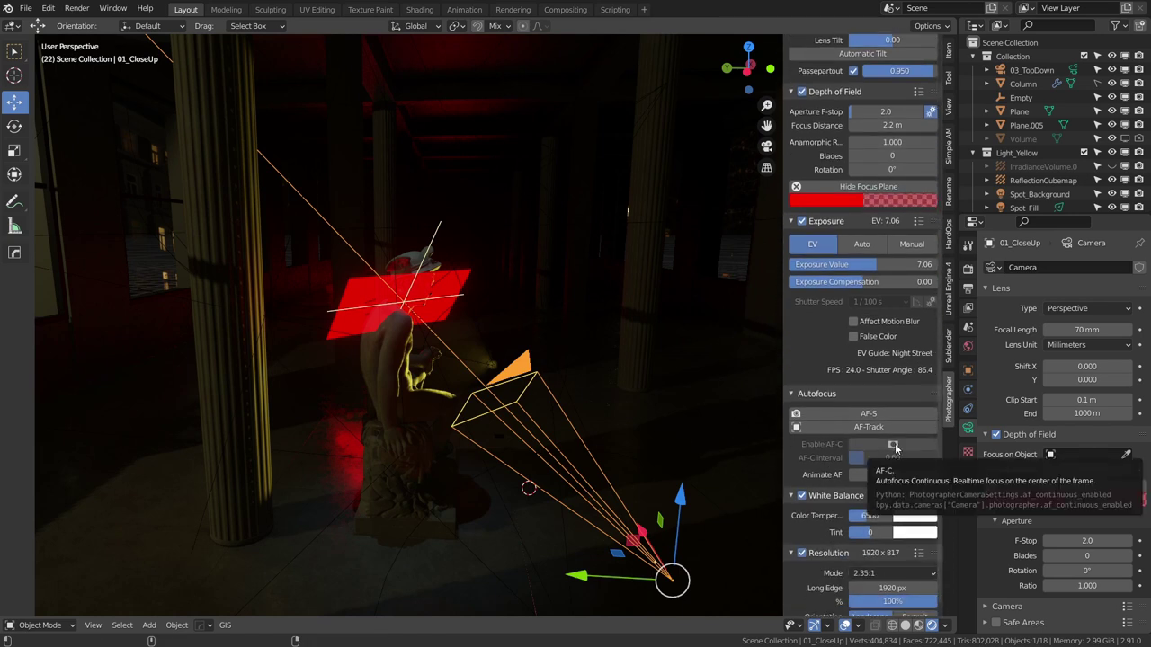
{"action": "left_click", "coordinate": [867, 414]}
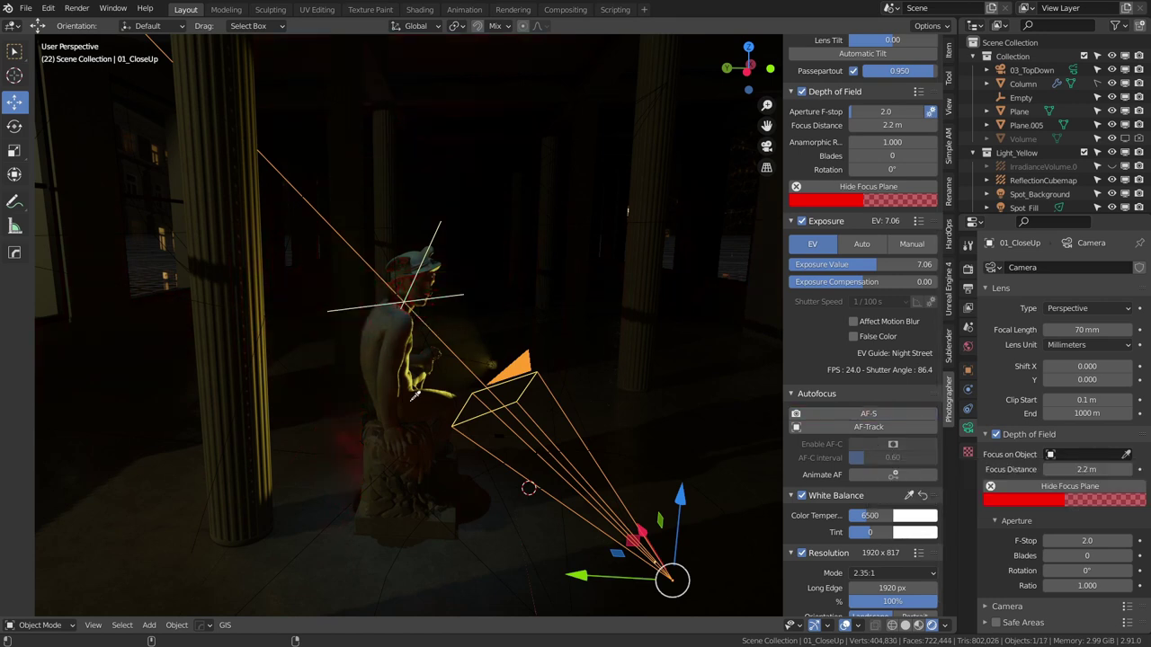
{"action": "left_click", "coordinate": [381, 337]}
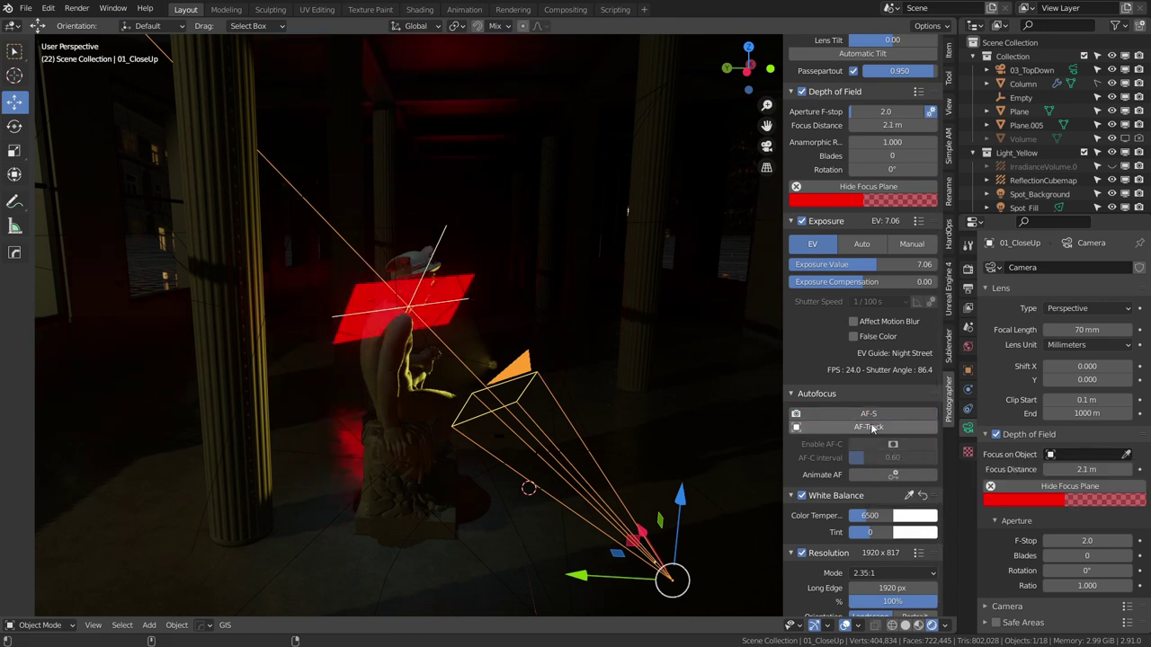
{"action": "left_click", "coordinate": [409, 313]}
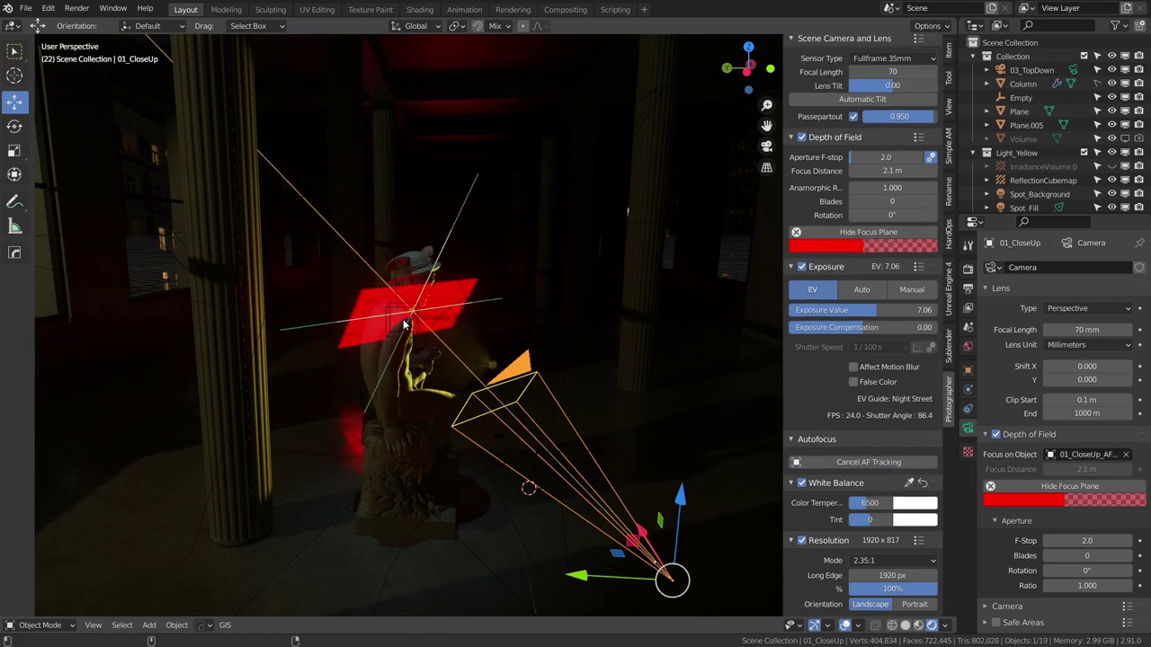
{"action": "middle_click_drag", "start_coordinate": [571, 345], "coordinate": [418, 324]}
{"action": "left_click", "coordinate": [401, 324]}
Step: Move the autofocus tracker empty along Y to shift the focus plane
{"action": "mouse_move", "coordinate": [531, 359]}
{"action": "middle_mouse_down"}
{"action": "mouse_move", "coordinate": [555, 364]}
{"action": "mouse_move", "coordinate": [539, 368]}
{"action": "middle_mouse_up"}
{"action": "key", "text": "g"}
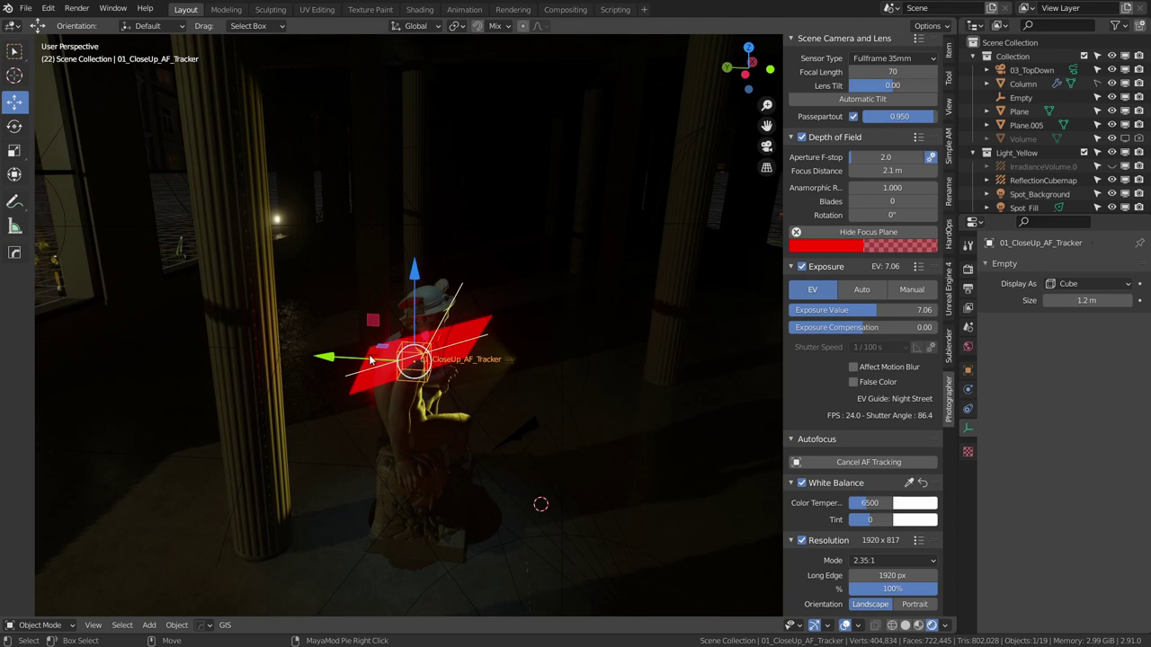
{"action": "key", "text": "y"}
{"action": "left_click", "coordinate": [328, 371]}
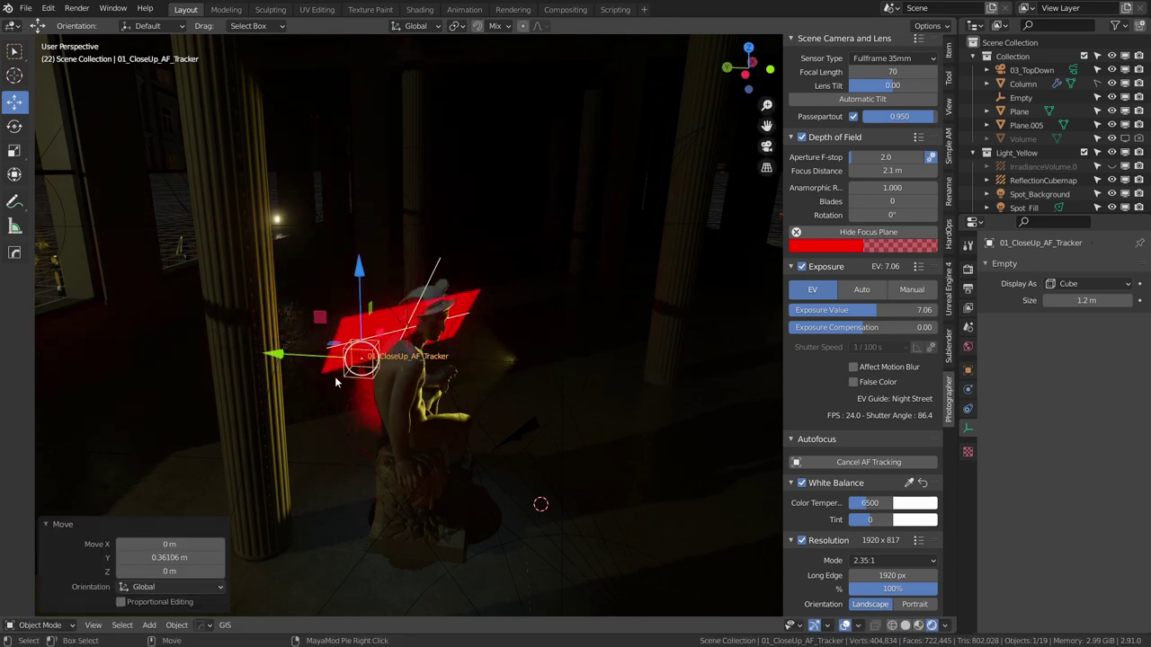
{"action": "middle_click_drag", "start_coordinate": [328, 371], "coordinate": [297, 383]}
{"action": "key", "text": "g"}
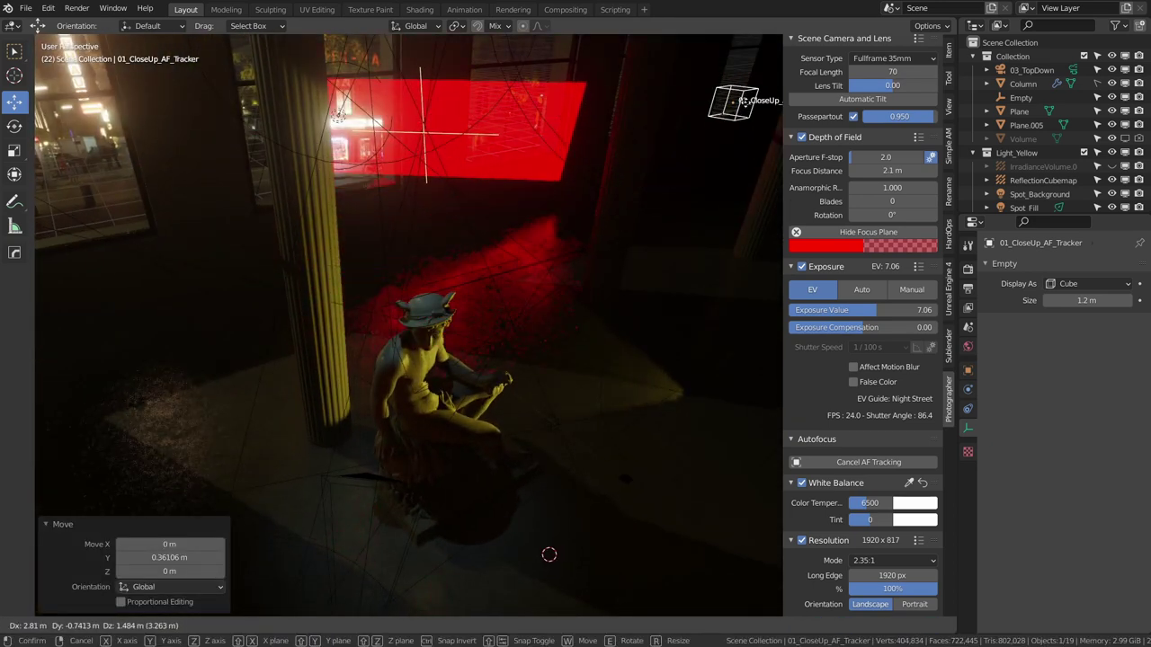
{"action": "left_click", "coordinate": [631, 342]}
{"action": "middle_click_drag", "start_coordinate": [631, 342], "coordinate": [683, 340]}
Step: Cancel AF tracking to remove the tracker empty and orbit around the statue
{"action": "left_click", "coordinate": [867, 462]}
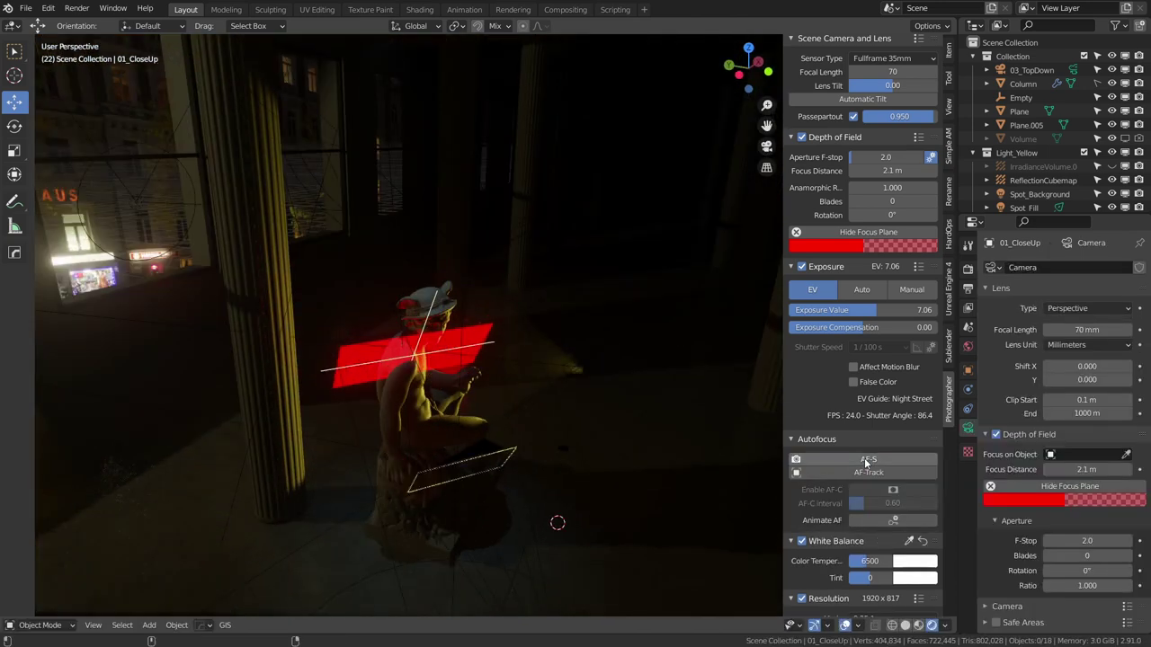
{"action": "middle_click_drag", "start_coordinate": [594, 305], "coordinate": [647, 305]}
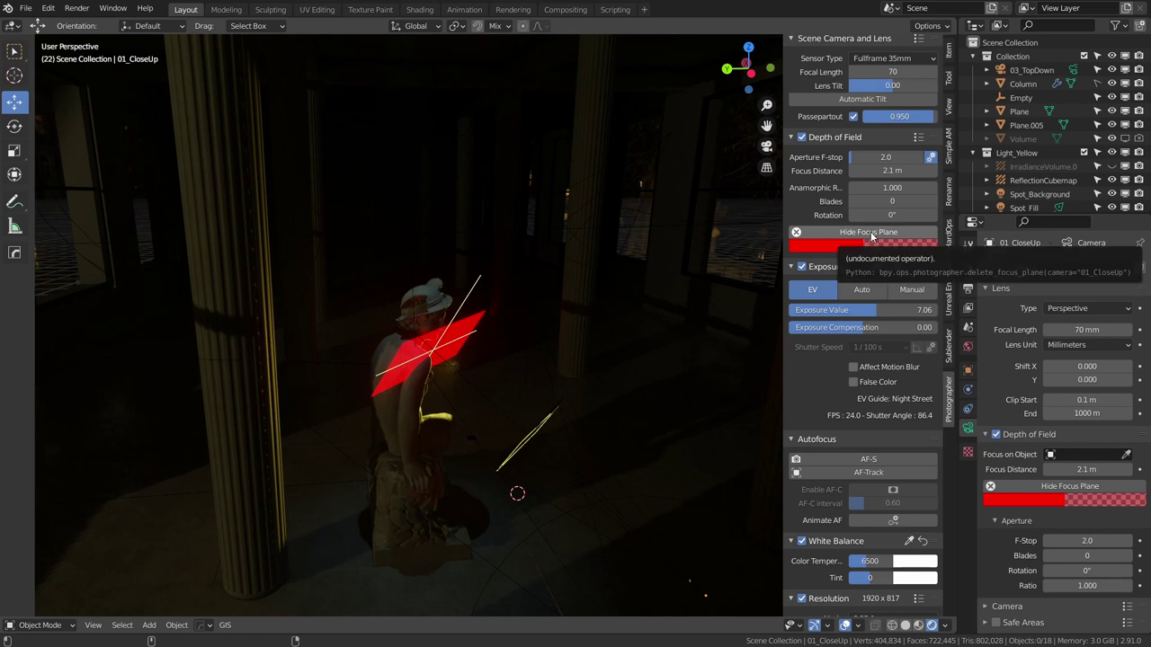
{"action": "middle_click_drag", "start_coordinate": [674, 220], "coordinate": [527, 334]}
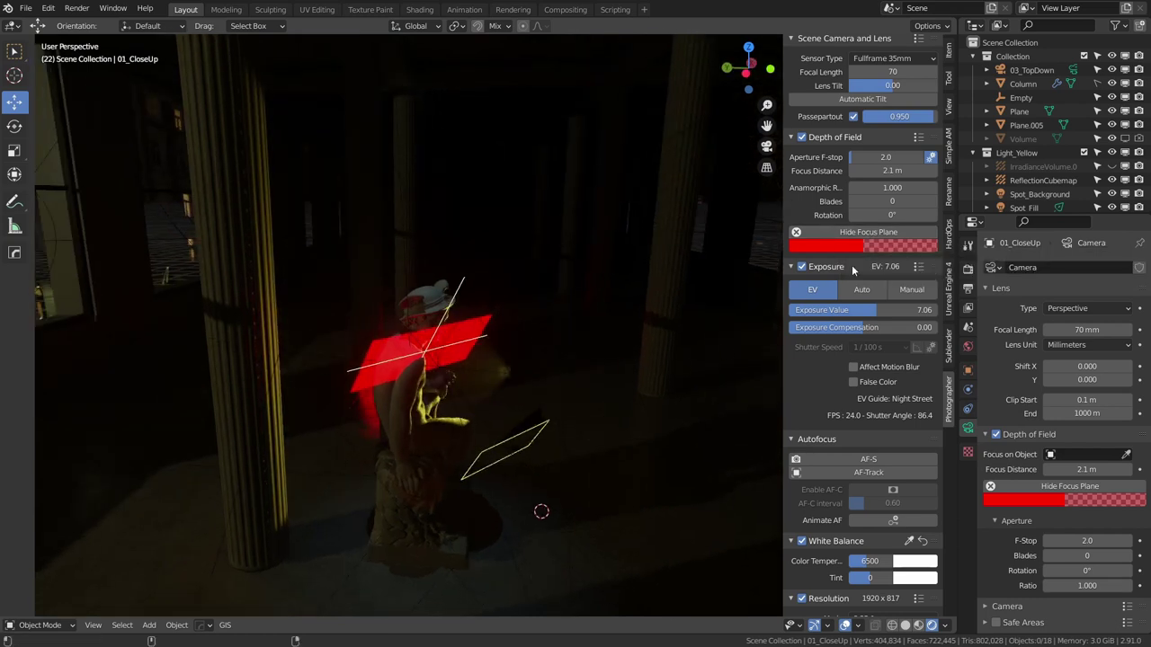
{"action": "middle_click_drag", "start_coordinate": [658, 314], "coordinate": [582, 286]}
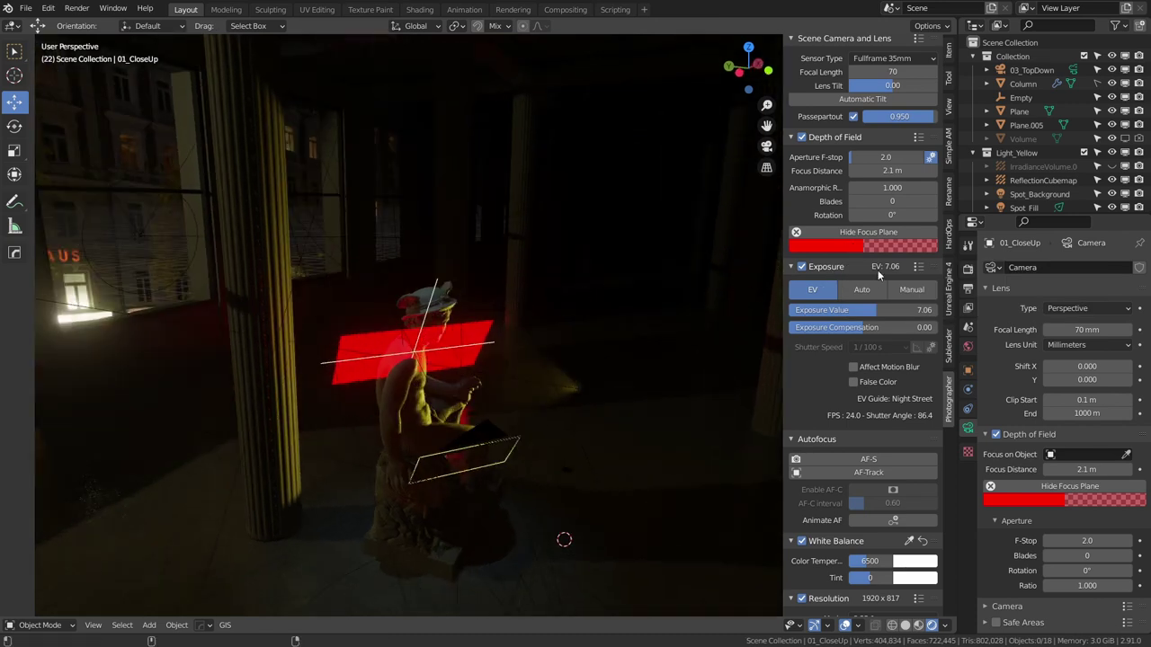
Step: Look through 02_Wide, enable its depth of field and show its focus plane
{"action": "scroll", "coordinate": [878, 278], "scroll_direction": "up", "scroll_amount": 7}
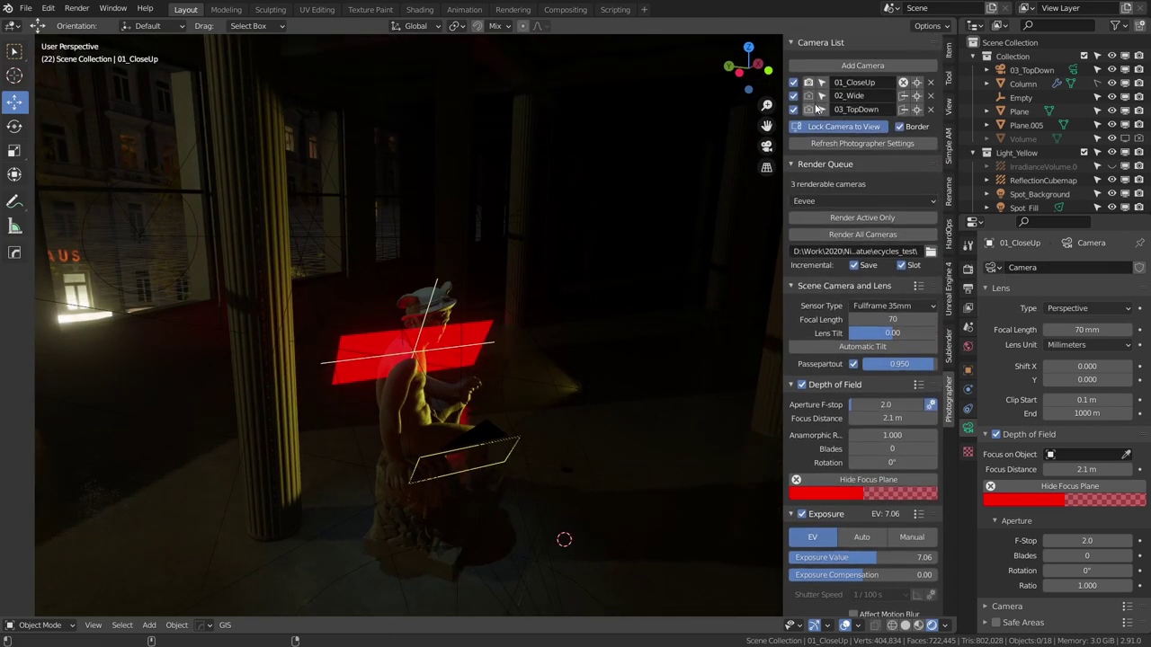
{"action": "left_click", "coordinate": [808, 95]}
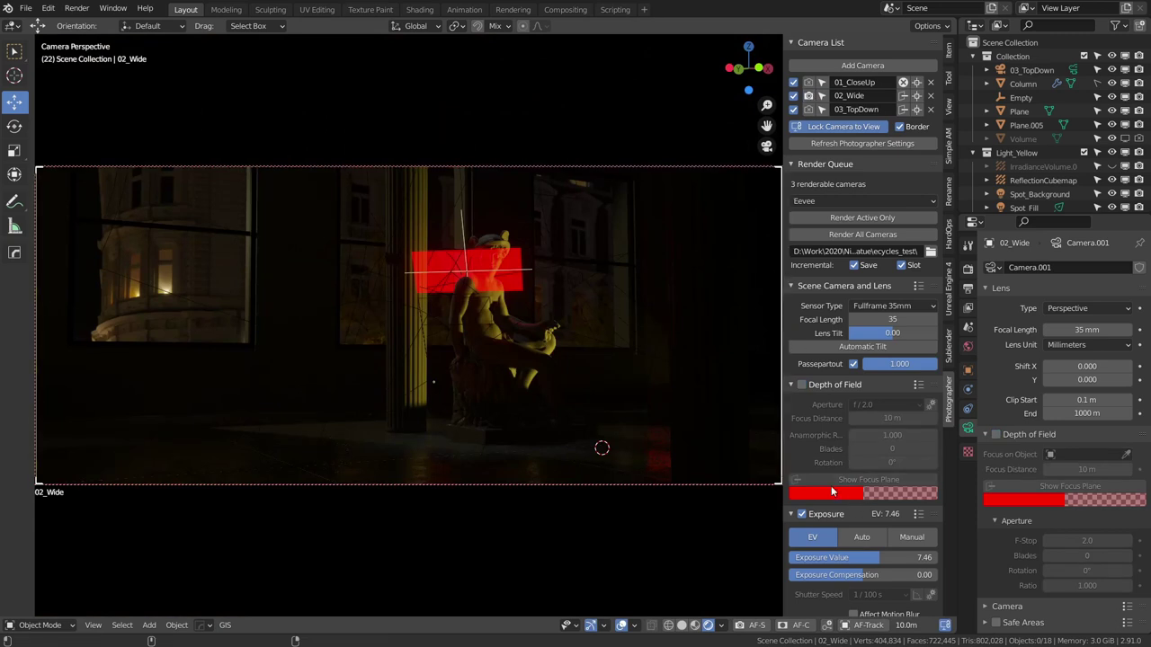
{"action": "left_click", "coordinate": [801, 385]}
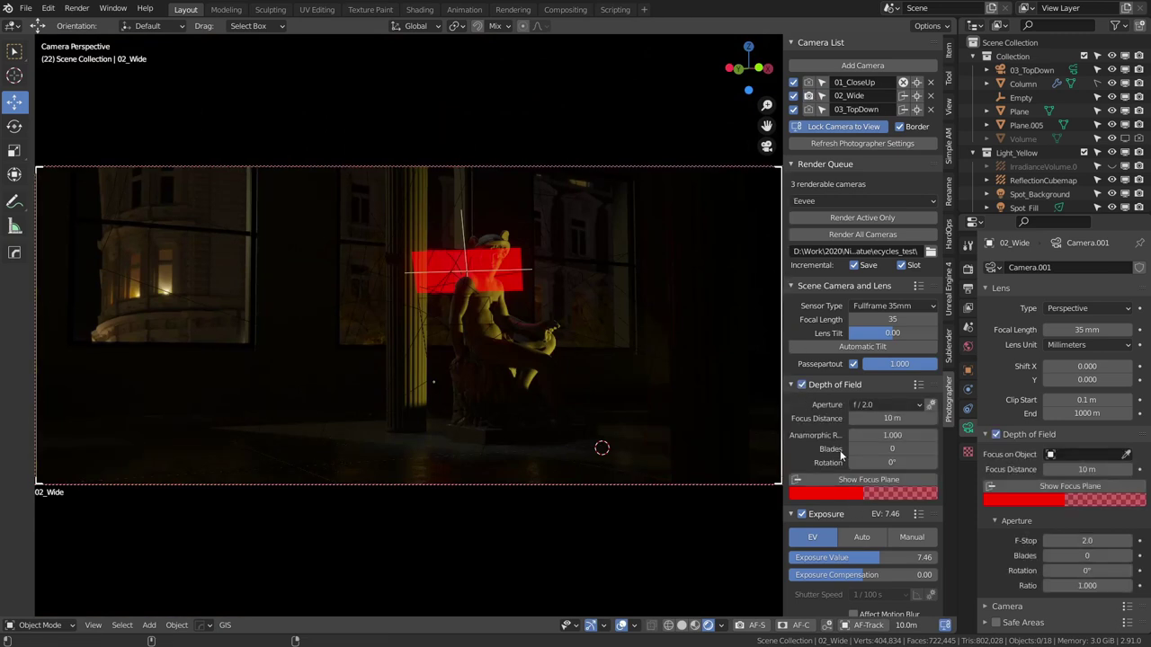
{"action": "left_click", "coordinate": [851, 480]}
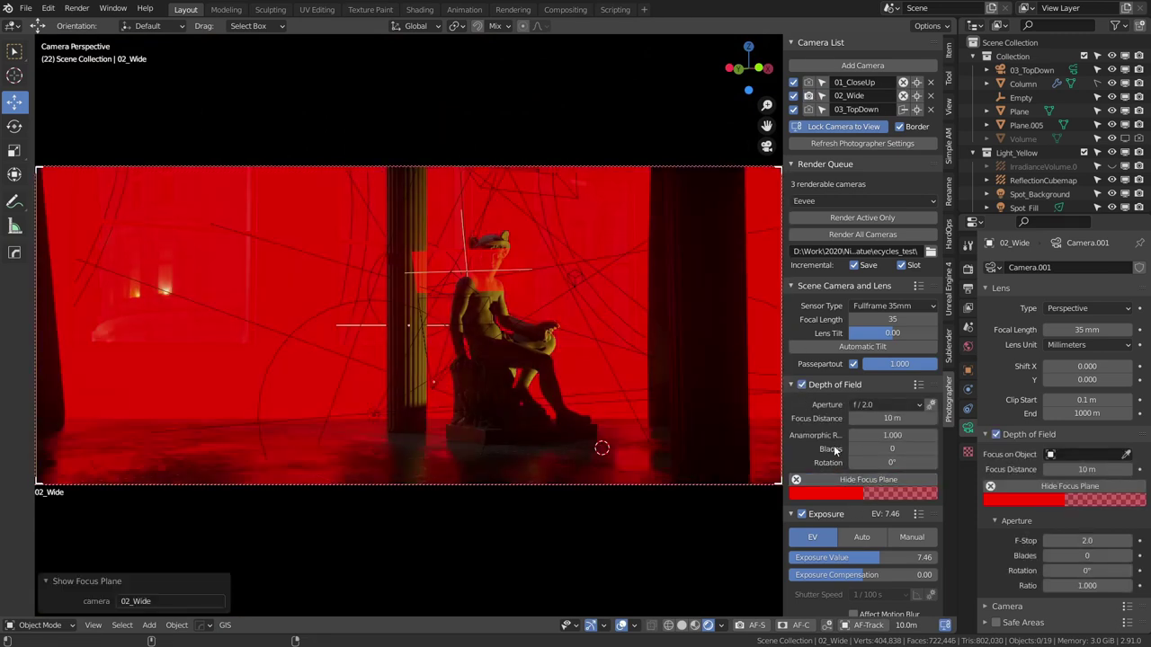
Step: Recolour the 02_Wide focus plane to a dimmed green
{"action": "left_click", "coordinate": [849, 490]}
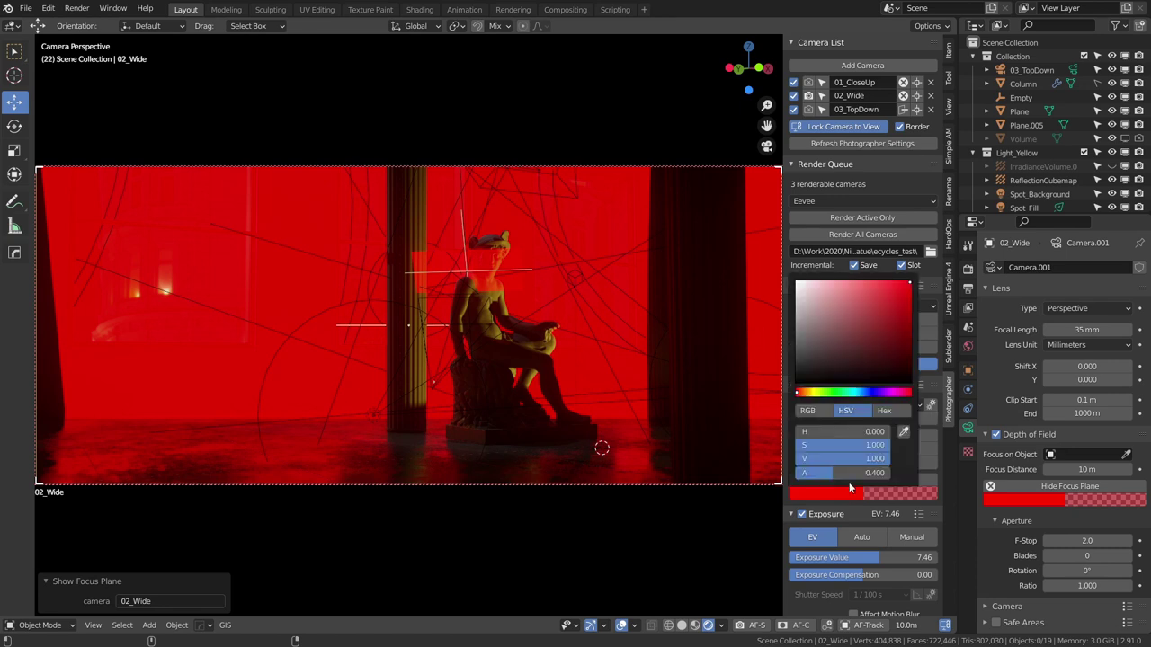
{"action": "left_click", "coordinate": [845, 393]}
{"action": "left_click_drag", "start_coordinate": [854, 335], "coordinate": [843, 352]}
{"action": "left_click", "coordinate": [595, 325]}
{"action": "middle_click_drag", "start_coordinate": [595, 325], "coordinate": [362, 261]}
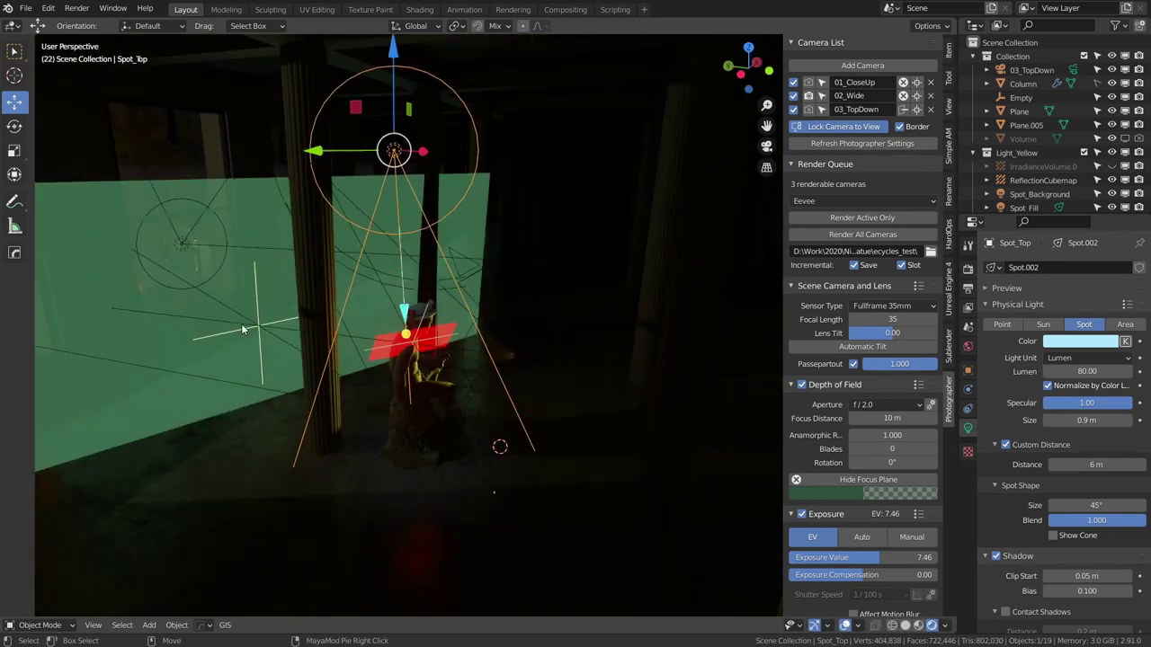
Step: Hide the 02_Wide focus plane and show the close-up camera's red plane instead
{"action": "middle_click_drag", "start_coordinate": [243, 330], "coordinate": [315, 334]}
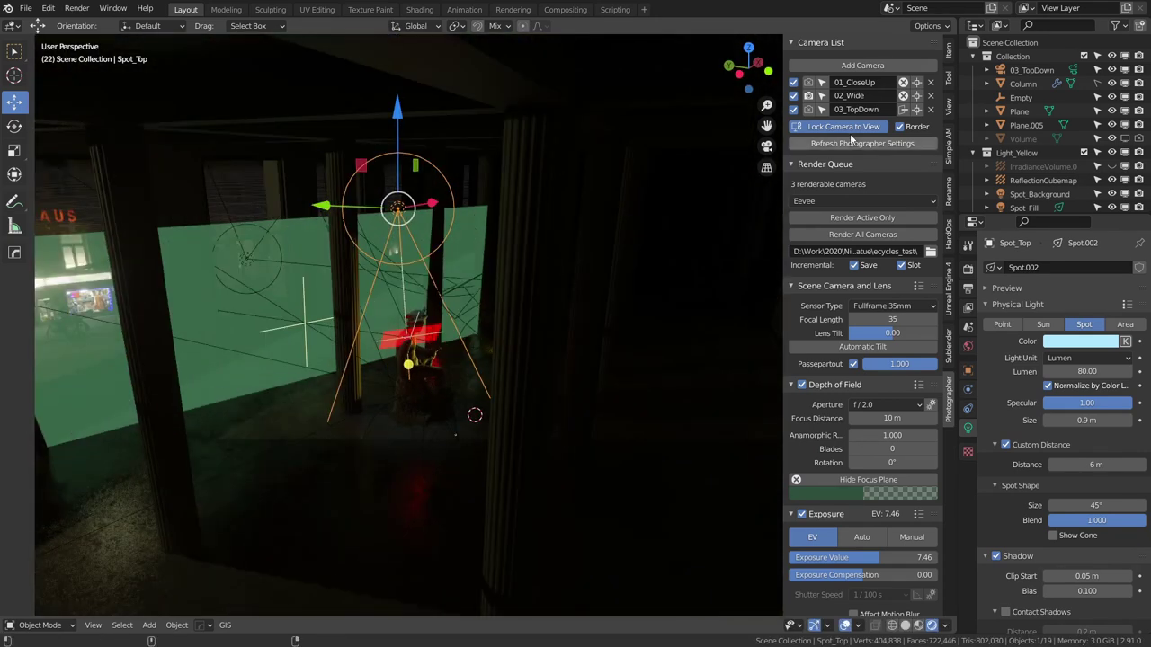
{"action": "middle_click_drag", "start_coordinate": [527, 234], "coordinate": [612, 233]}
{"action": "left_click", "coordinate": [903, 95]}
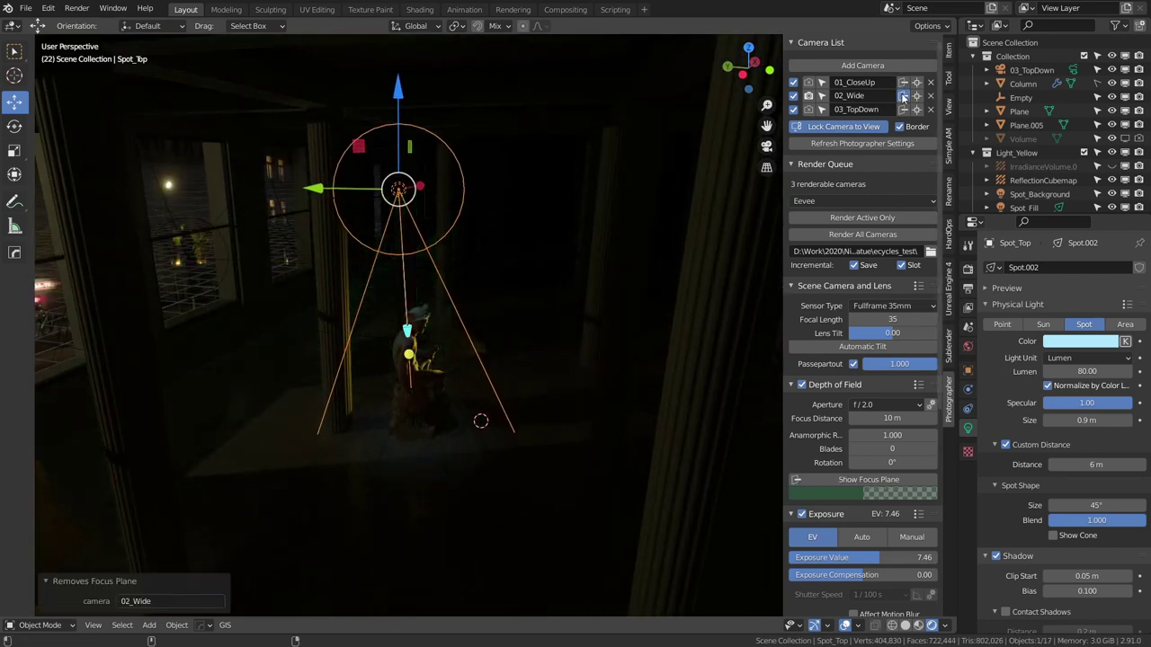
{"action": "left_click", "coordinate": [903, 82]}
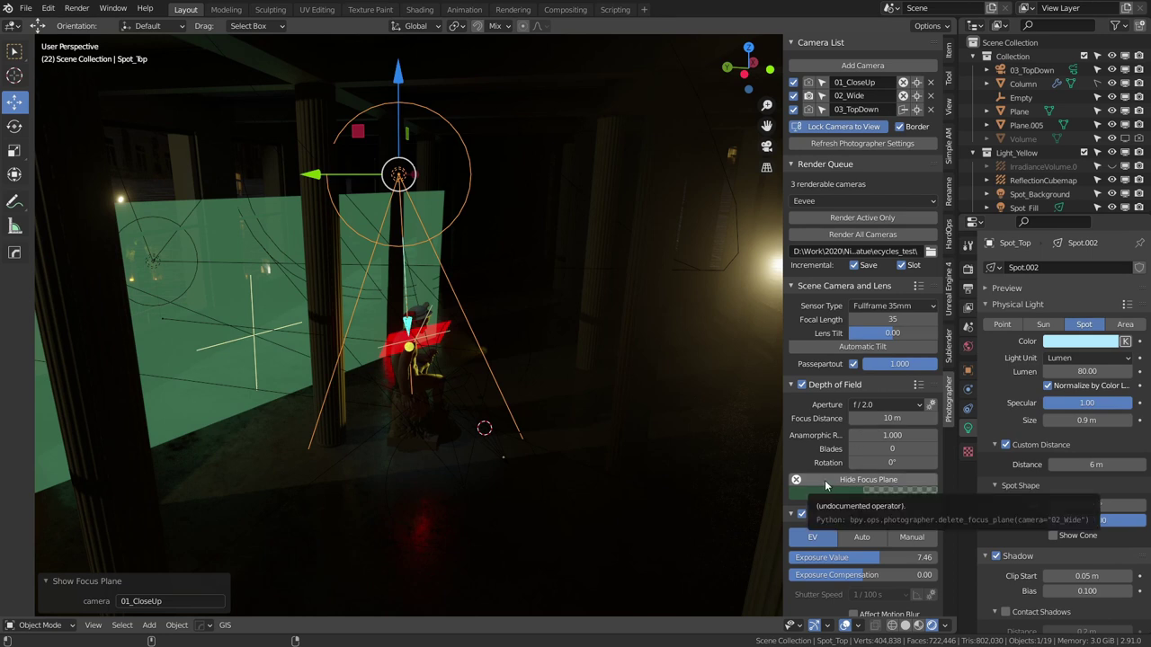
Step: Move closer to the statue and light, then show 02_Wide's green focus plane
{"action": "middle_click_drag", "start_coordinate": [582, 332], "coordinate": [682, 273]}
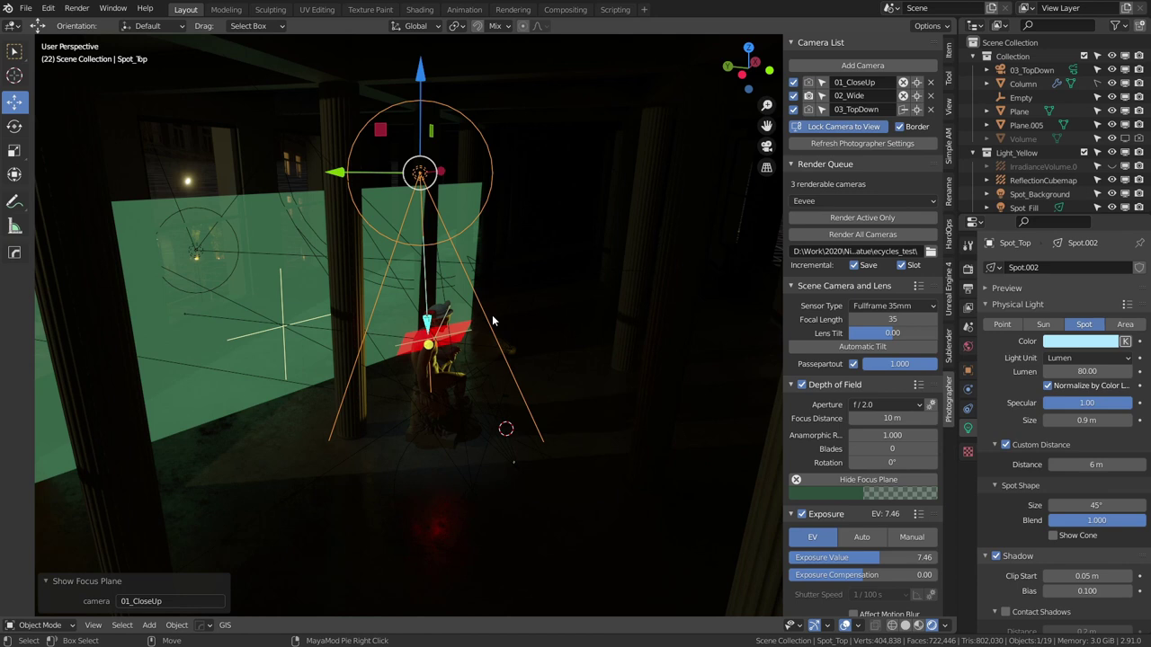
{"action": "middle_click_drag", "start_coordinate": [552, 334], "coordinate": [900, 123]}
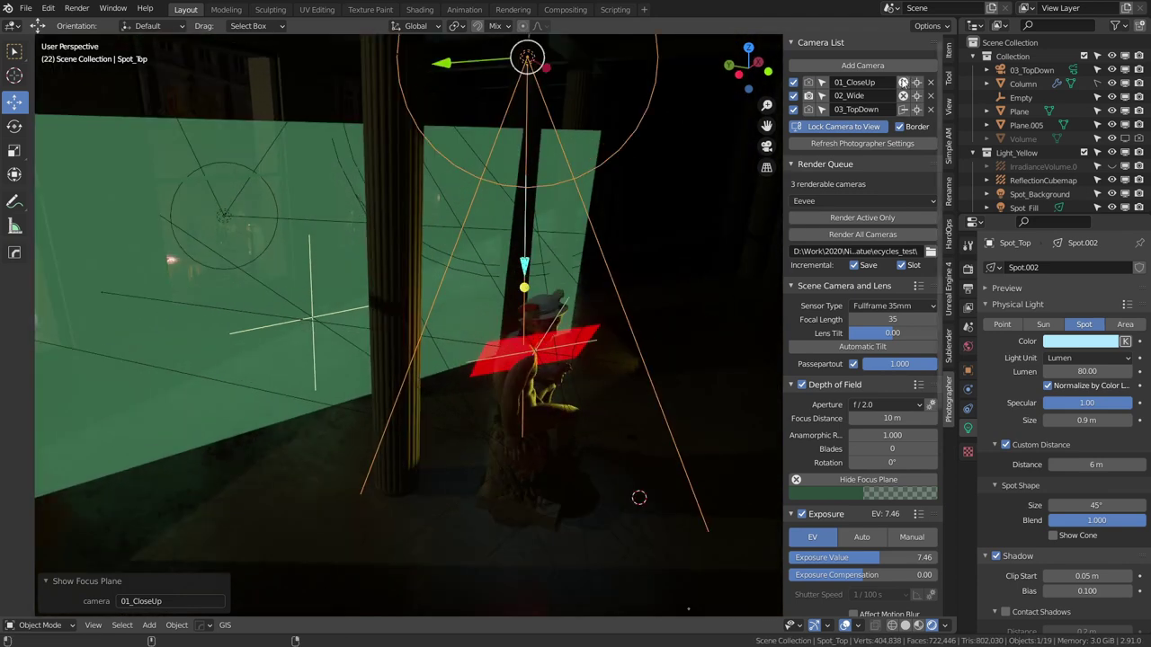
{"action": "left_click", "coordinate": [903, 95]}
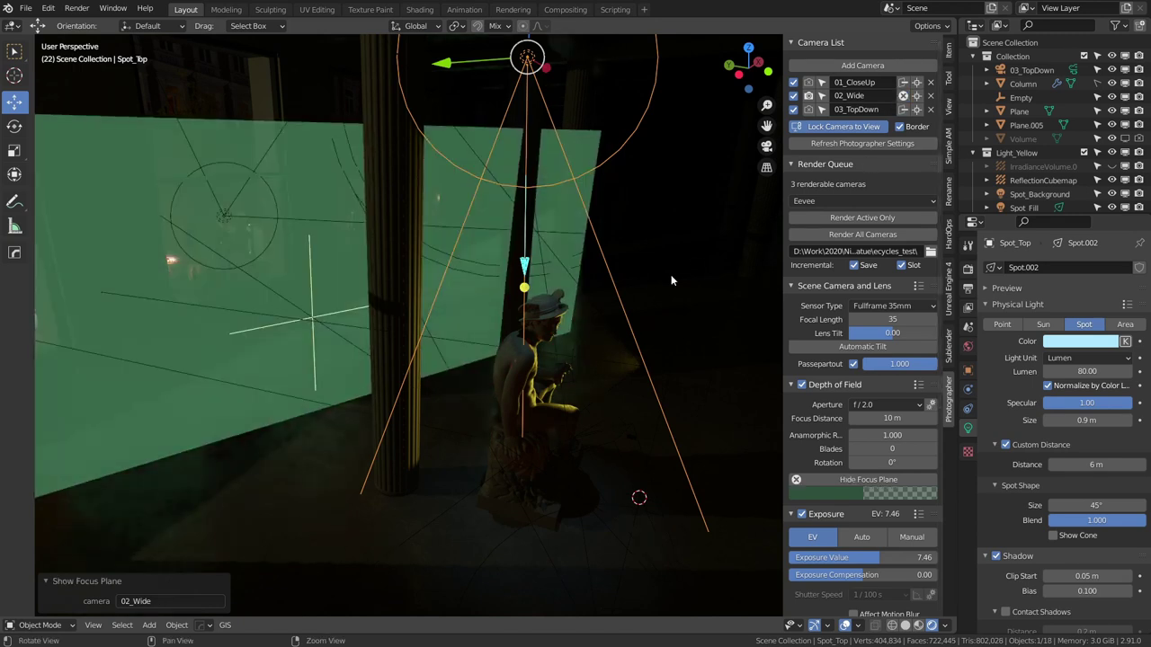
Step: Drag the 02_Wide focus gizmo to 8.6 m and also show 01_CloseUp's focus plane
{"action": "left_click", "coordinate": [367, 320]}
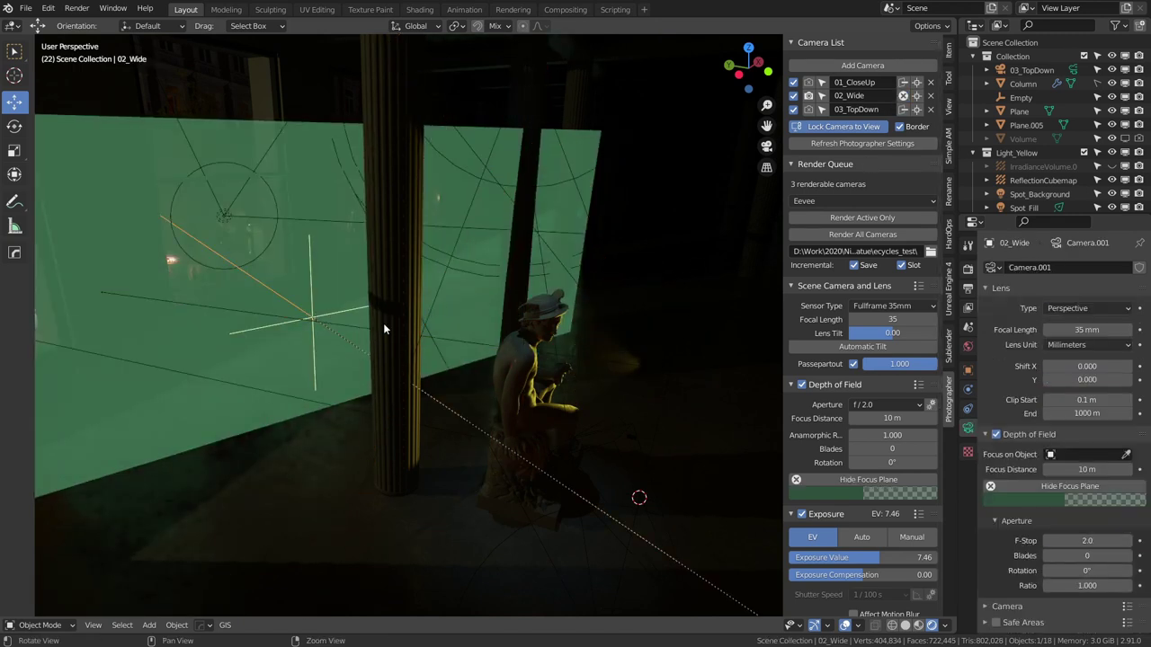
{"action": "left_click_drag", "start_coordinate": [314, 309], "coordinate": [506, 340]}
{"action": "left_click", "coordinate": [903, 81]}
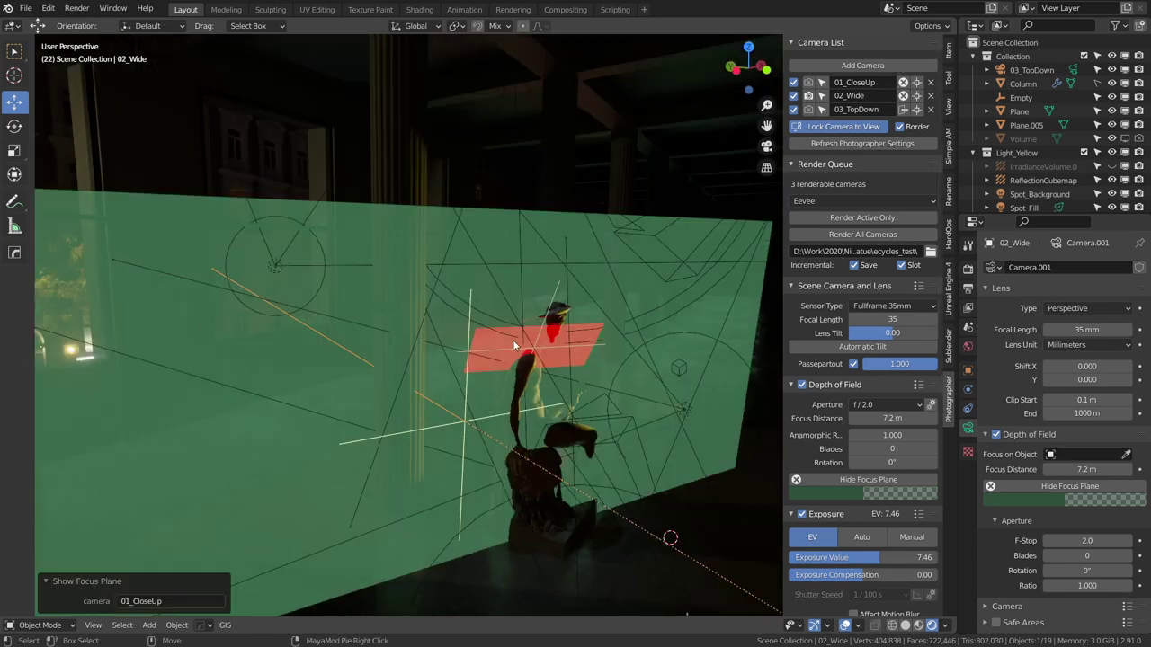
{"action": "middle_click_drag", "start_coordinate": [595, 286], "coordinate": [577, 290]}
Step: Through the 02_Wide camera, pick focus on the statue, then undo it back to 10 m
{"action": "key", "text": "KP_0"}
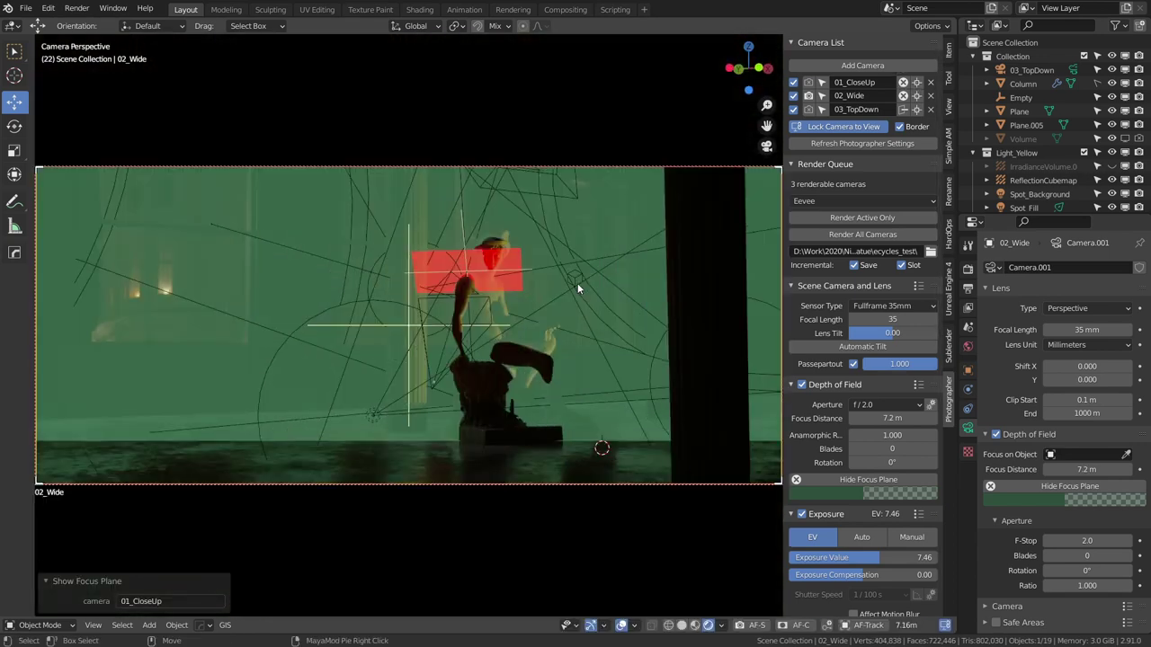
{"action": "left_click", "coordinate": [916, 96]}
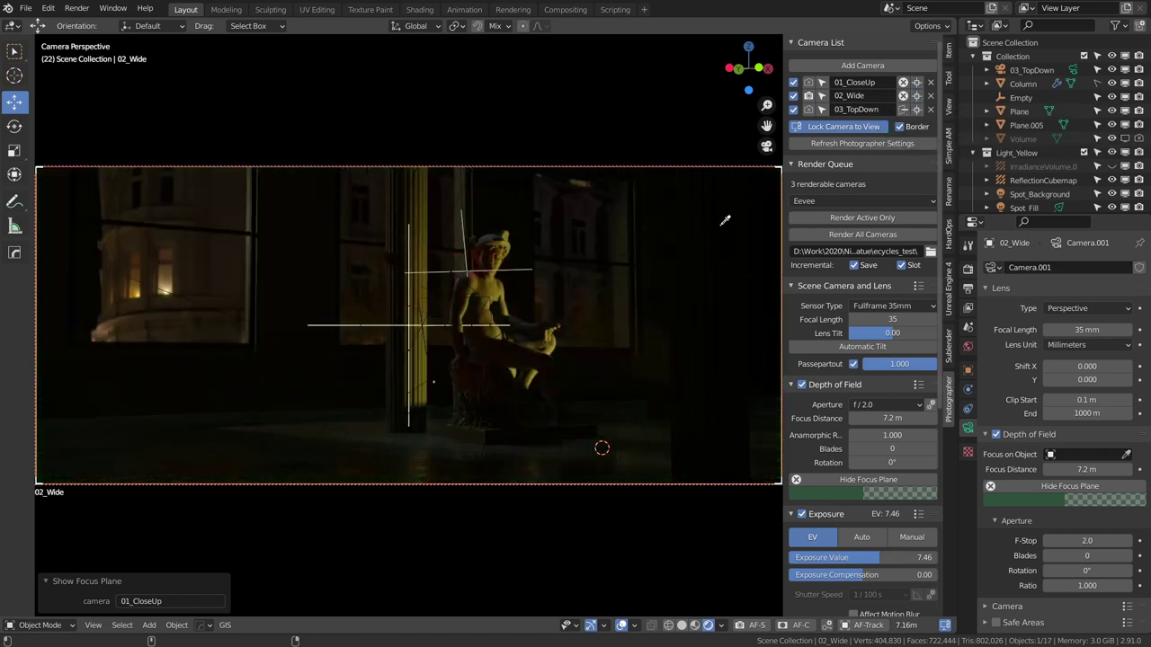
{"action": "left_click", "coordinate": [495, 243]}
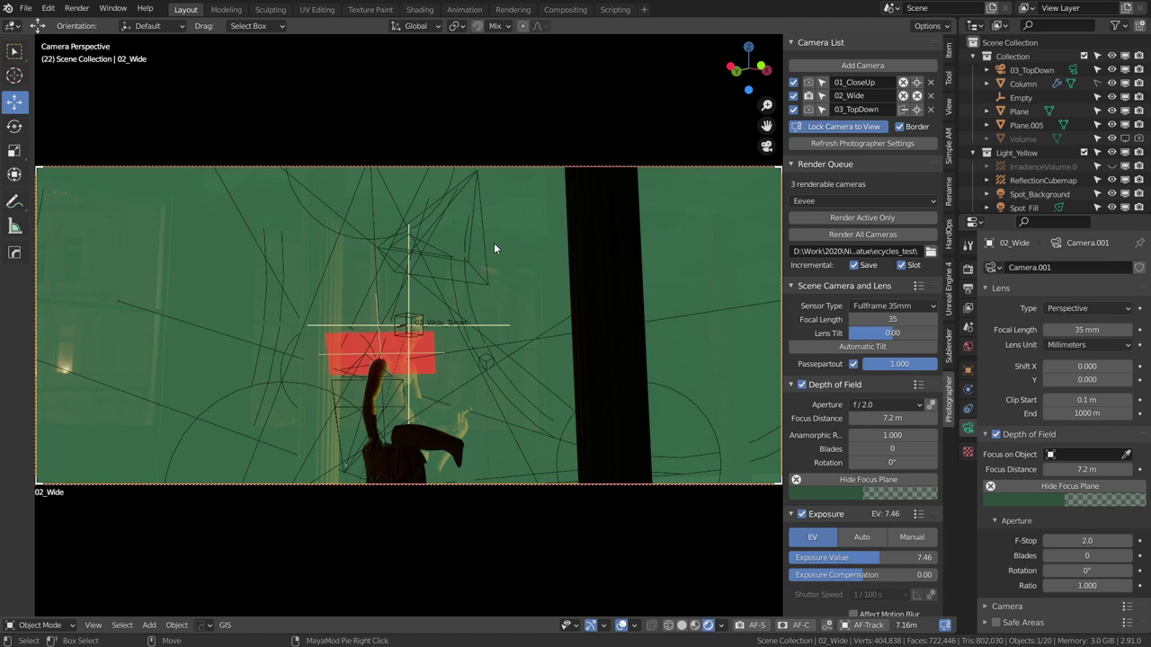
{"action": "key", "text": "ctrl+z"}
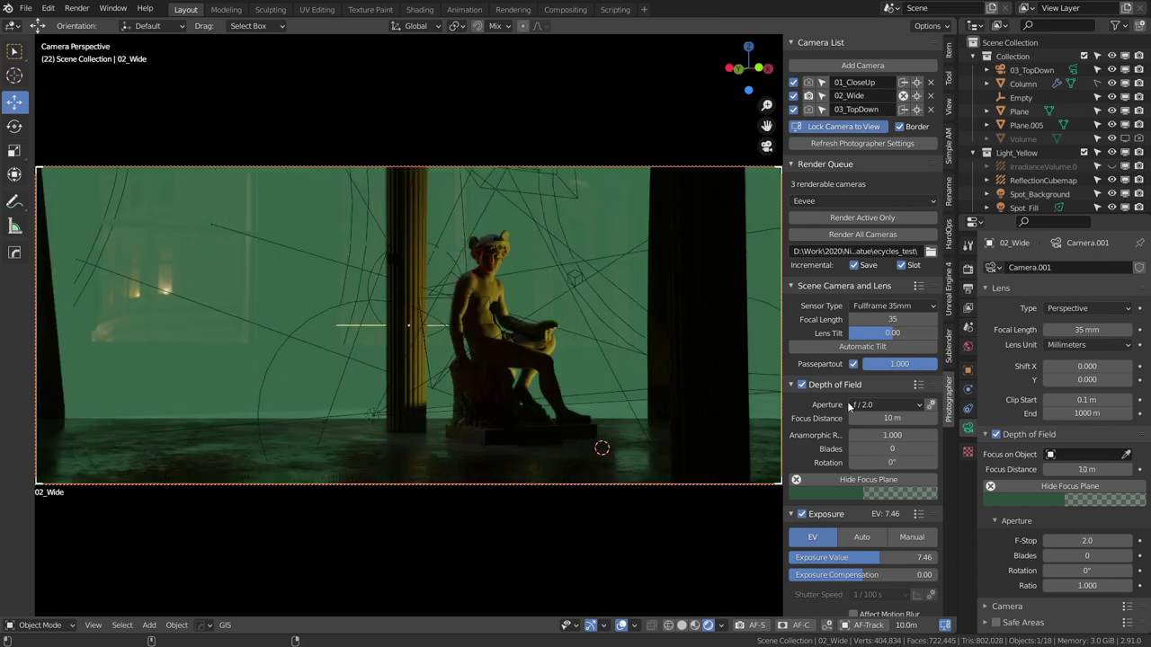
Step: Hide the 02_Wide focus plane and review the Exposure, Autofocus and White Balance sections
{"action": "scroll", "coordinate": [852, 385], "scroll_direction": "down", "scroll_amount": 2}
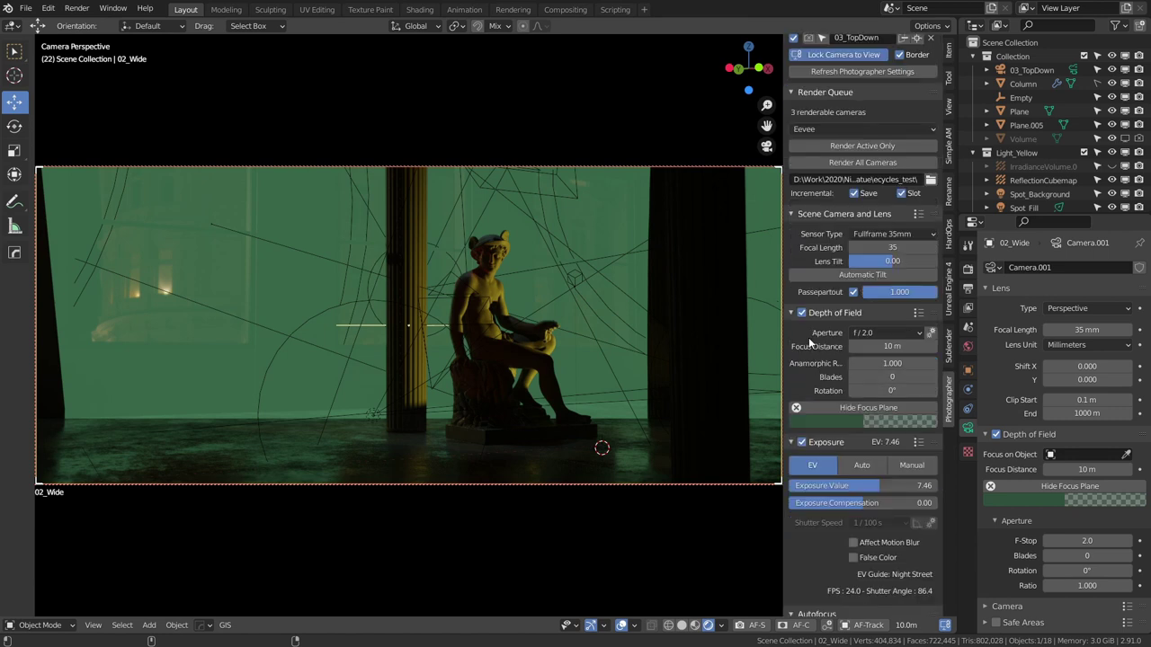
{"action": "left_click", "coordinate": [831, 408]}
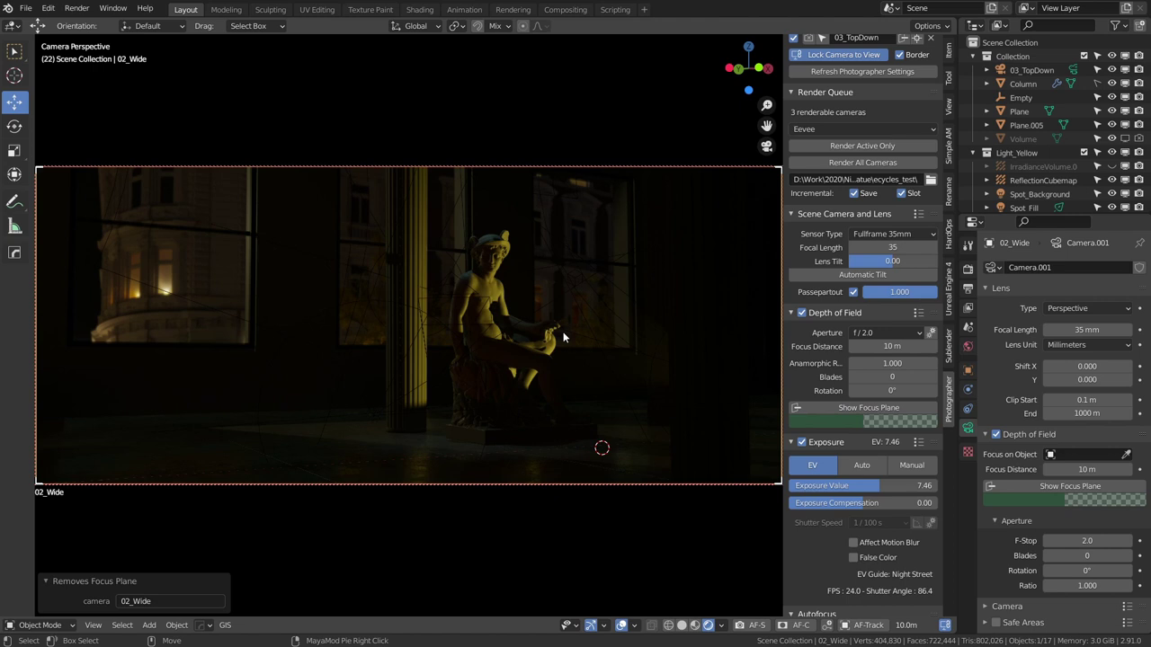
{"action": "scroll", "coordinate": [864, 360], "scroll_direction": "down", "scroll_amount": 7}
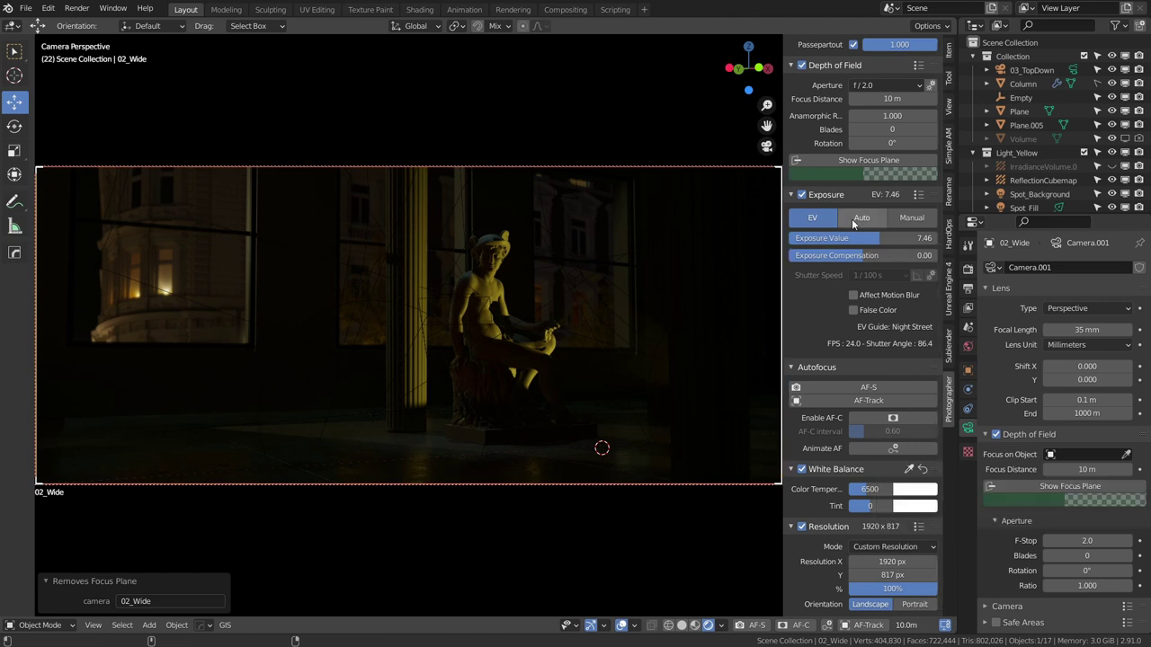
{"action": "scroll", "coordinate": [855, 229], "scroll_direction": "up", "scroll_amount": 1}
{"action": "scroll", "coordinate": [855, 228], "scroll_direction": "up", "scroll_amount": 10}
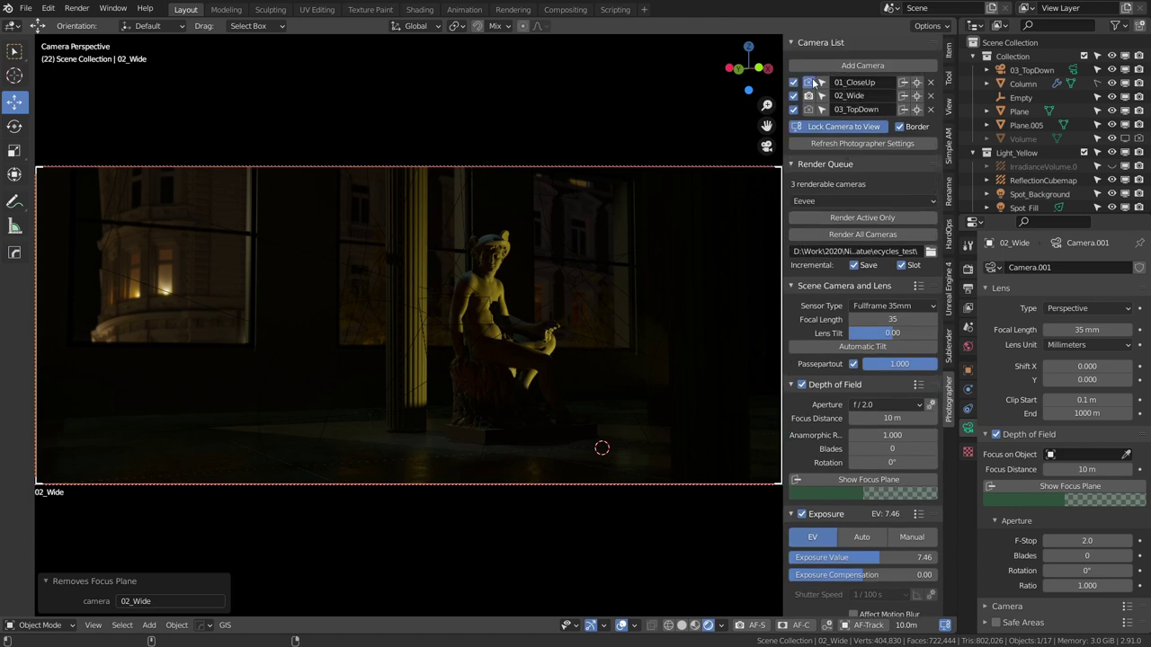
Step: Make 01_CloseUp the active camera and AF-S autofocus it on the statue's face at 2.2 m
{"action": "left_click", "coordinate": [811, 82]}
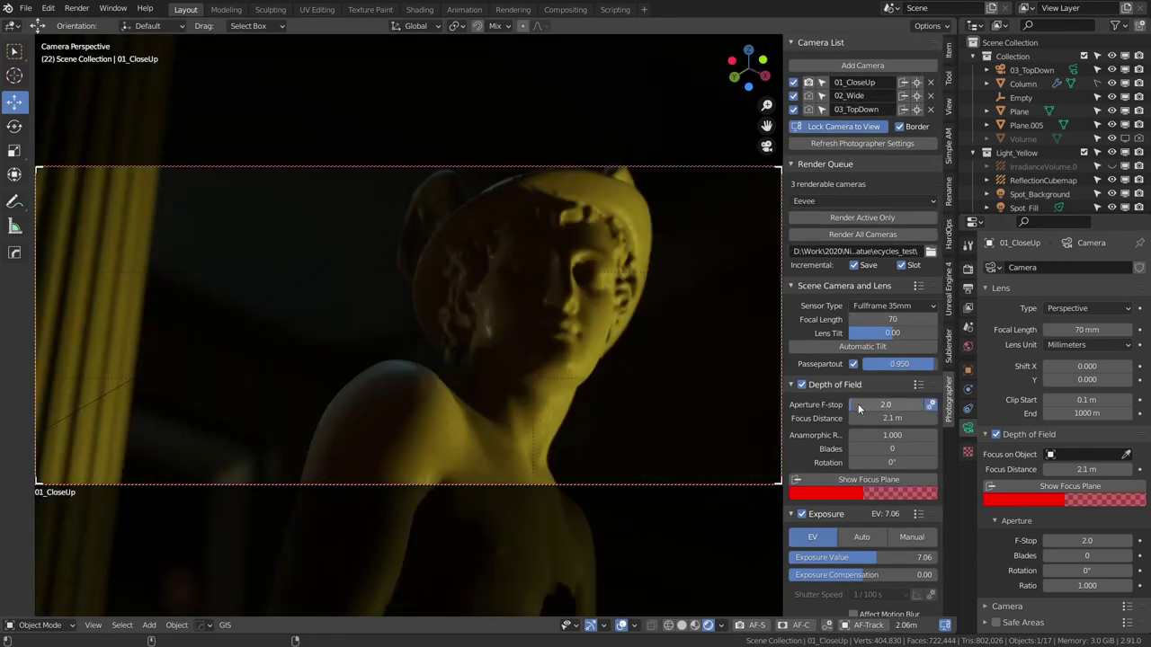
{"action": "scroll", "coordinate": [881, 540], "scroll_direction": "down", "scroll_amount": 5}
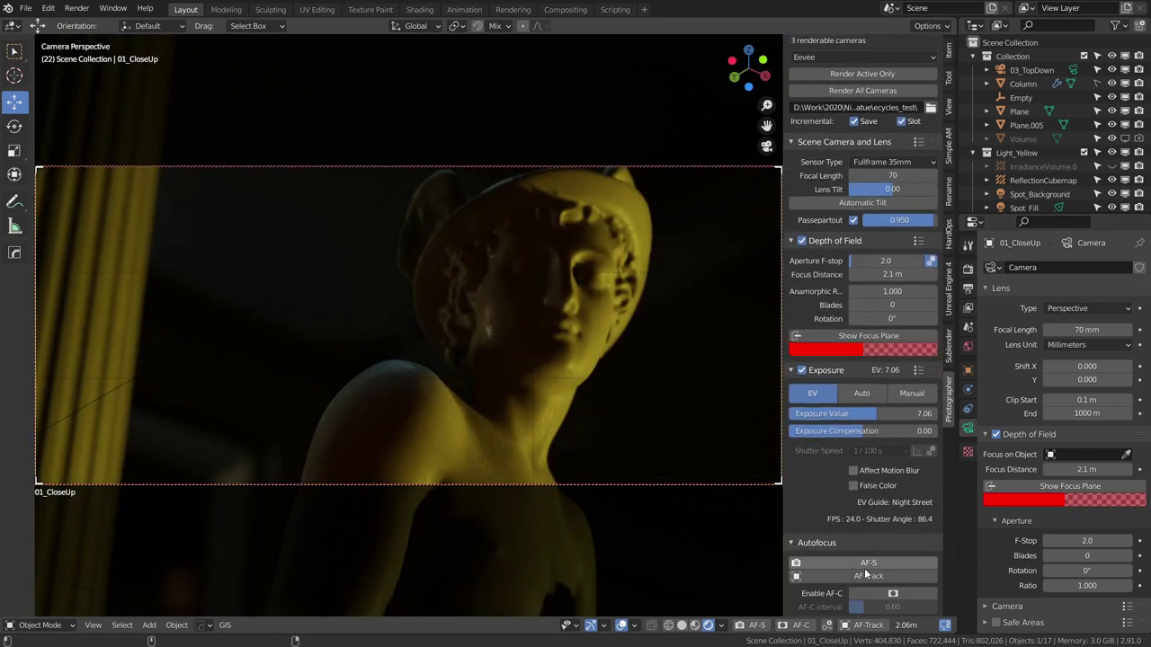
{"action": "left_click", "coordinate": [865, 566]}
{"action": "left_click", "coordinate": [599, 290]}
Step: Sample white balance from the statue's shoulder, face and jaw, ending at 1996, tint 14
{"action": "scroll", "coordinate": [912, 546], "scroll_direction": "down", "scroll_amount": 6}
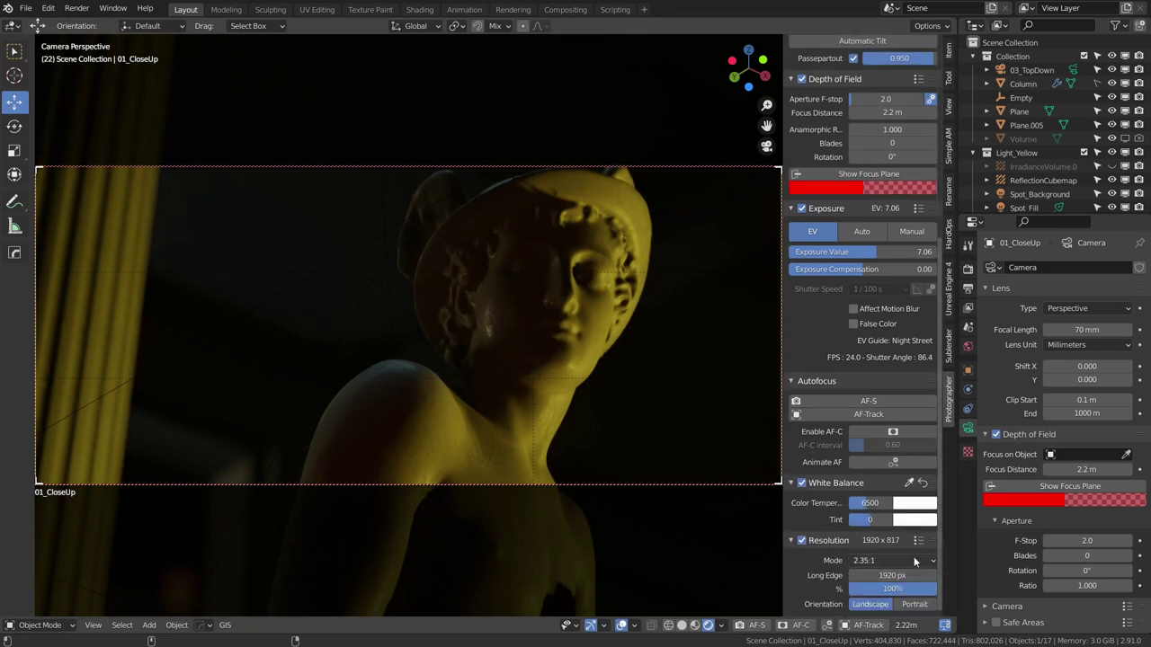
{"action": "left_click", "coordinate": [909, 483]}
{"action": "left_click", "coordinate": [755, 486]}
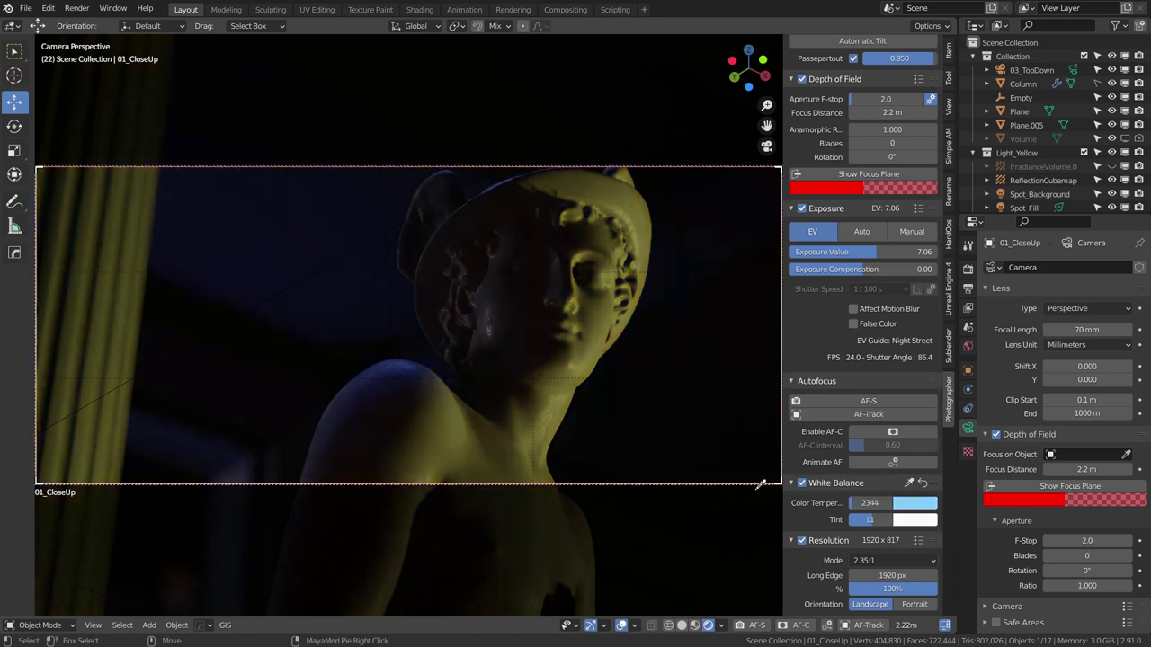
{"action": "left_click", "coordinate": [392, 370]}
{"action": "left_click", "coordinate": [409, 393]}
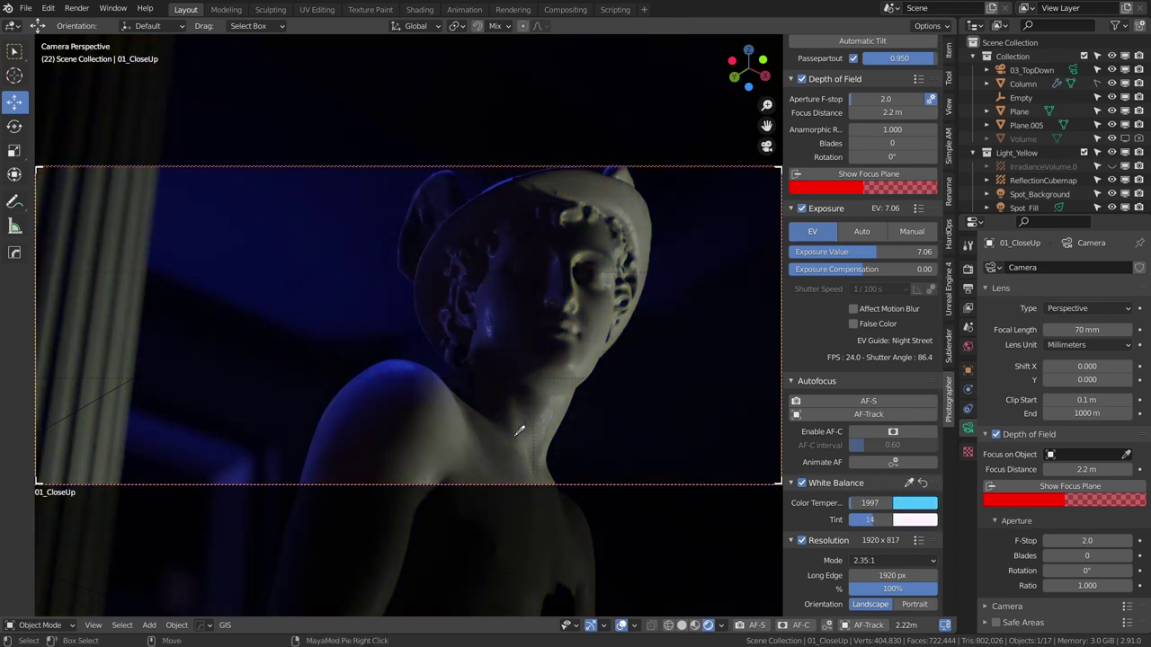
{"action": "left_click", "coordinate": [435, 389]}
{"action": "left_click", "coordinate": [436, 369]}
{"action": "left_click", "coordinate": [542, 283]}
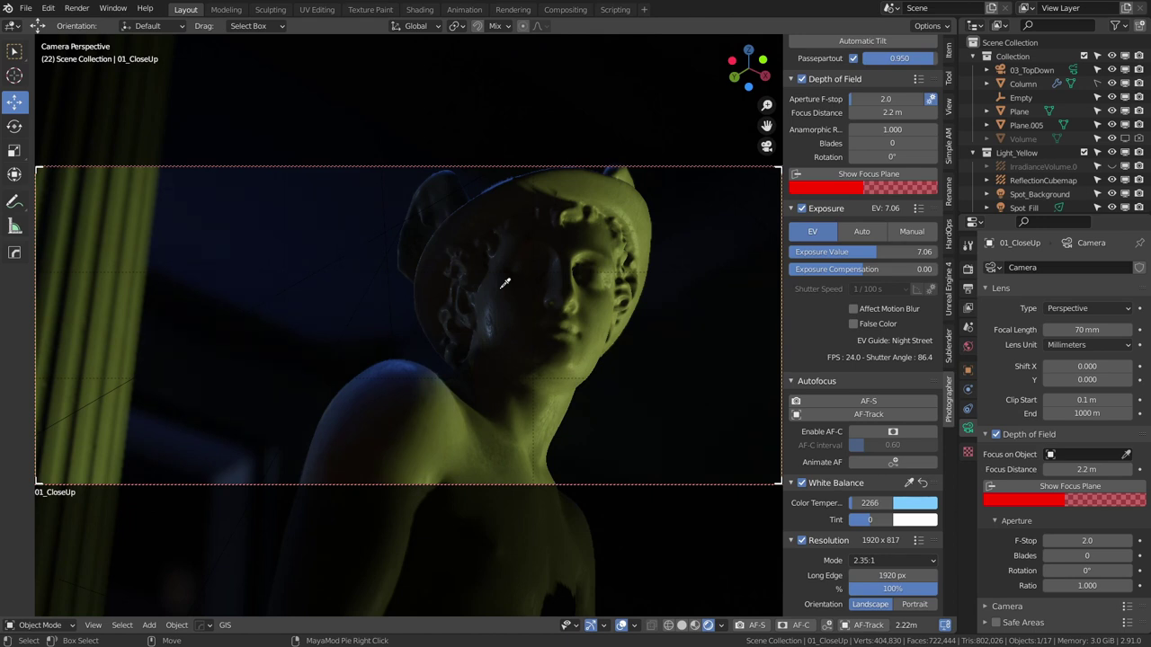
{"action": "left_click", "coordinate": [408, 357]}
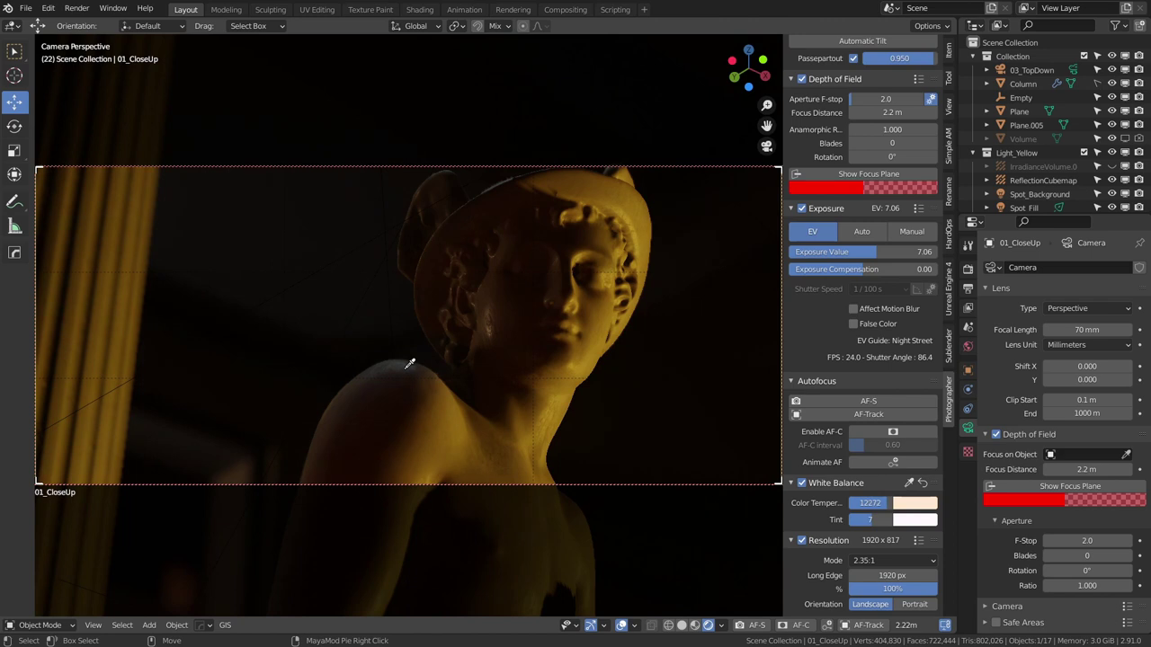
{"action": "left_click", "coordinate": [592, 351]}
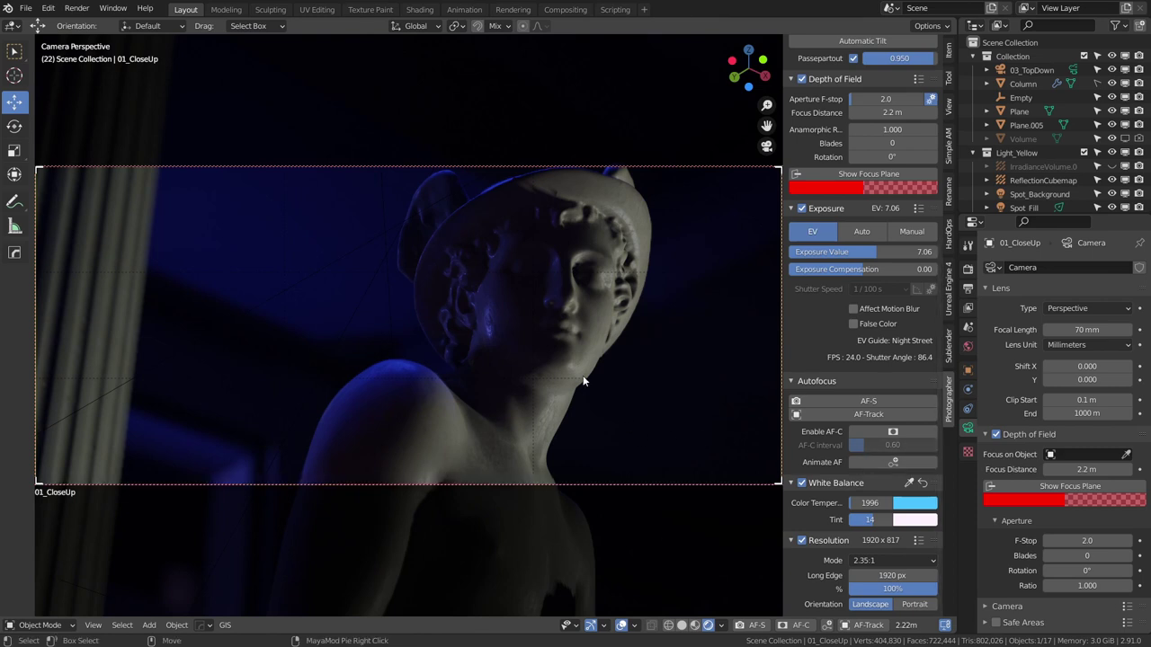
Step: In the Rendering workspace, sample white balance from the Render Result, warming it
{"action": "left_click", "coordinate": [512, 9]}
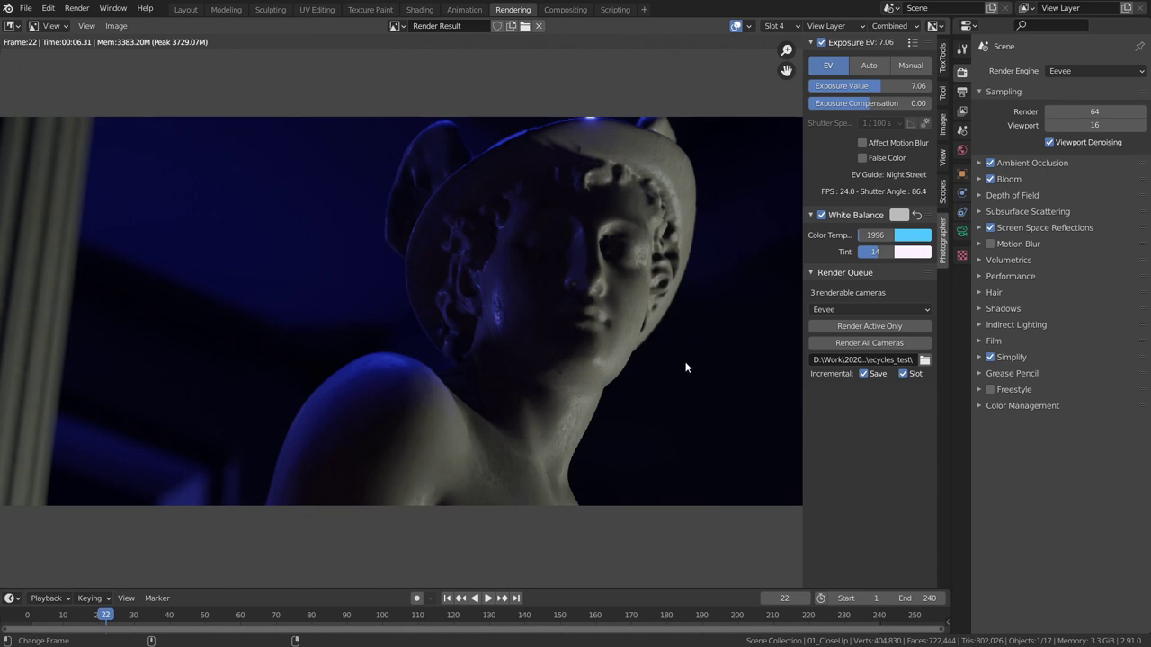
{"action": "left_click", "coordinate": [900, 216]}
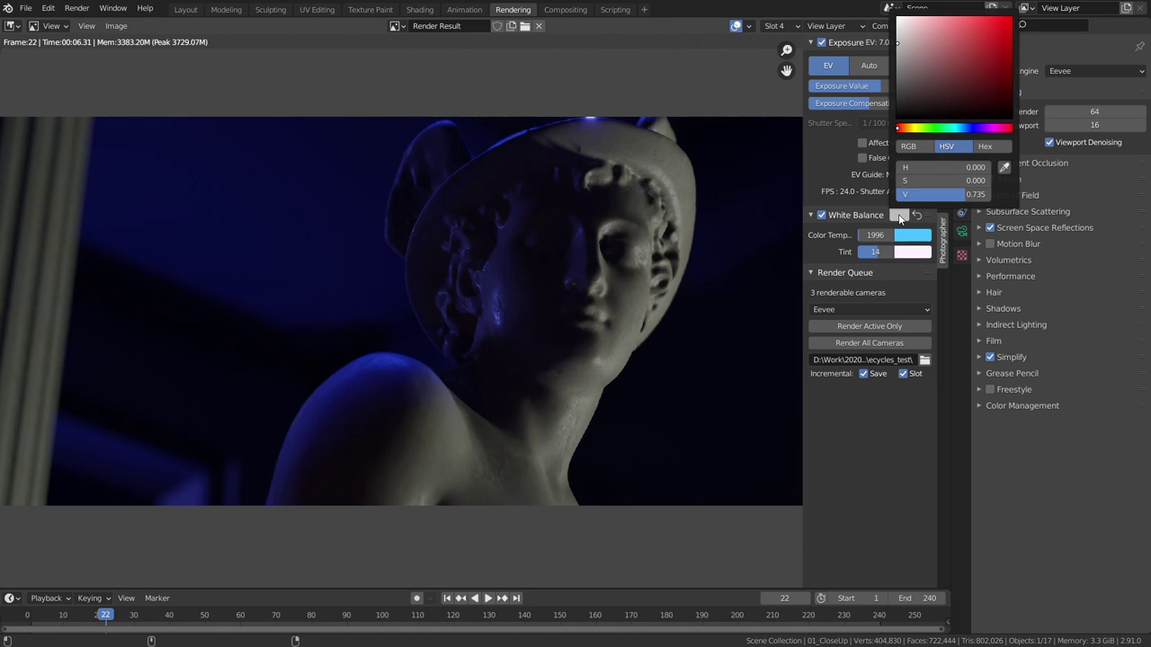
{"action": "left_click", "coordinate": [1004, 168]}
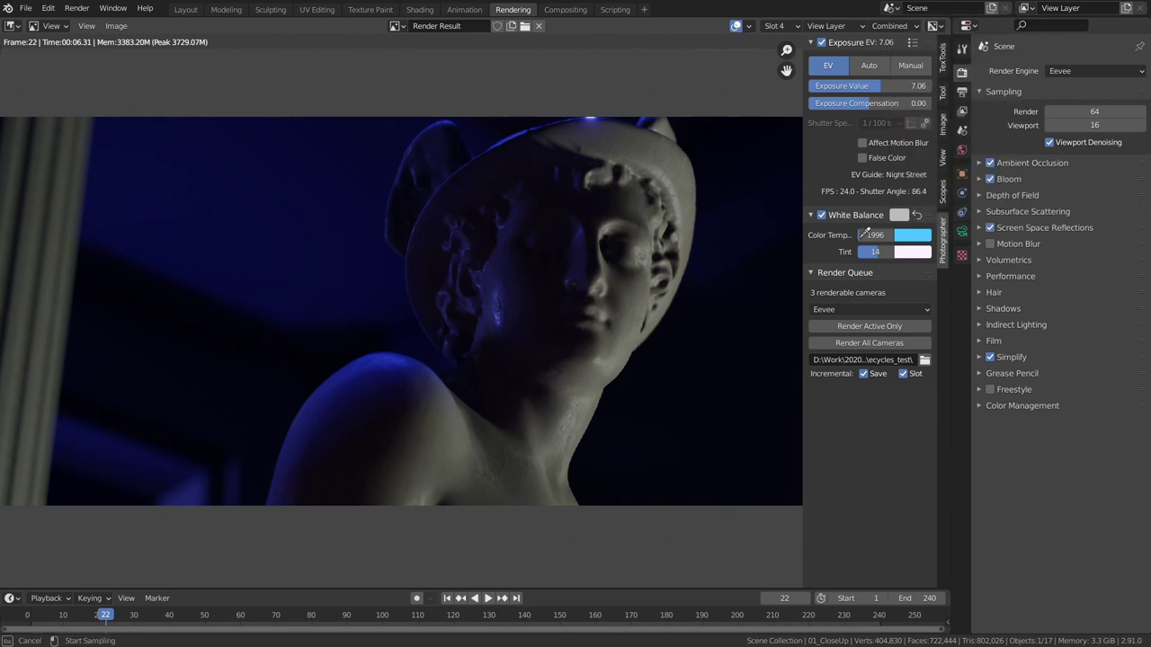
{"action": "left_click", "coordinate": [497, 274]}
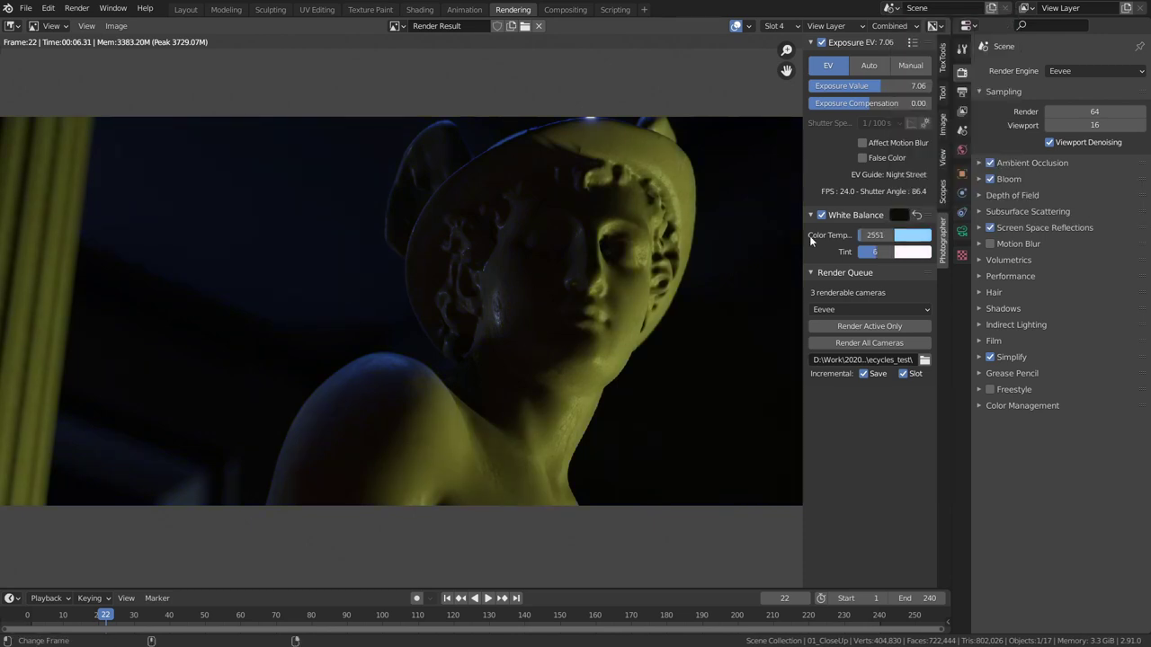
Step: Resample white balance from the render several times, ending cool blue at 1997, tint 14
{"action": "left_click", "coordinate": [900, 215]}
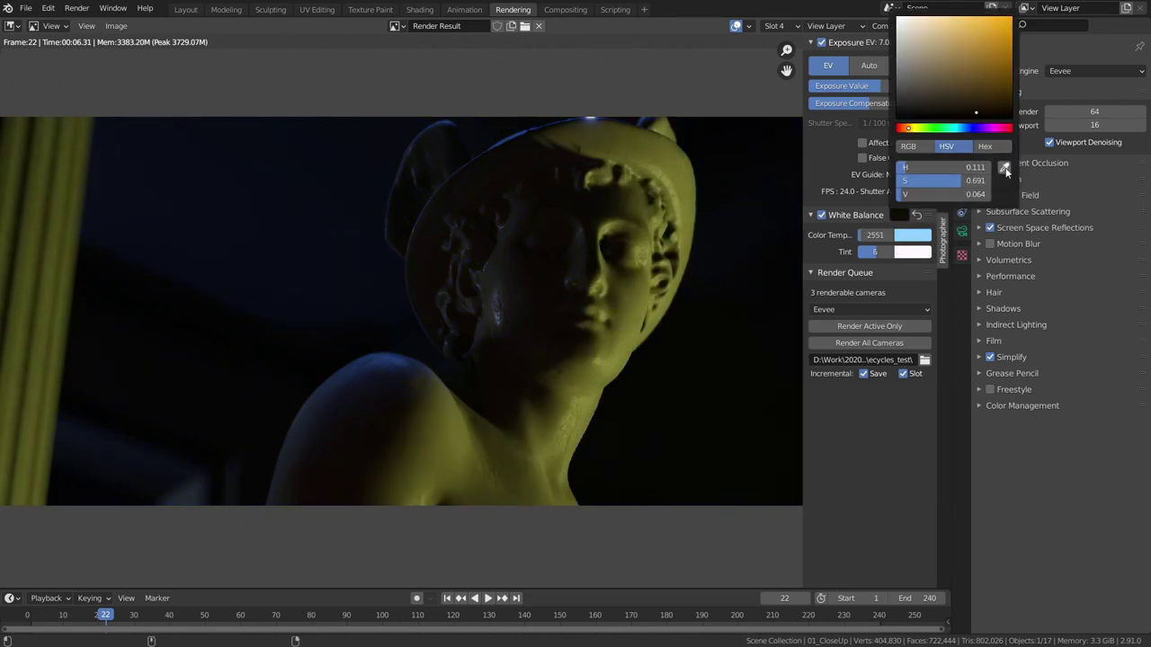
{"action": "left_click", "coordinate": [1004, 168]}
{"action": "left_click", "coordinate": [640, 297]}
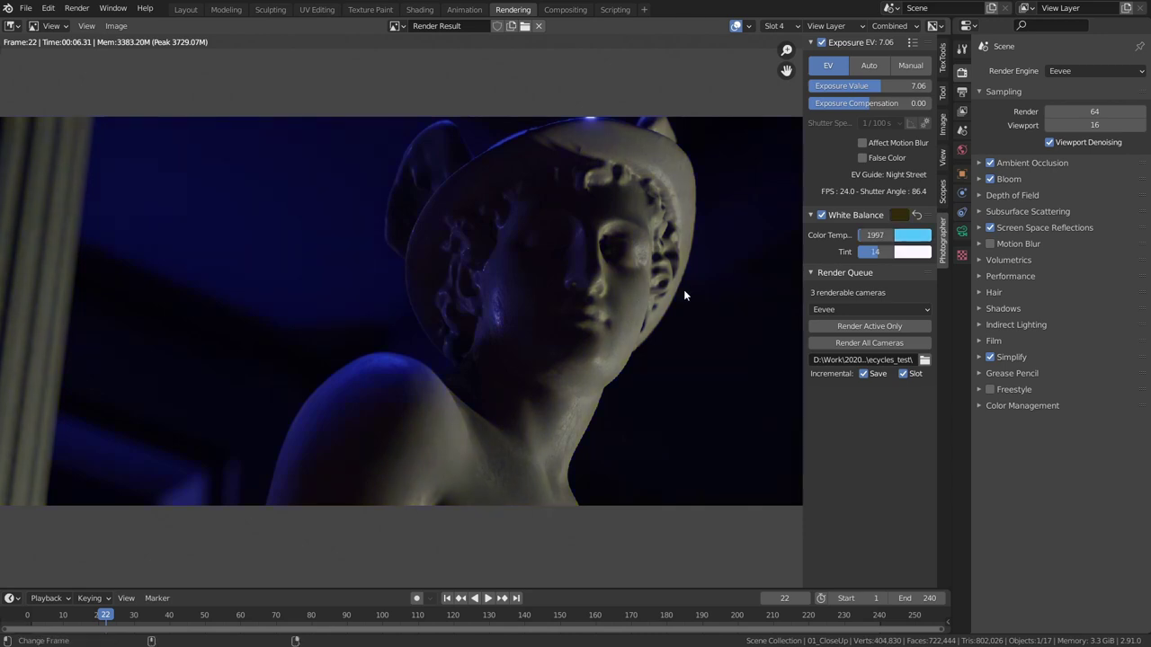
{"action": "left_click", "coordinate": [899, 216]}
{"action": "left_click", "coordinate": [1004, 168]}
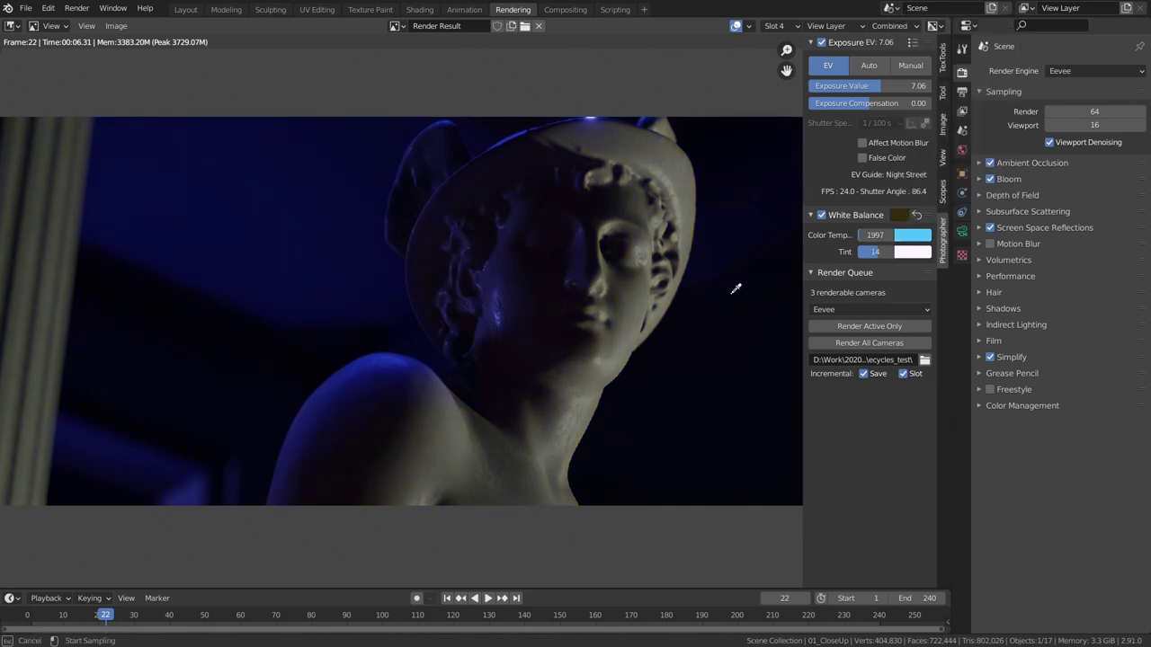
{"action": "left_click", "coordinate": [393, 360]}
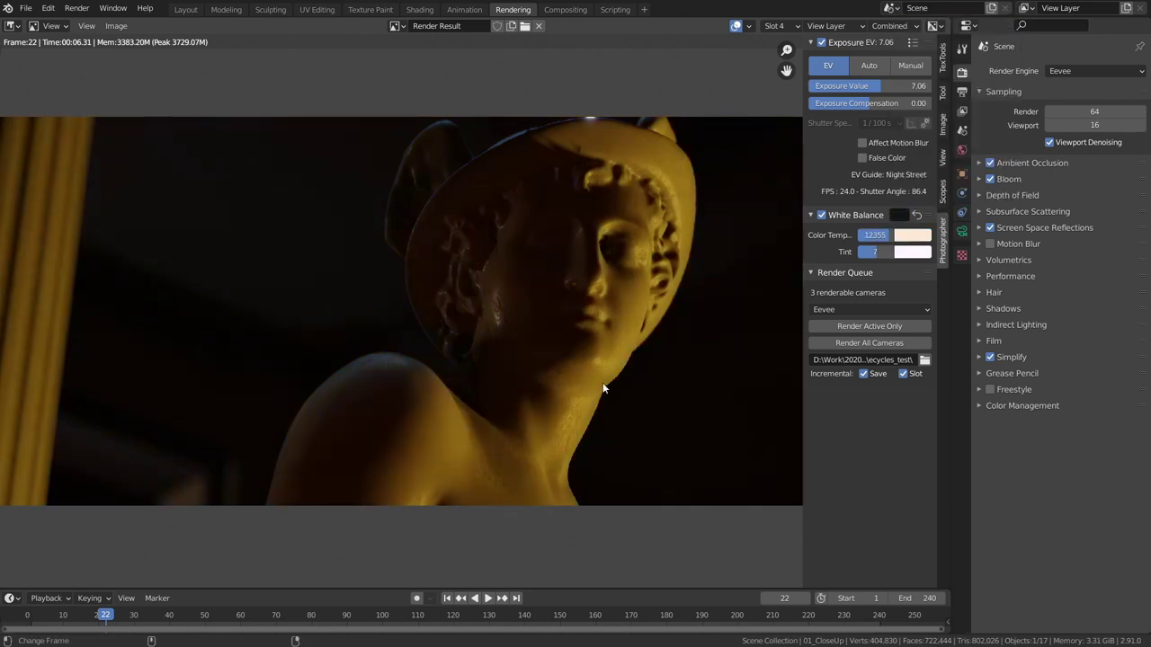
{"action": "left_click", "coordinate": [900, 215]}
{"action": "left_click", "coordinate": [1003, 168]}
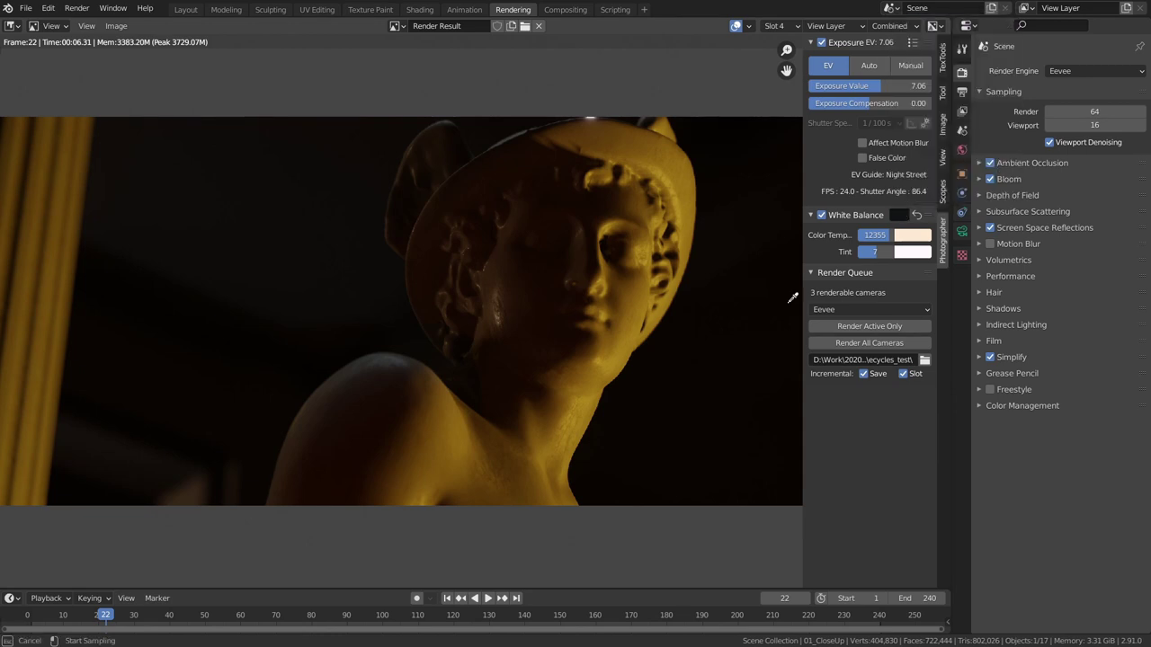
{"action": "left_click", "coordinate": [463, 444]}
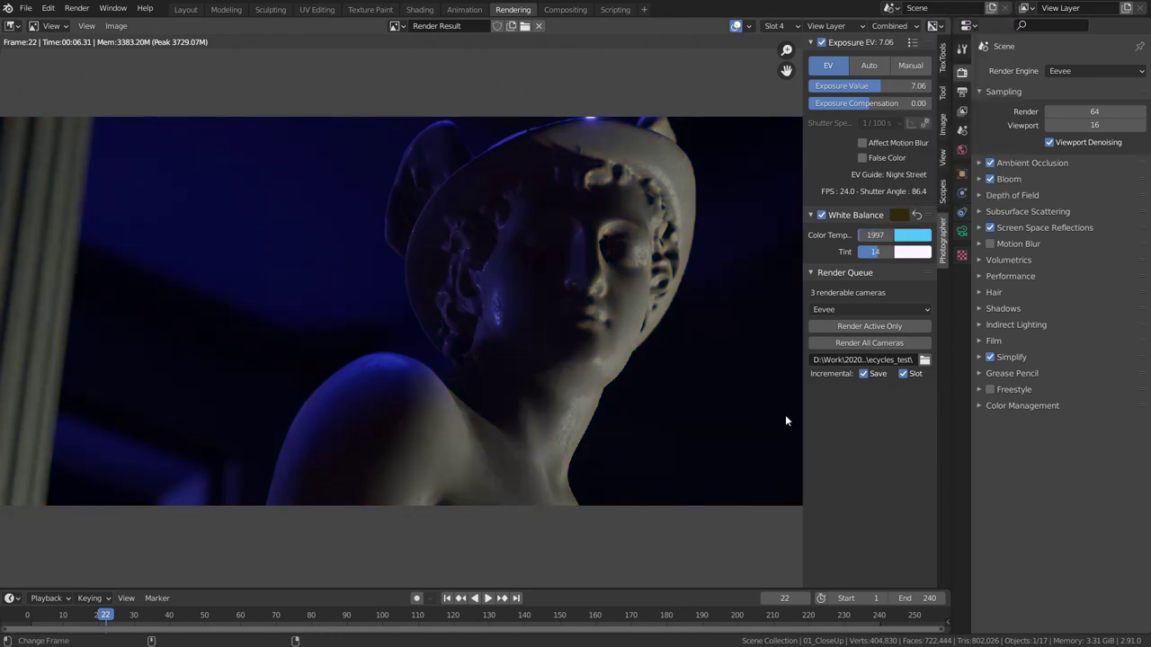